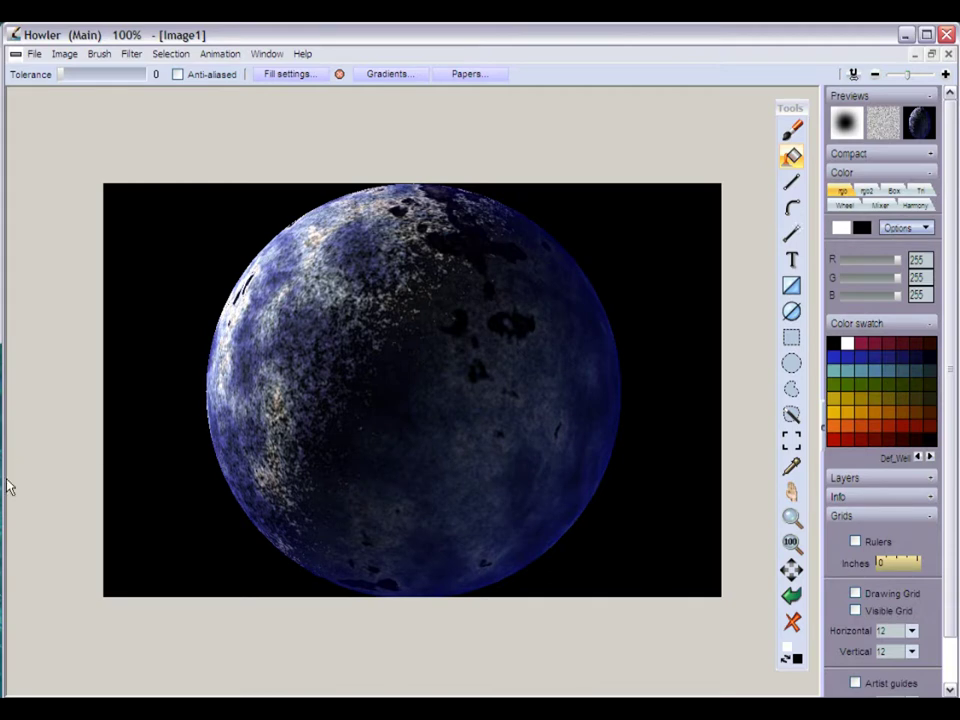
# Enlarge the canvas around the planet to 800 pixels wide and 520 pixels high, anchored at the center
pyautogui.moveTo(5, 478); pyautogui.dragTo(3, 478)
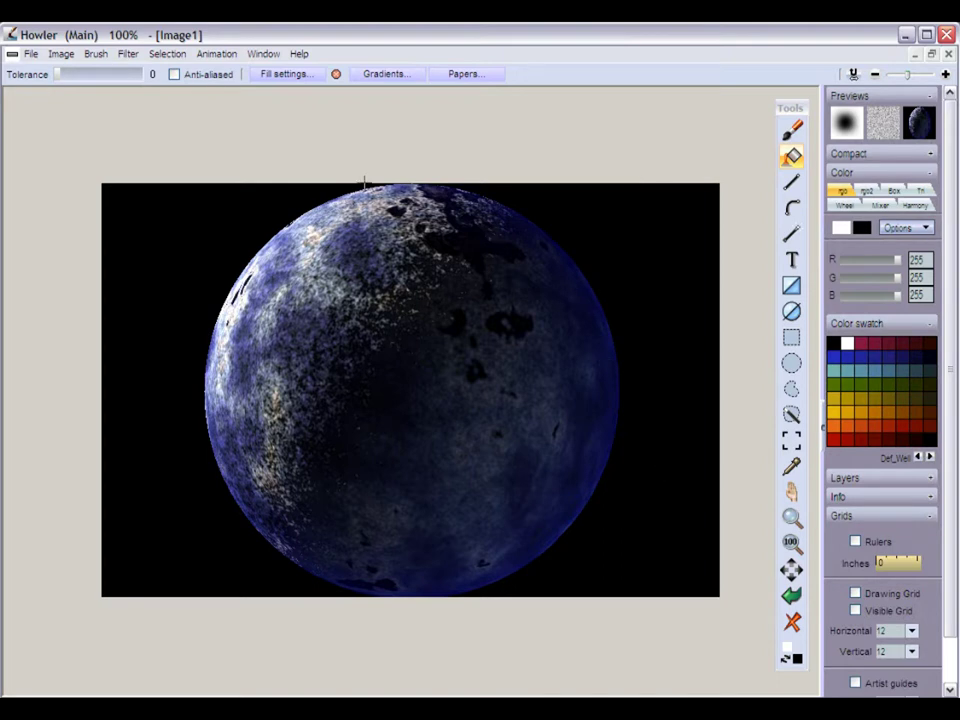
pyautogui.click(61, 54)
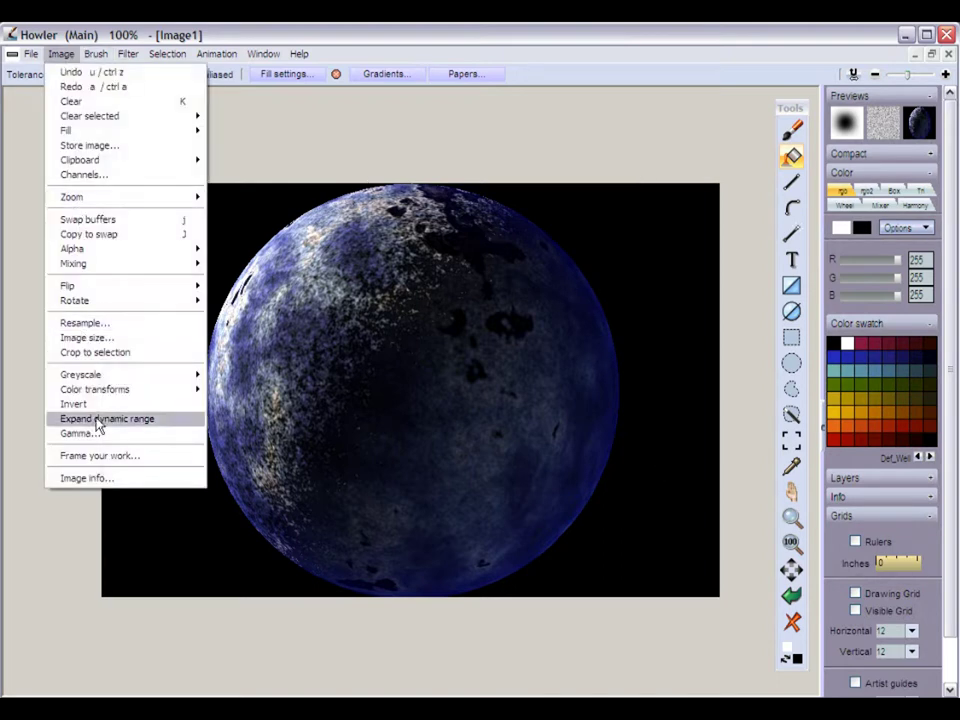
pyautogui.click(126, 339)
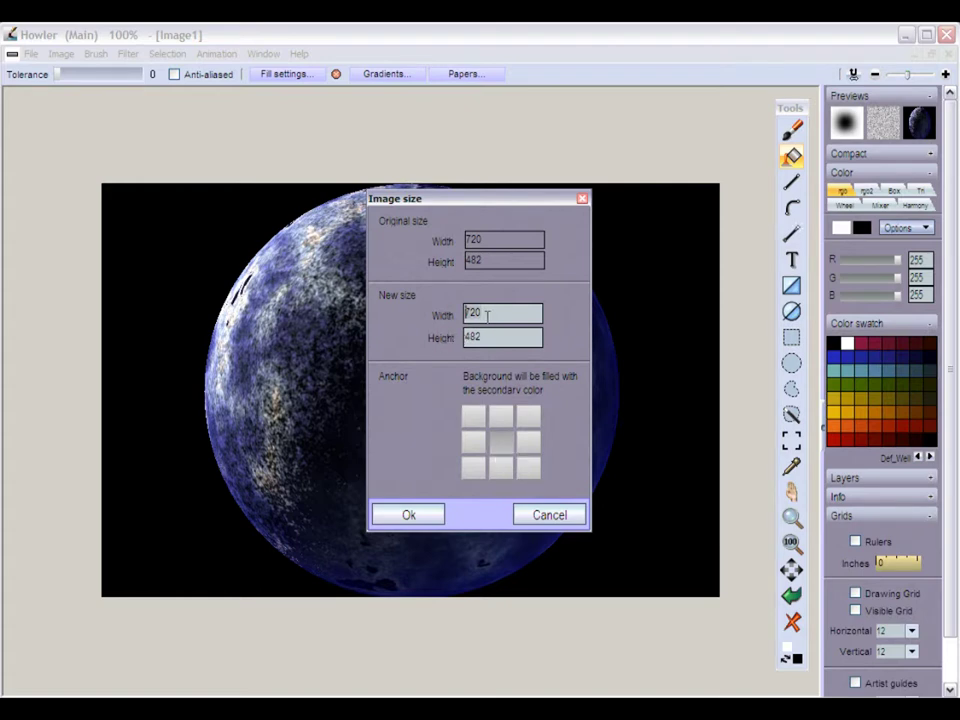
pyautogui.doubleClick(485, 316)
pyautogui.write('800')
pyautogui.press('Tab')
pyautogui.write('6')
pyautogui.write('2')
pyautogui.write('0')
pyautogui.click(409, 516)
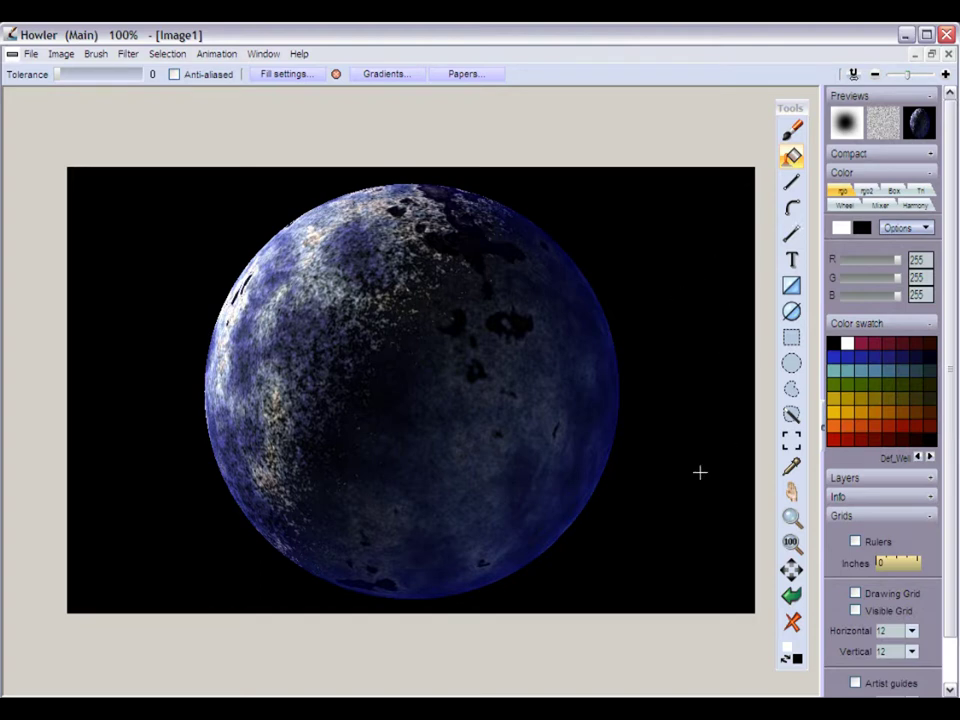
# Sample the black background as the primary color and flood-fill the area around the planet with it
pyautogui.click(792, 468)
pyautogui.click(672, 346)
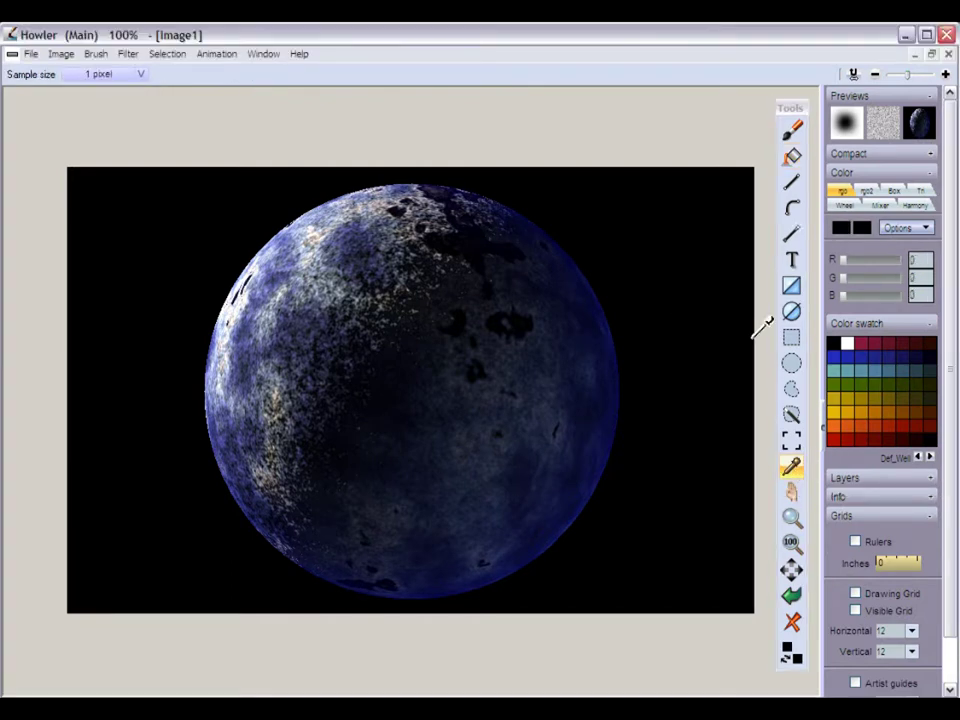
pyautogui.click(792, 156)
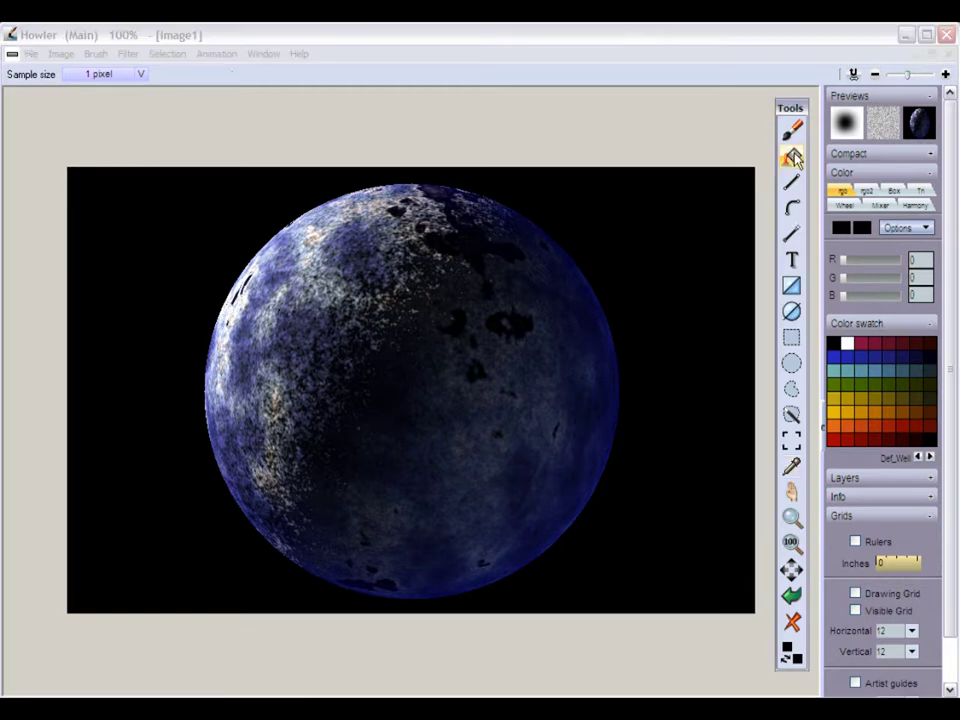
pyautogui.click(741, 175)
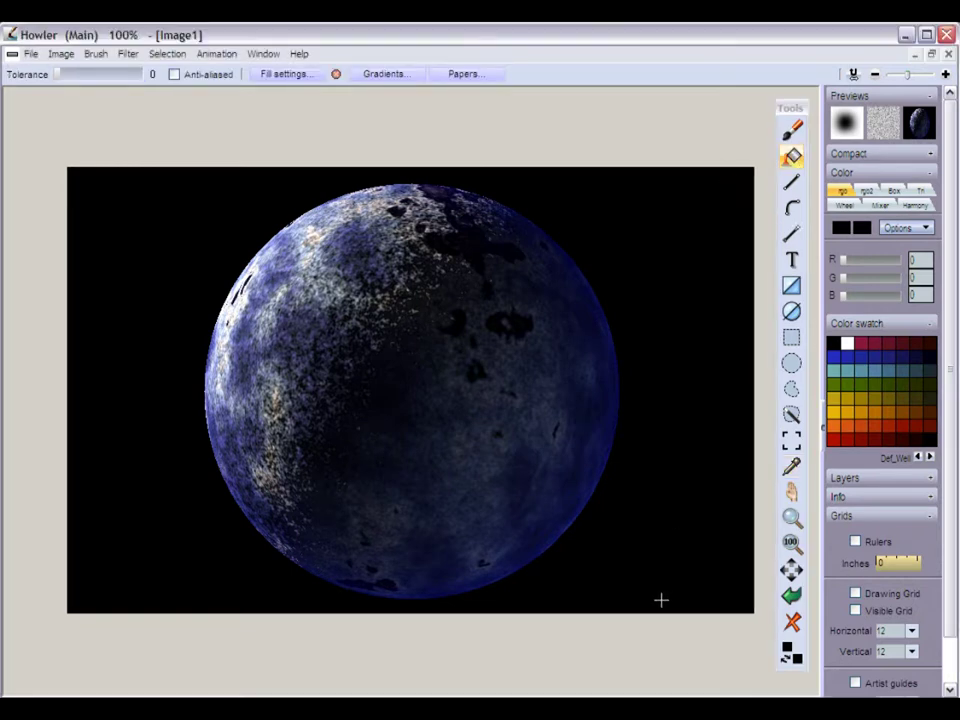
# Store a copy of the planet image in its own thumbnail window and move that window out of the way
pyautogui.click(60, 54)
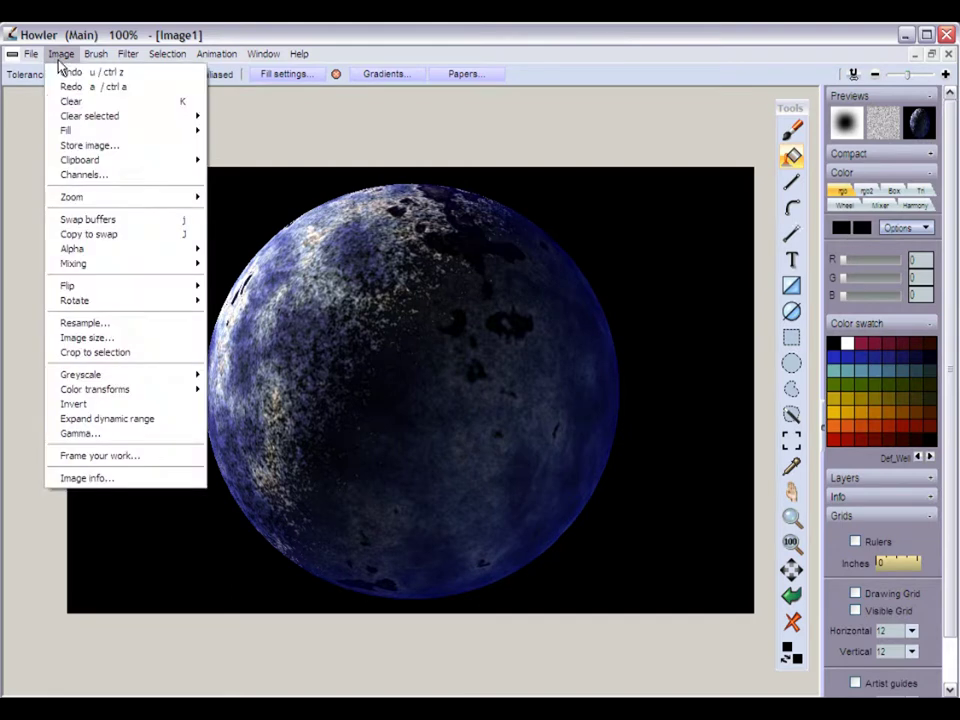
pyautogui.click(90, 146)
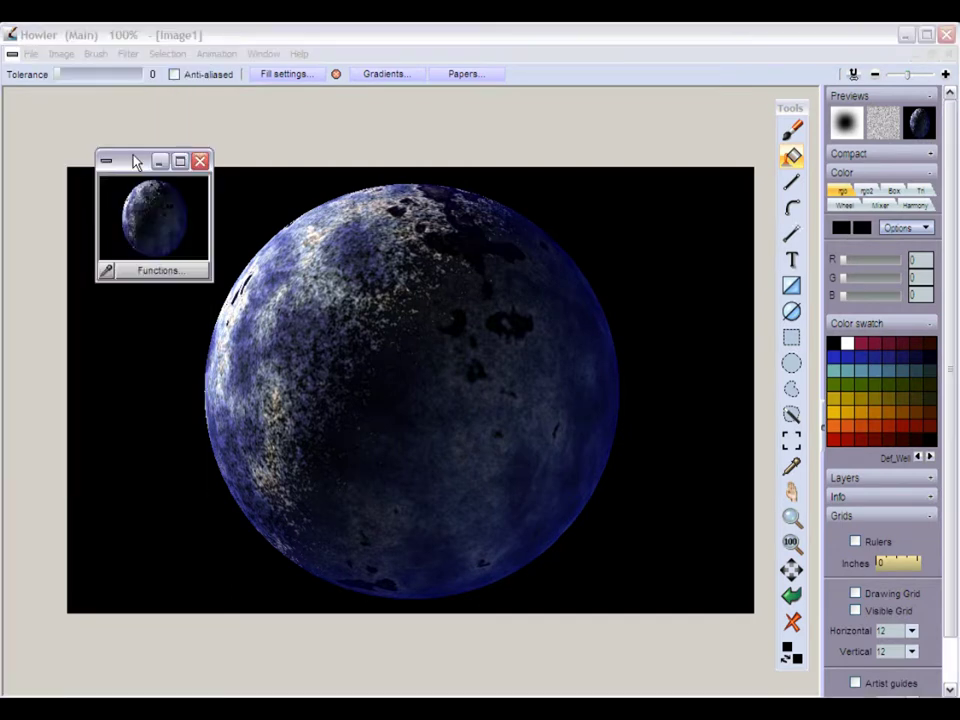
pyautogui.moveTo(135, 161); pyautogui.dragTo(171, 461)
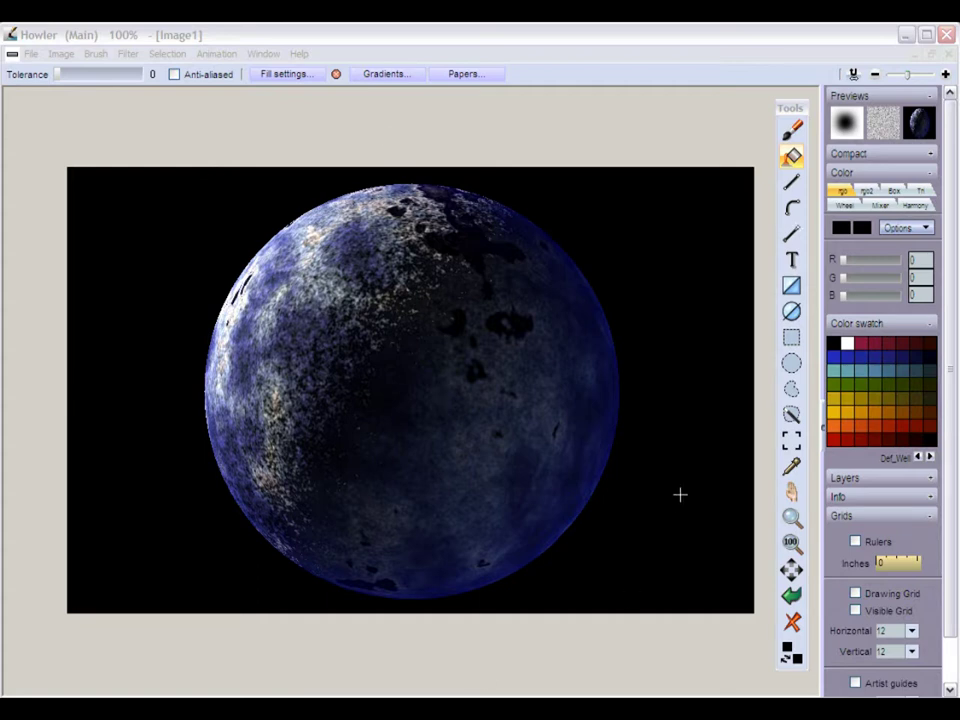
# Try to select the planet with an elliptical selection drawn from its center
pyautogui.click(792, 366)
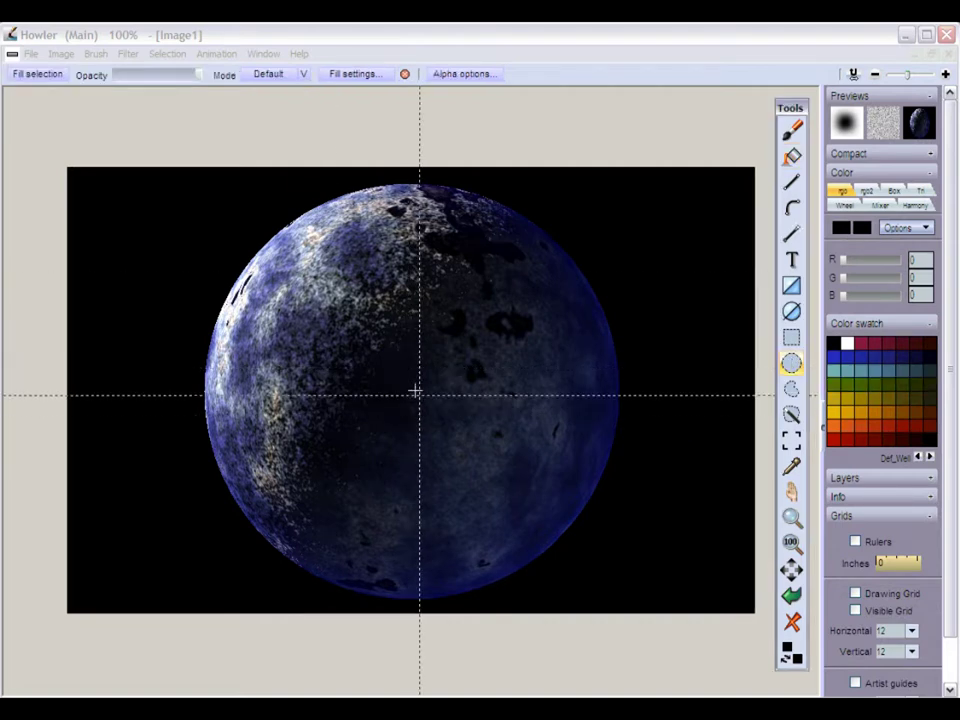
pyautogui.moveTo(413, 385); pyautogui.dragTo(629, 174)
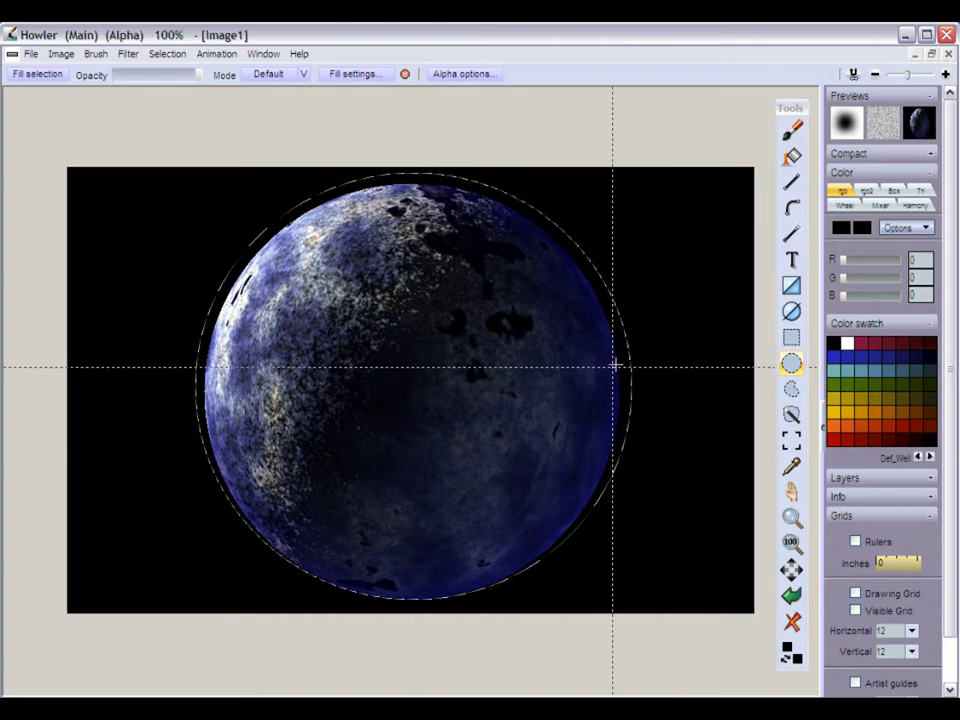
# Select the black background with the magic wand and invert the alpha so that only the planet is selected
pyautogui.click(791, 414)
pyautogui.click(670, 298)
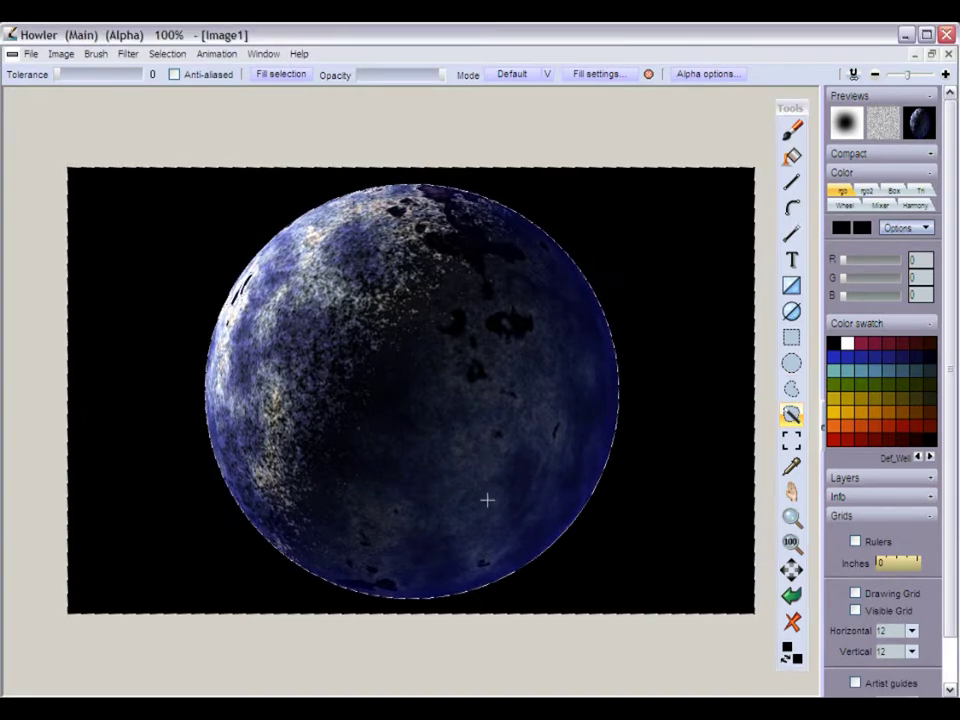
pyautogui.click(165, 54)
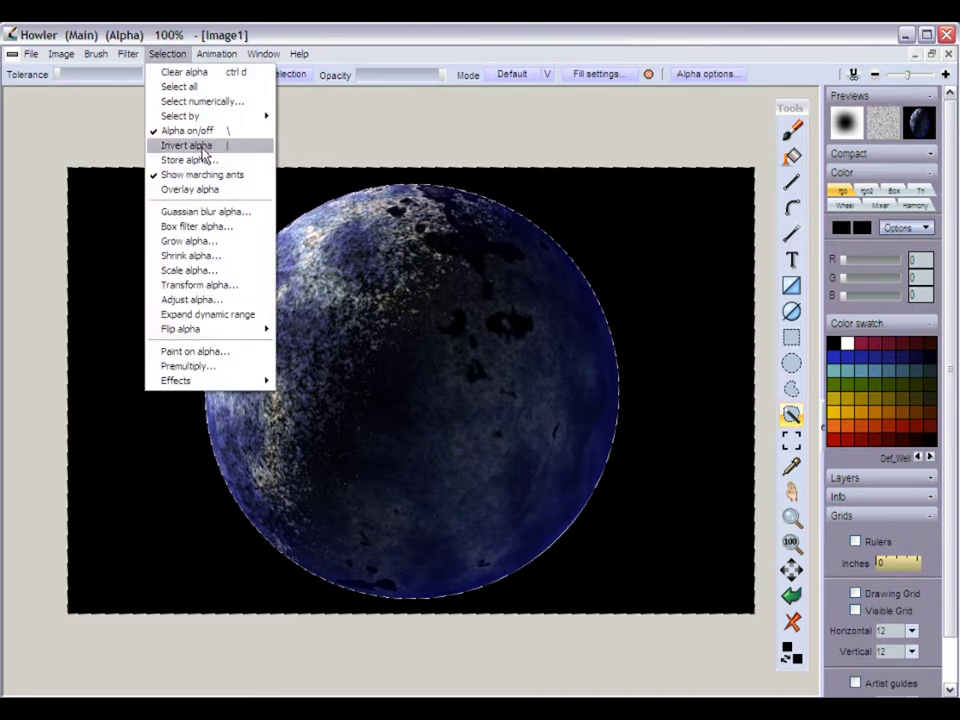
pyautogui.click(201, 145)
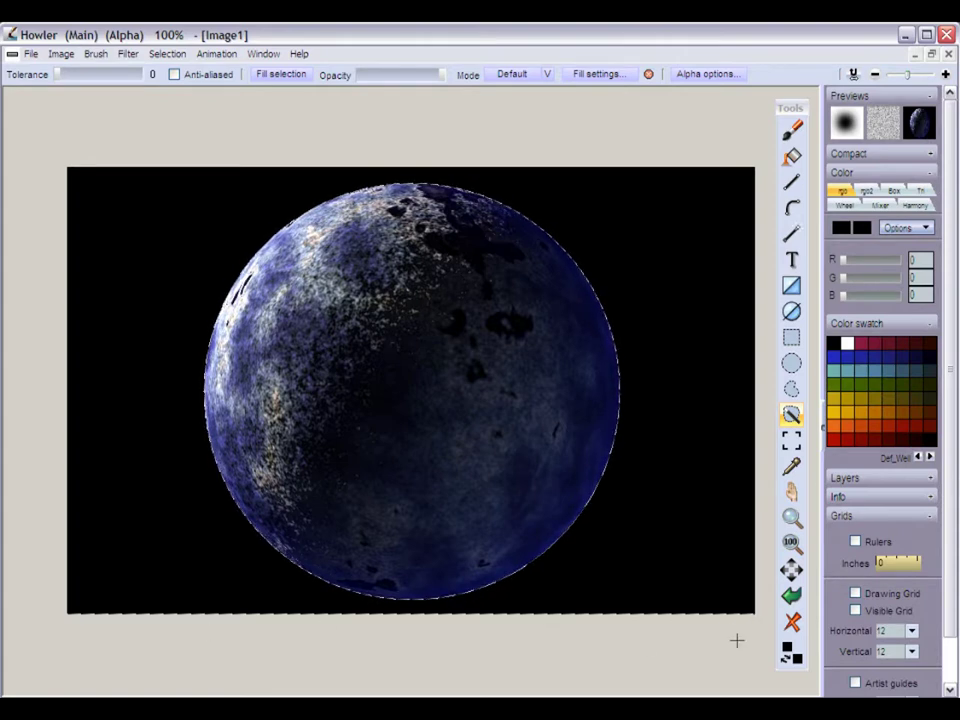
# Capture the selected planet as a custom brush with a rectangle of about 502 by 500 pixels around it
pyautogui.click(791, 441)
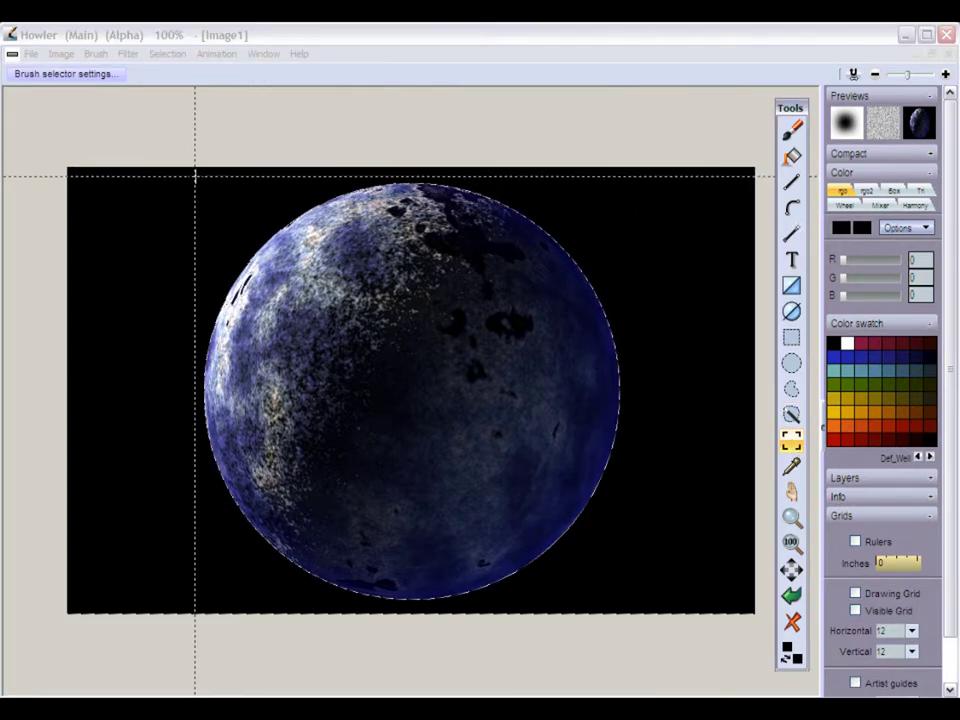
pyautogui.moveTo(195, 177)
pyautogui.mouseDown()
pyautogui.moveTo(231, 514)
pyautogui.moveTo(488, 618)
pyautogui.moveTo(627, 574)
pyautogui.moveTo(627, 607)
pyautogui.mouseUp()
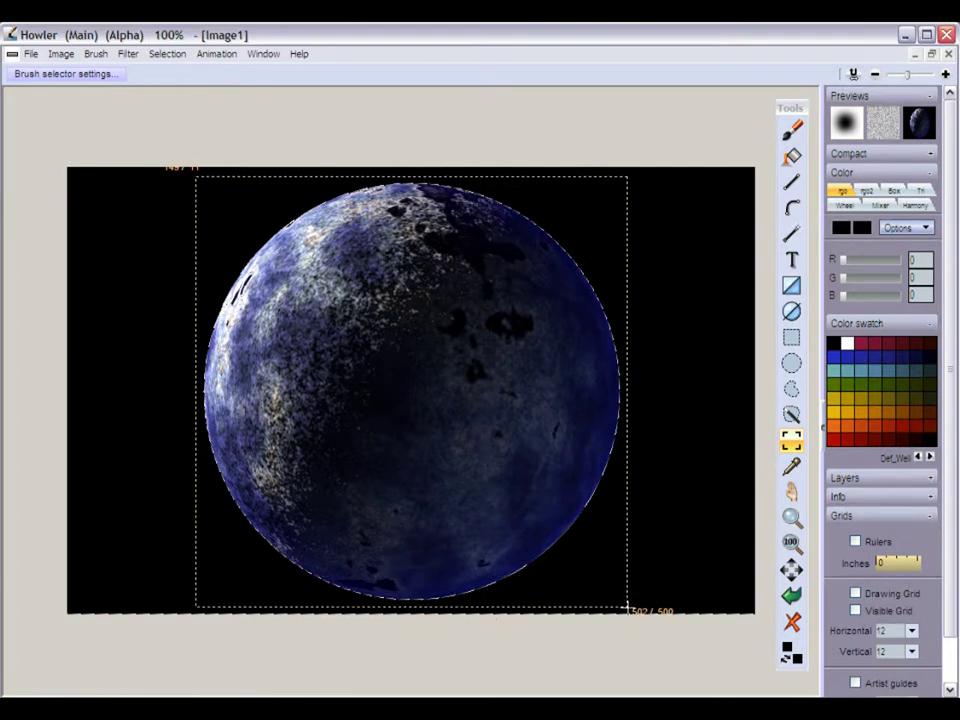
pyautogui.moveTo(627, 607); pyautogui.dragTo(627, 607)
# Store the planet brush in a brush buffer and move the buffer window clear of the planet
pyautogui.click(95, 54)
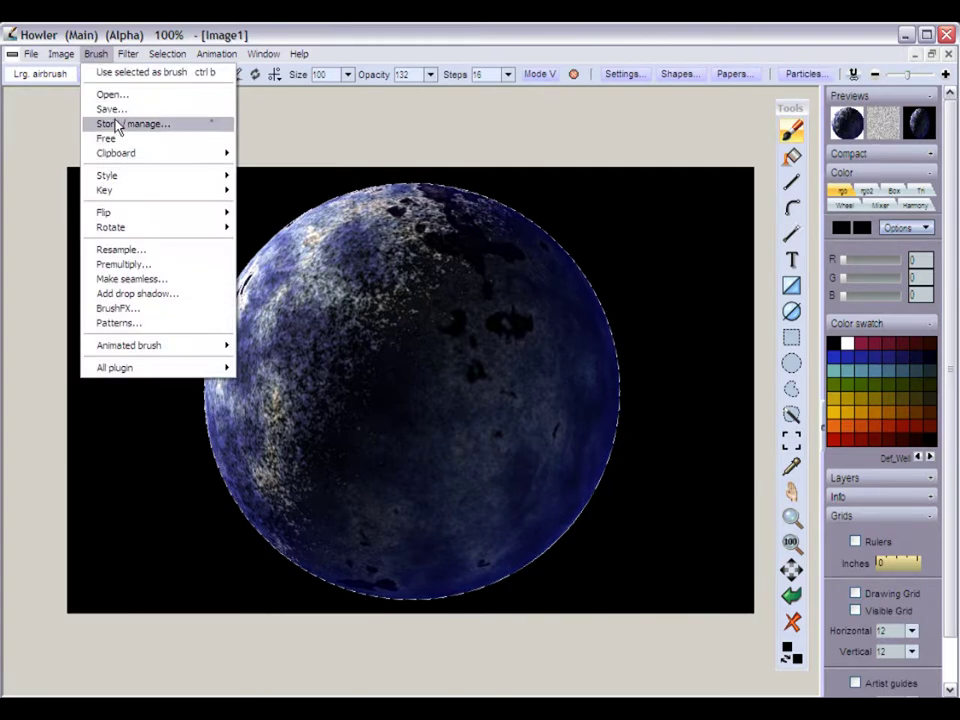
pyautogui.click(118, 124)
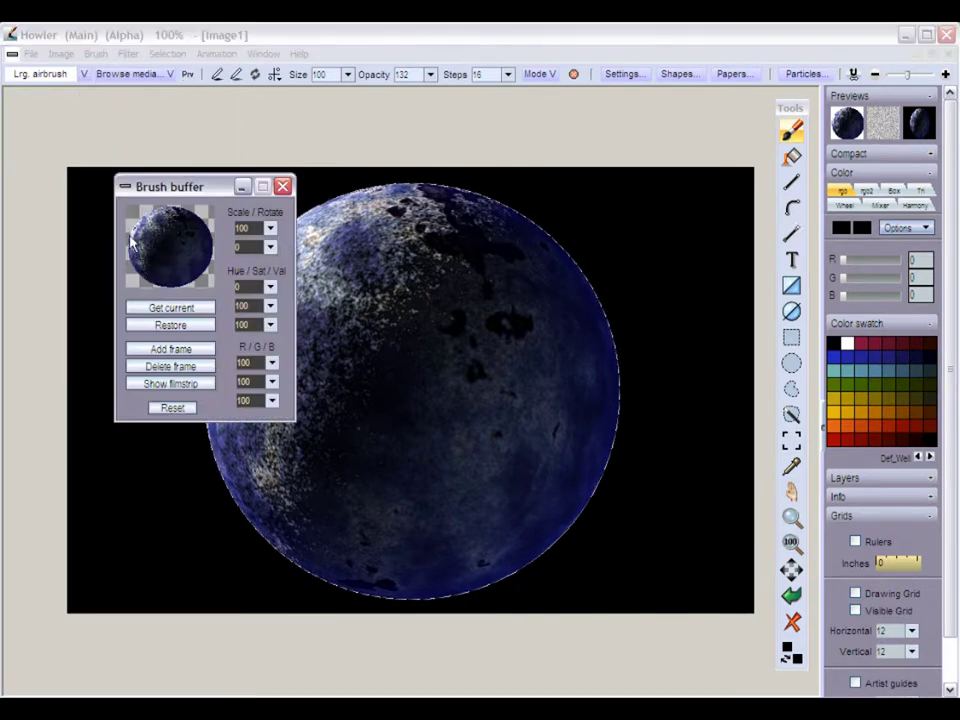
pyautogui.moveTo(220, 193)
pyautogui.mouseDown()
pyautogui.moveTo(143, 110)
pyautogui.moveTo(117, 112)
pyautogui.mouseUp()
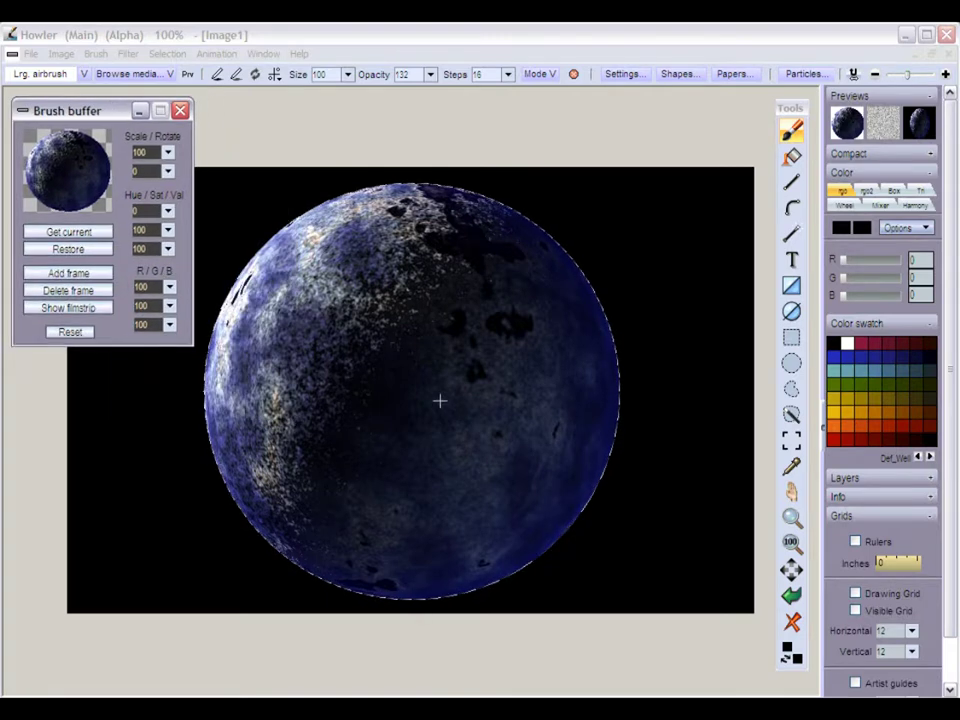
# Switch to IrfanView to view the galaxy image and move its window beside the brush buffer
pyautogui.hotkey('alt', 'Tab')
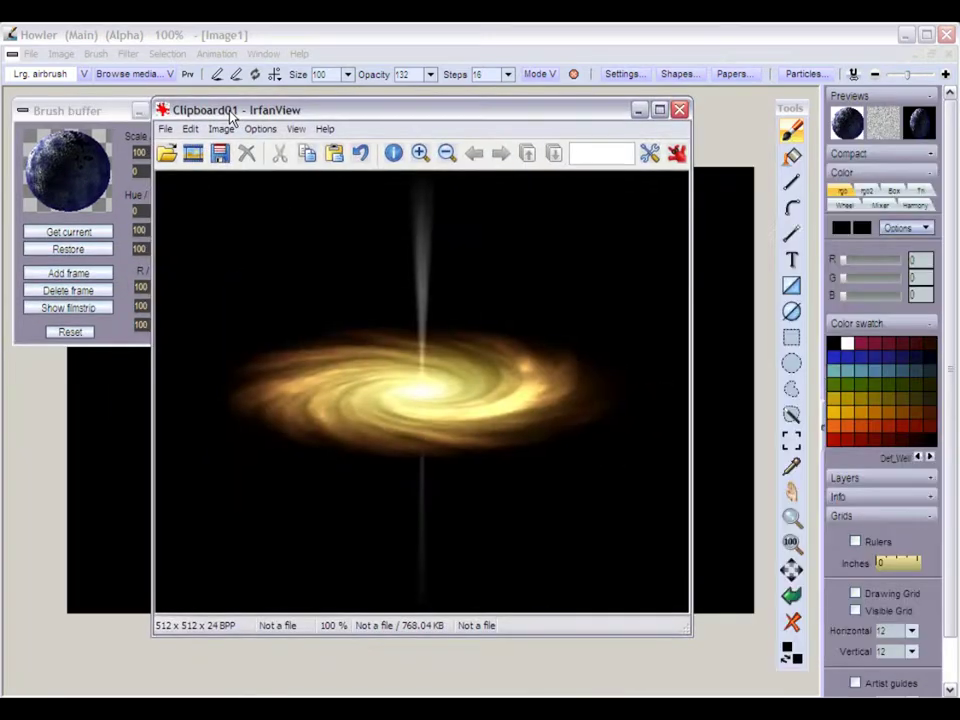
pyautogui.moveTo(229, 114); pyautogui.dragTo(213, 123)
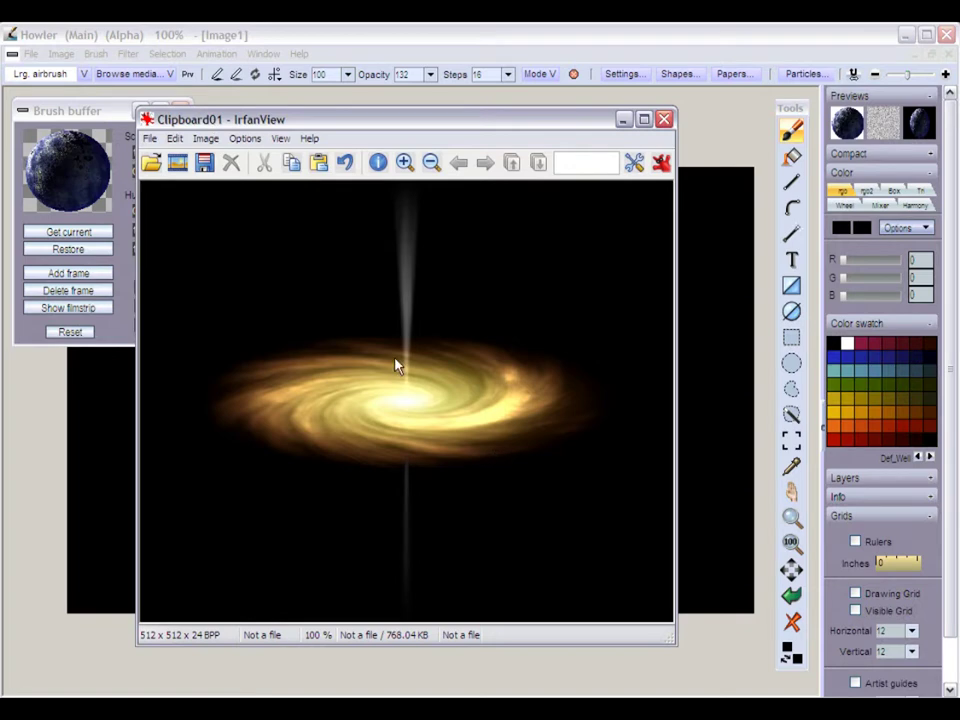
pyautogui.moveTo(474, 121); pyautogui.dragTo(549, 112)
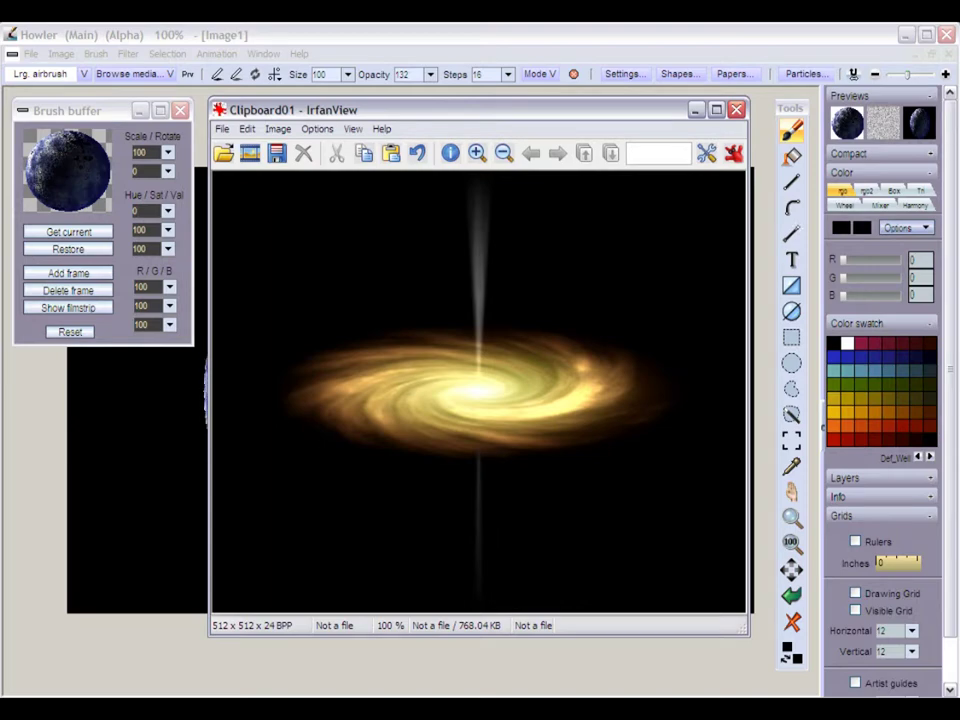
# Switch to Firefox and open the Cool creative bundle website from the TheBest3D home page
pyautogui.click(300, 690)
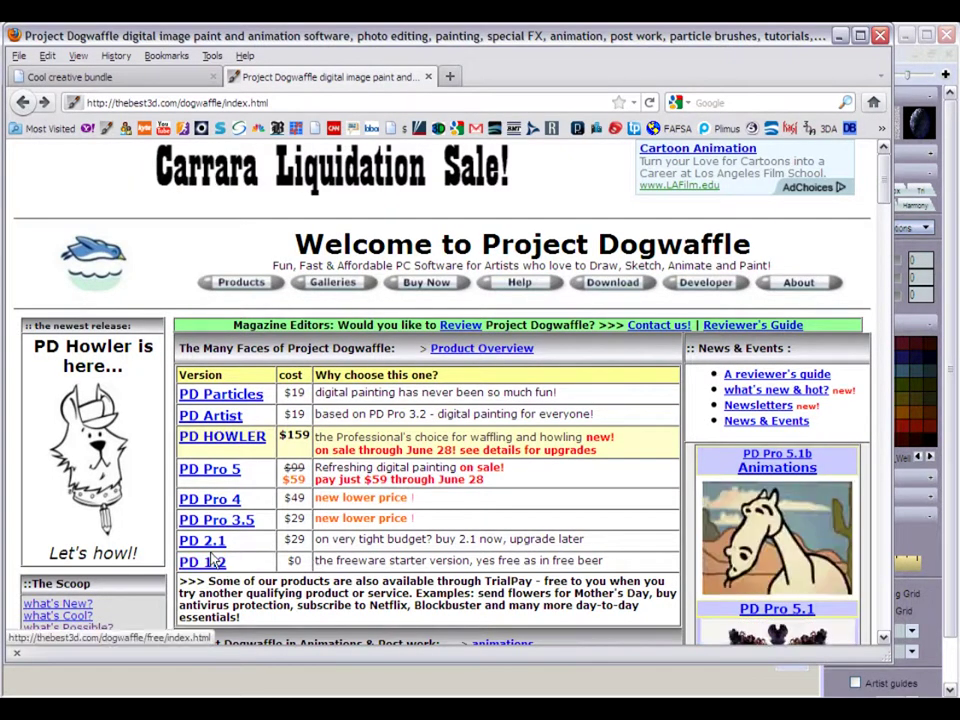
pyautogui.click(112, 278)
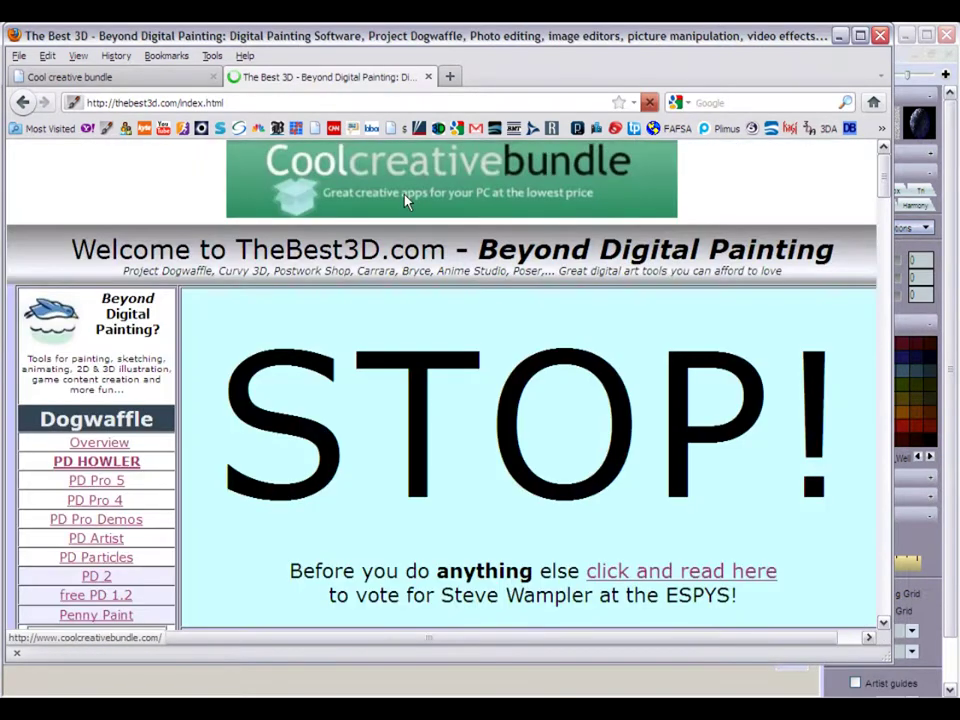
pyautogui.click(505, 163)
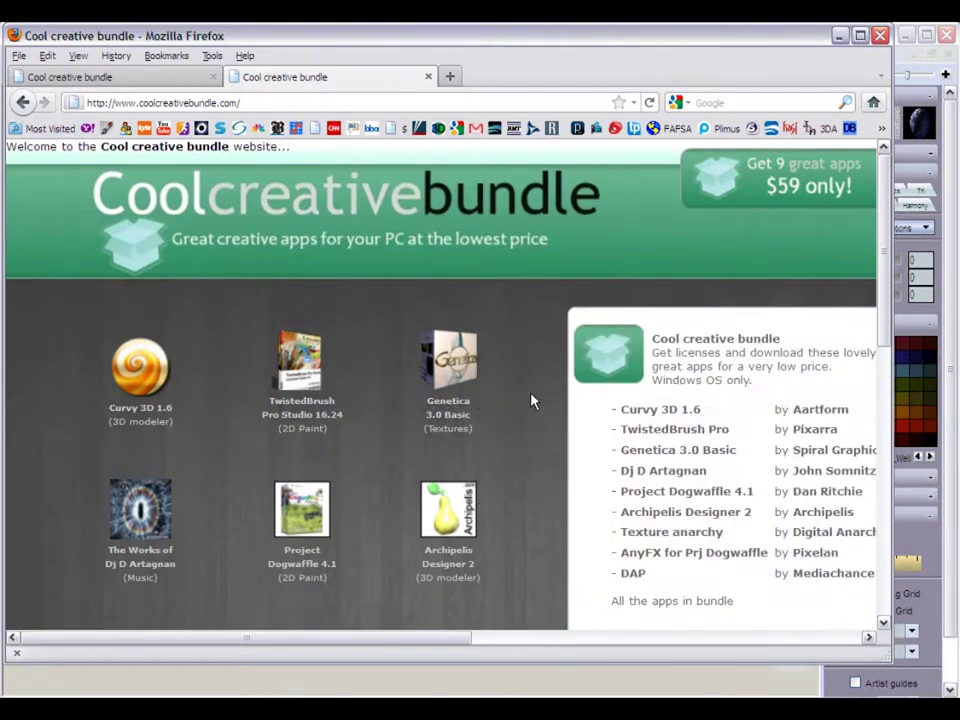
# Examine the bundle's descriptions of the Dj D Artagnan music, Project Dogwaffle, AnyFX, Texture Anarchy, Curvy 3D and TwistedBrush
pyautogui.scroll(-3, 47, 379)
pyautogui.moveTo(147, 376)
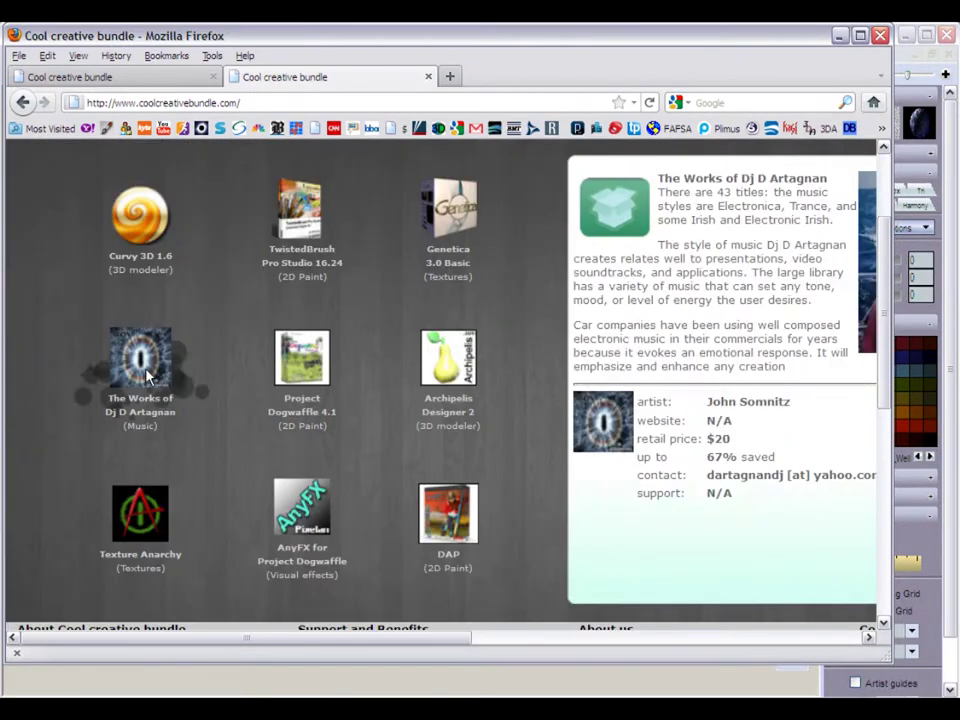
pyautogui.moveTo(295, 358)
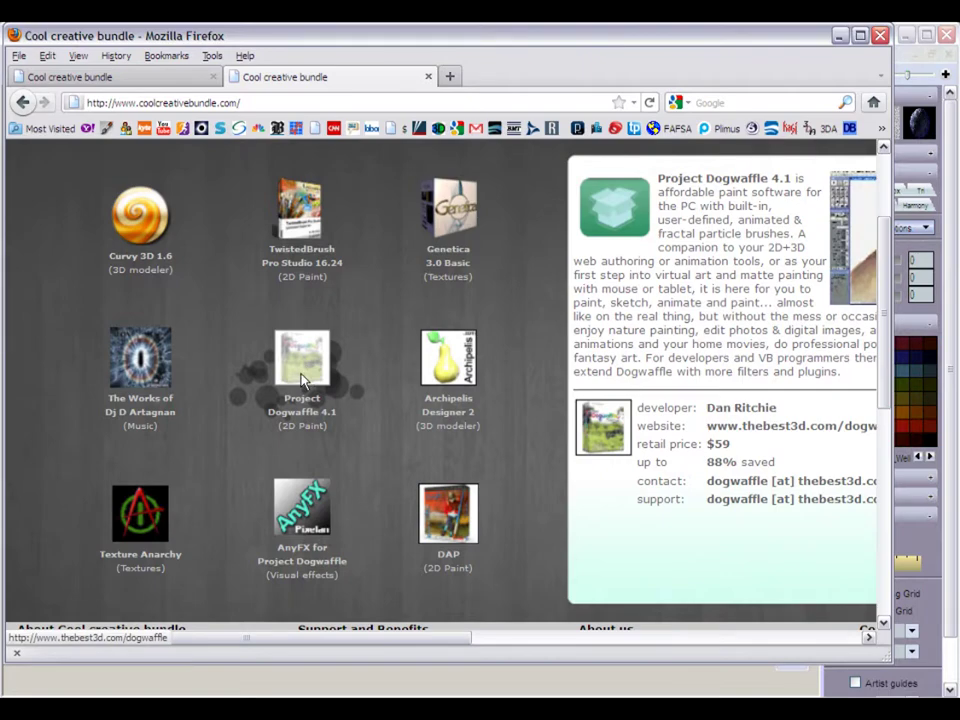
pyautogui.moveTo(512, 553)
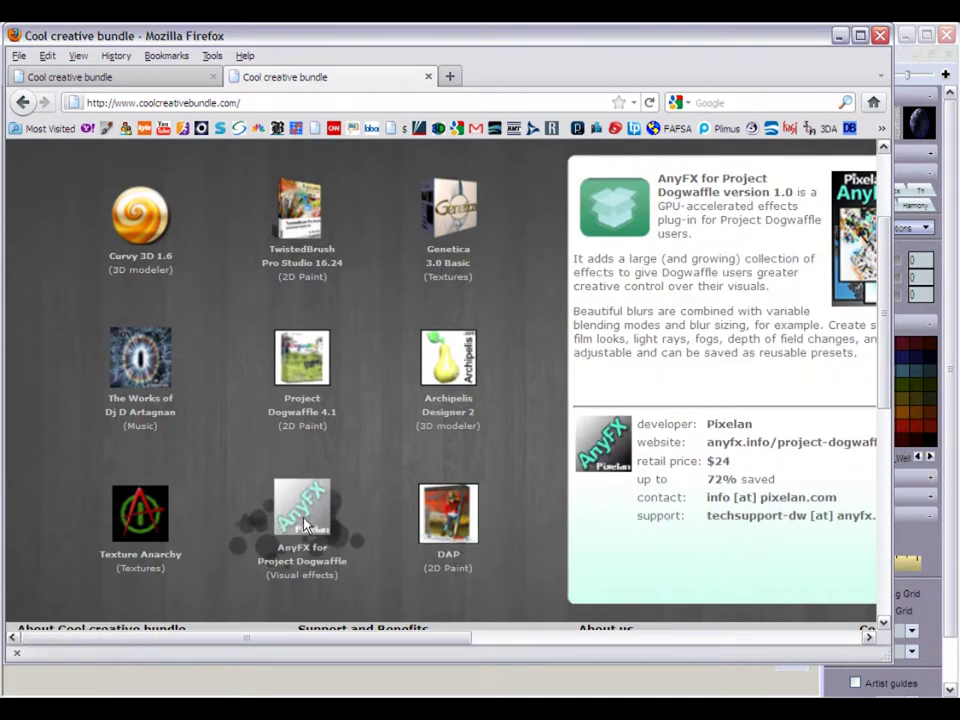
pyautogui.moveTo(141, 510)
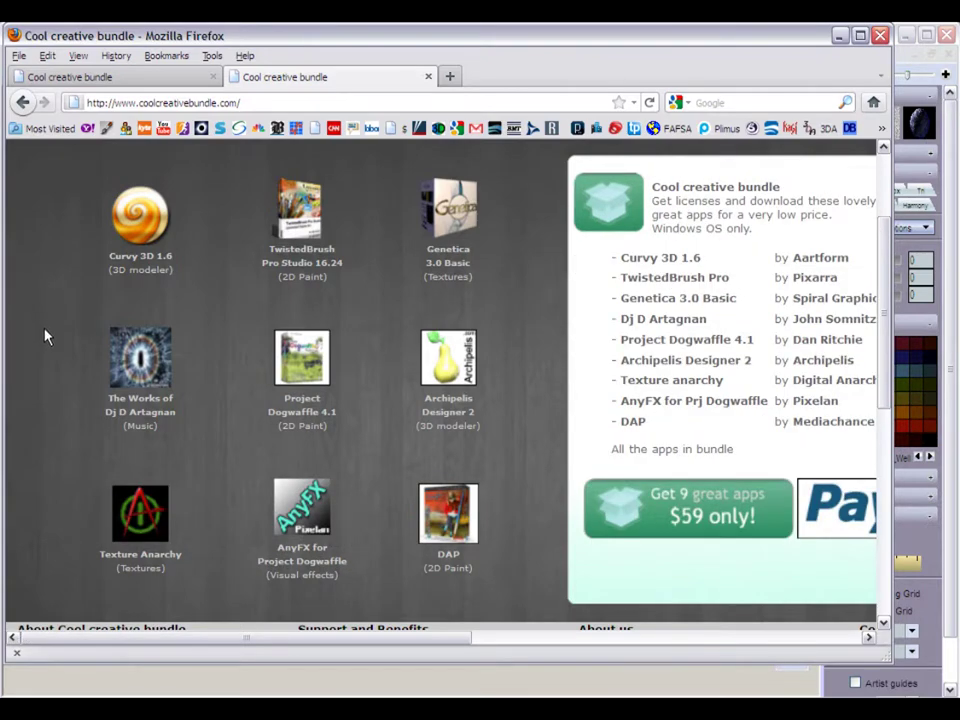
pyautogui.scroll(1, 43, 325)
pyautogui.moveTo(125, 280)
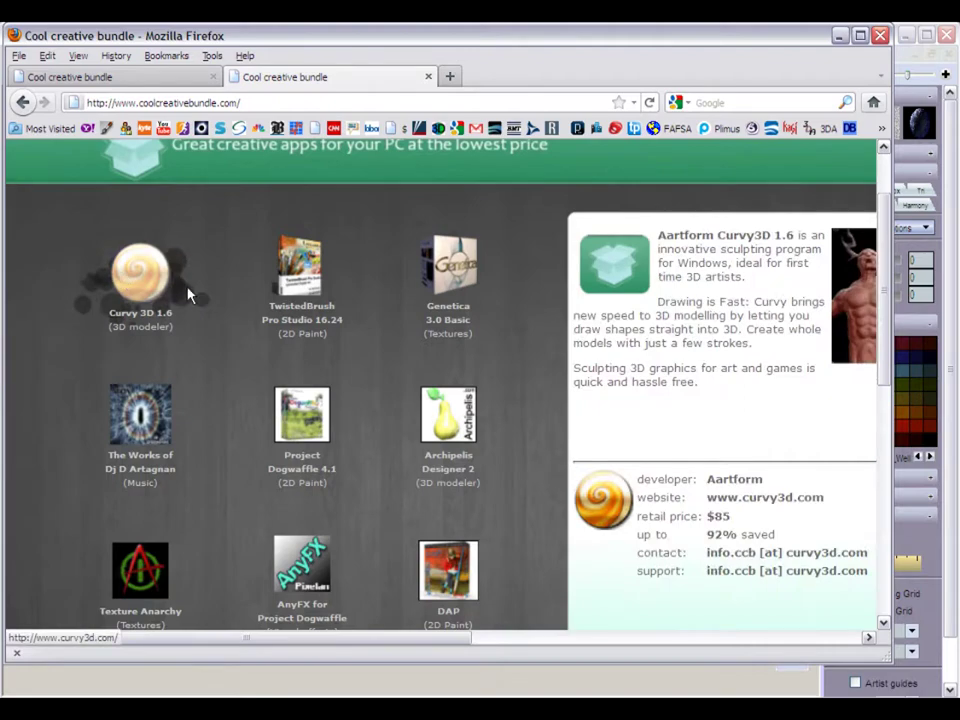
pyautogui.moveTo(300, 270)
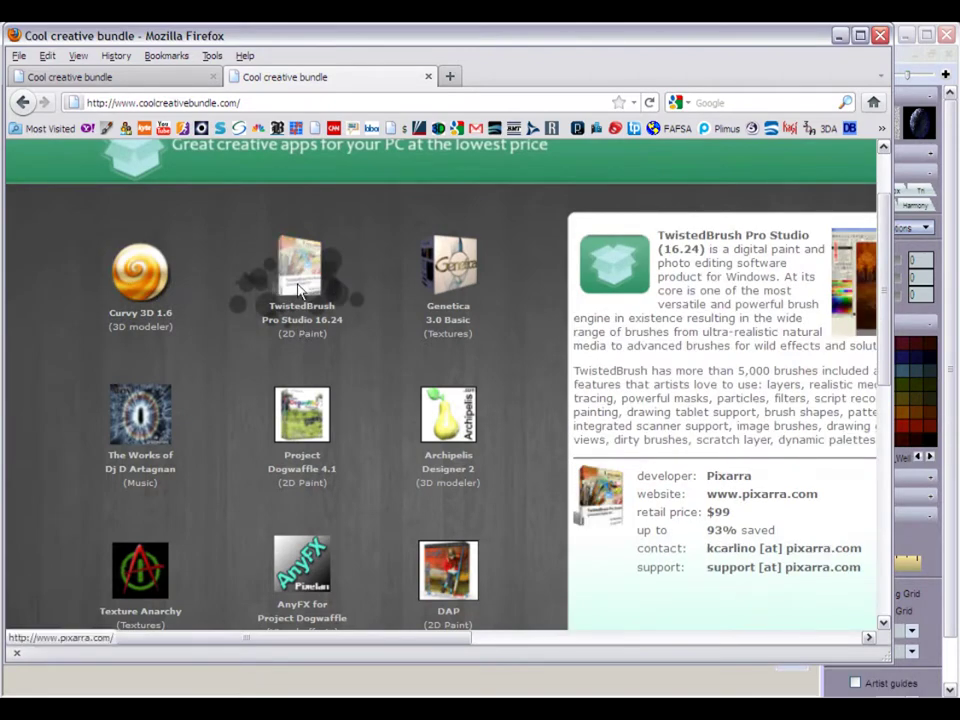
# Open the Genetica 3.0 Basic product page from the bundle and look over its overview
pyautogui.moveTo(452, 268)
pyautogui.click(452, 268)
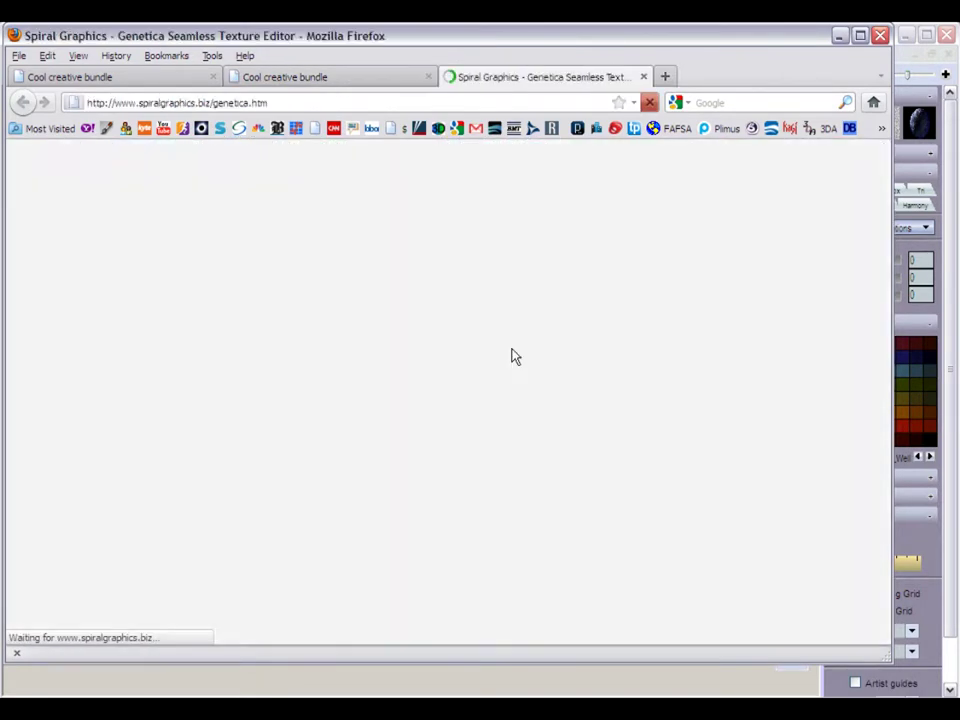
pyautogui.scroll(-2, 290, 346)
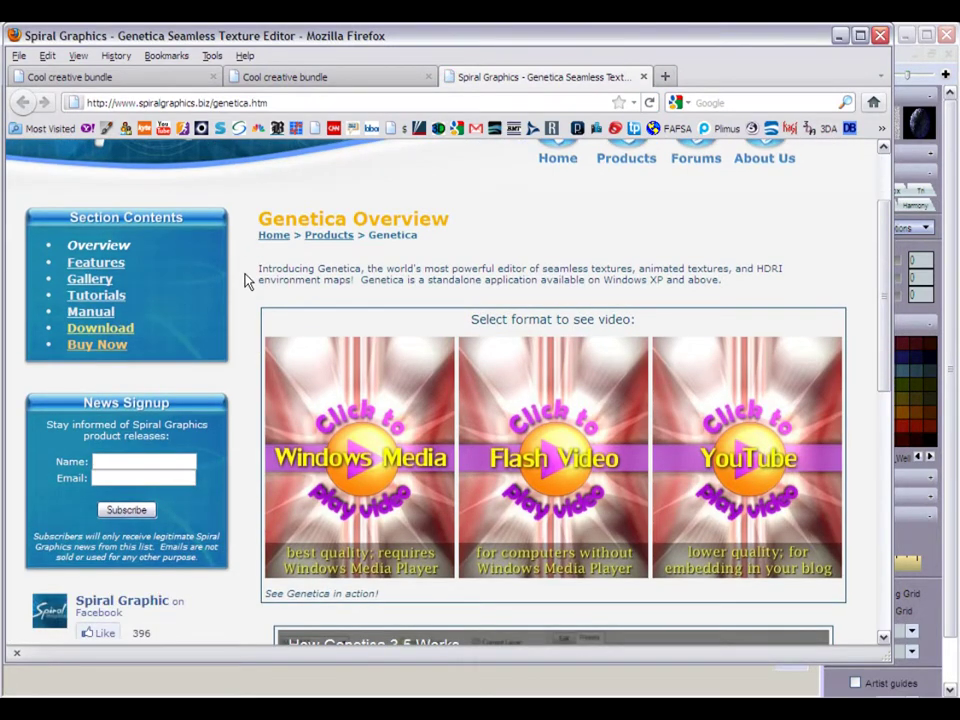
pyautogui.scroll(2, 248, 281)
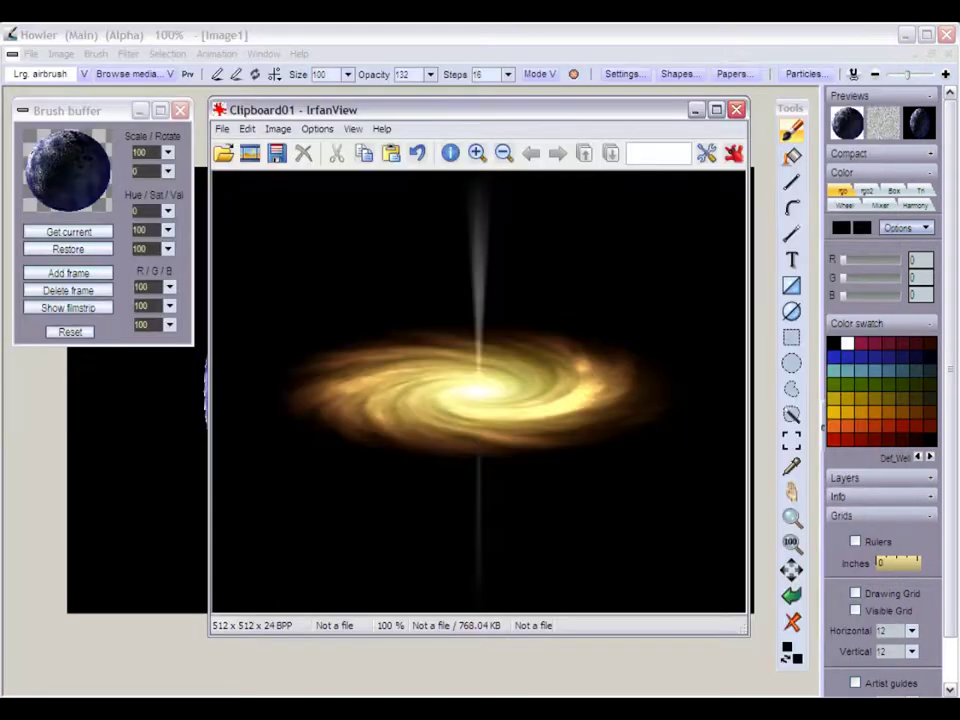
# Look at the nebula image in IrfanView and close both the nebula and galaxy windows
pyautogui.moveTo(698, 212); pyautogui.dragTo(367, 137)
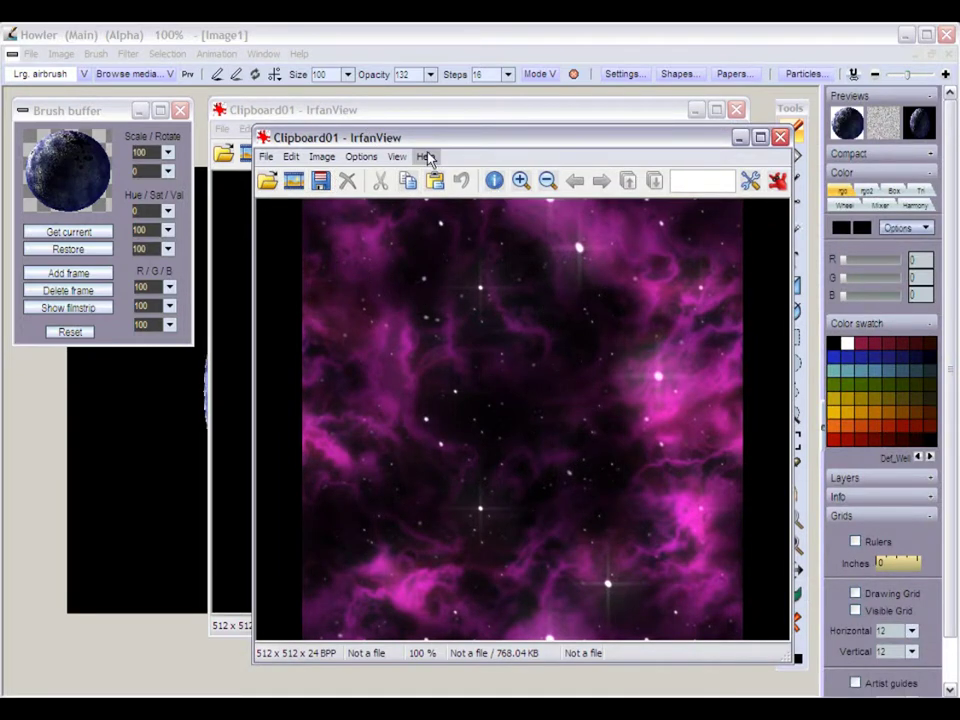
pyautogui.press('Escape')
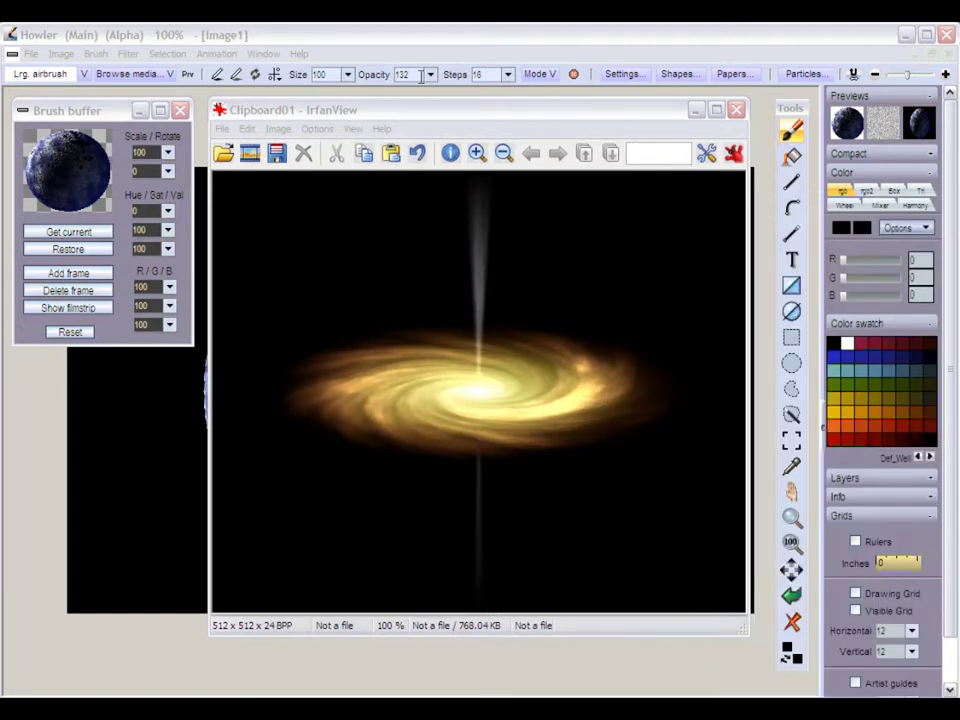
pyautogui.press('Escape')
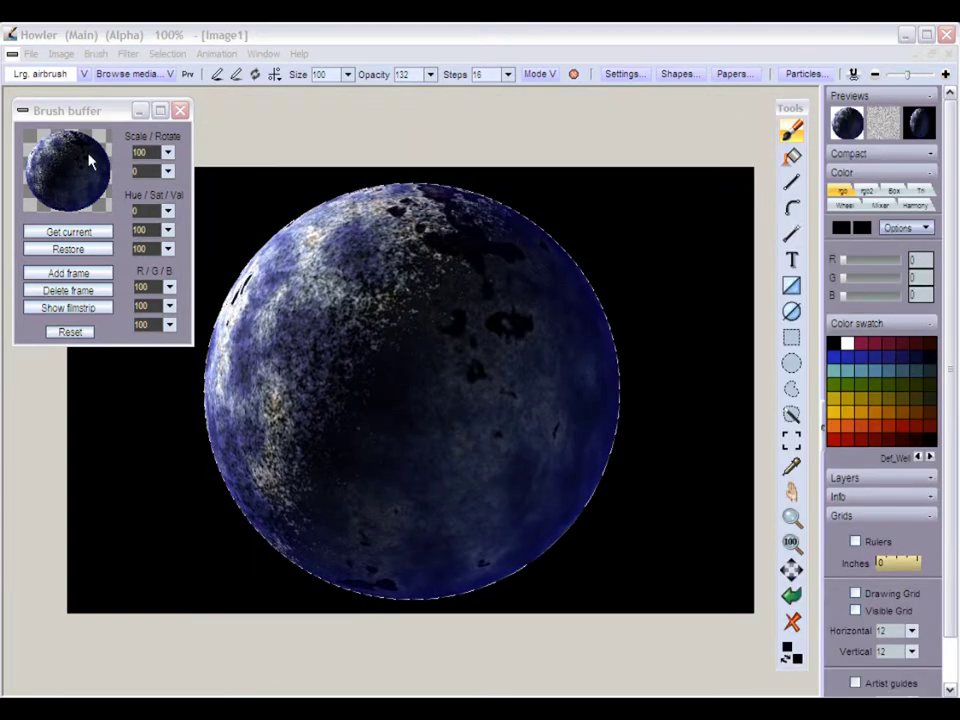
# Create a new blank image 800 pixels wide and 520 pixels high
pyautogui.click(30, 54)
pyautogui.click(38, 73)
pyautogui.click(446, 538)
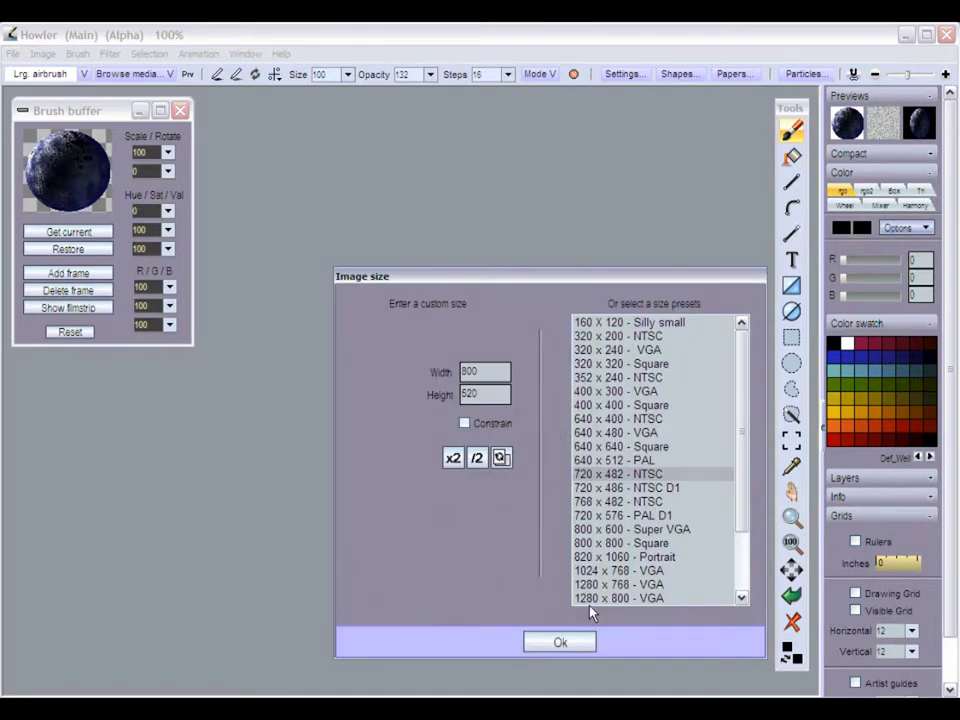
pyautogui.click(561, 641)
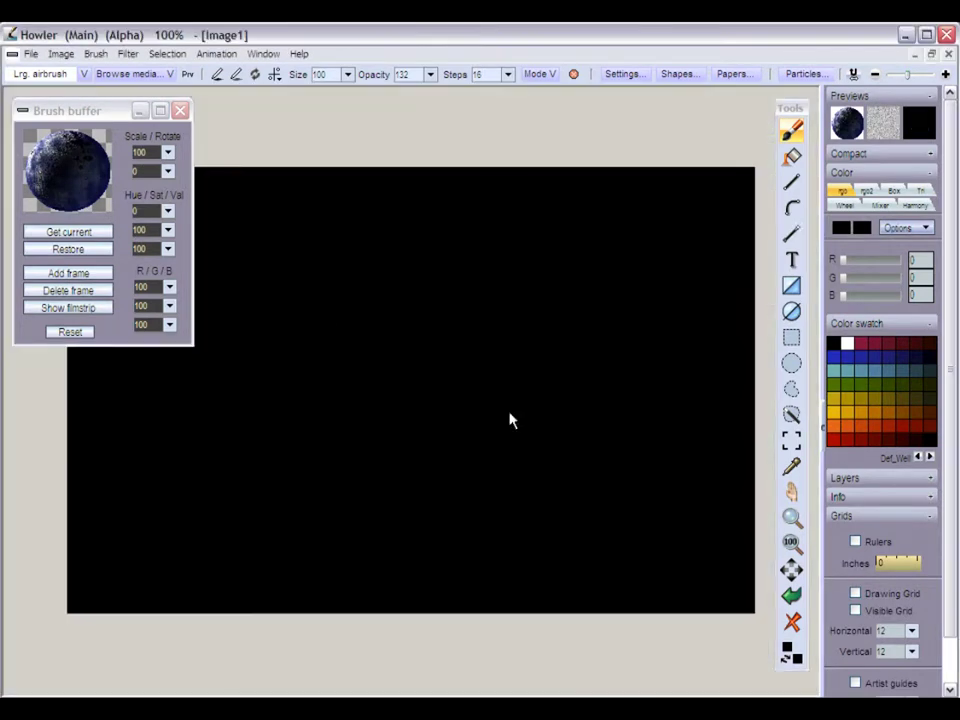
# Paste the nebula from the clipboard into the blank black image
pyautogui.click(61, 53)
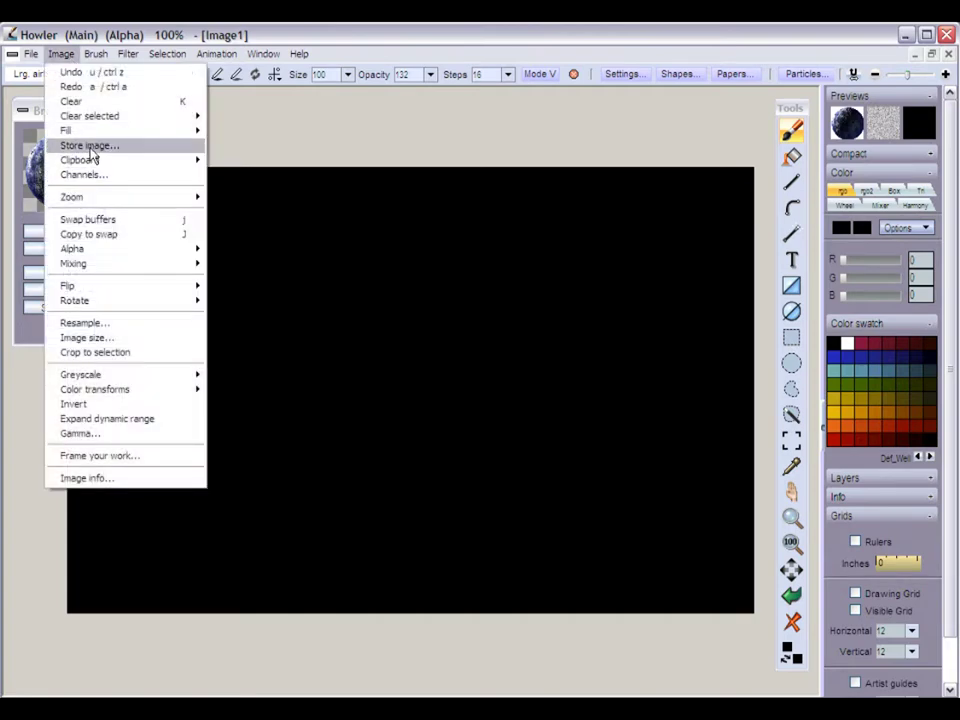
pyautogui.moveTo(86, 166)
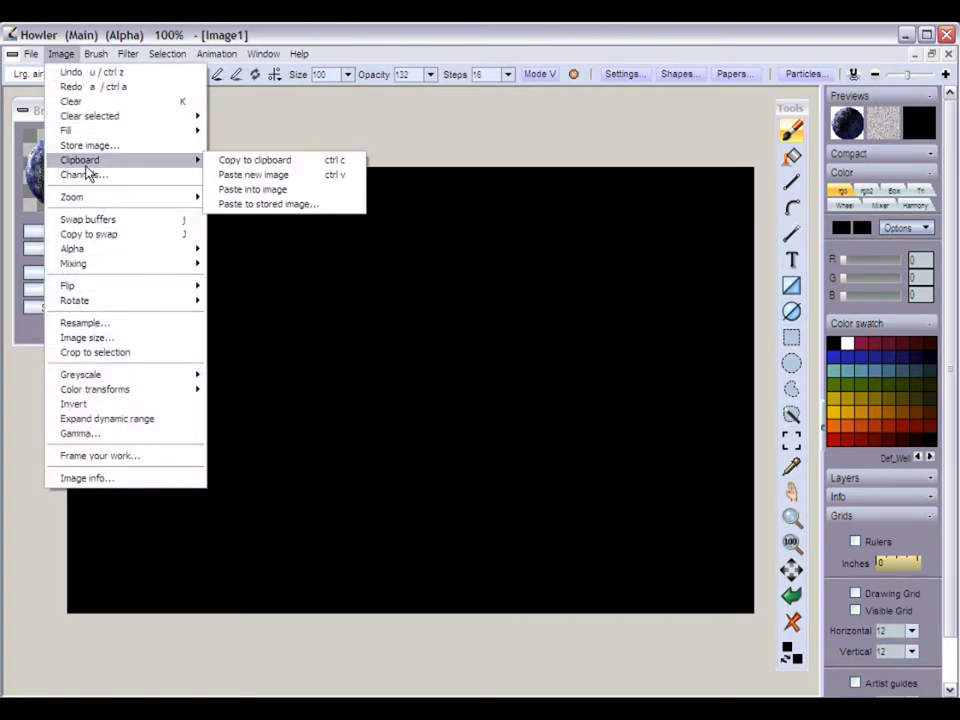
pyautogui.click(250, 189)
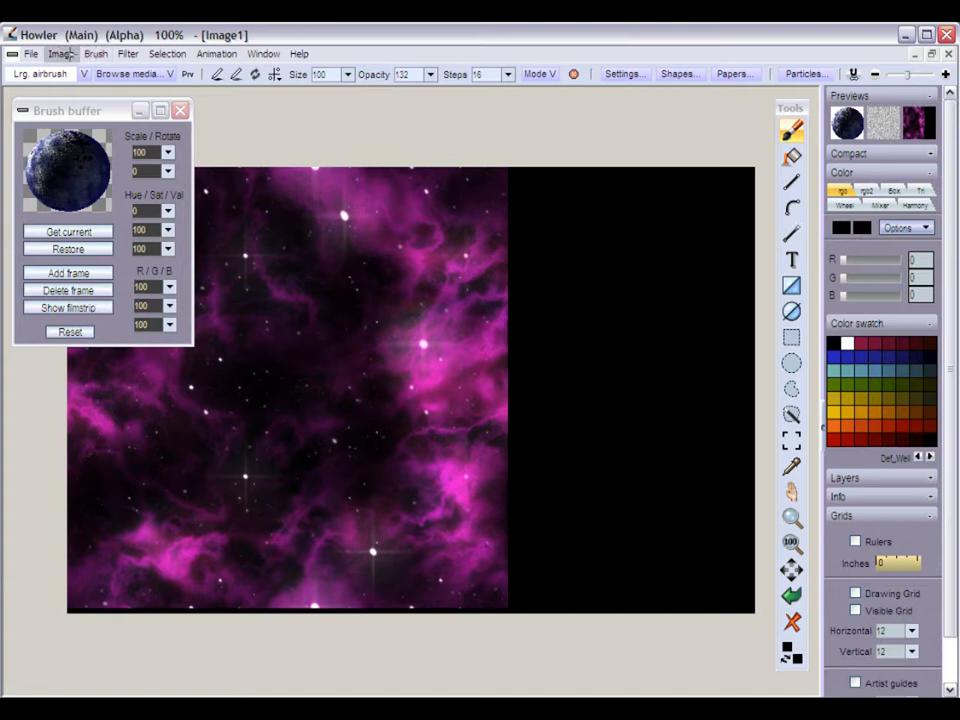
# Shift the pasted nebula horizontally by 177 pixels to centre it on the canvas
pyautogui.click(126, 54)
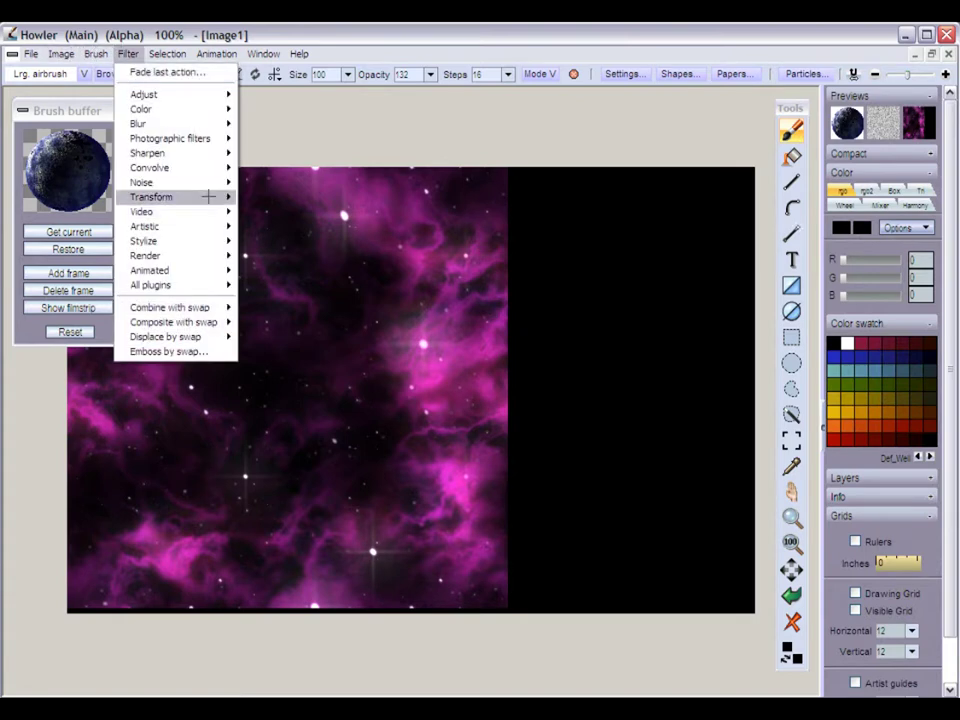
pyautogui.moveTo(208, 196)
pyautogui.click(263, 212)
pyautogui.moveTo(412, 318); pyautogui.dragTo(573, 312)
pyautogui.click(435, 423)
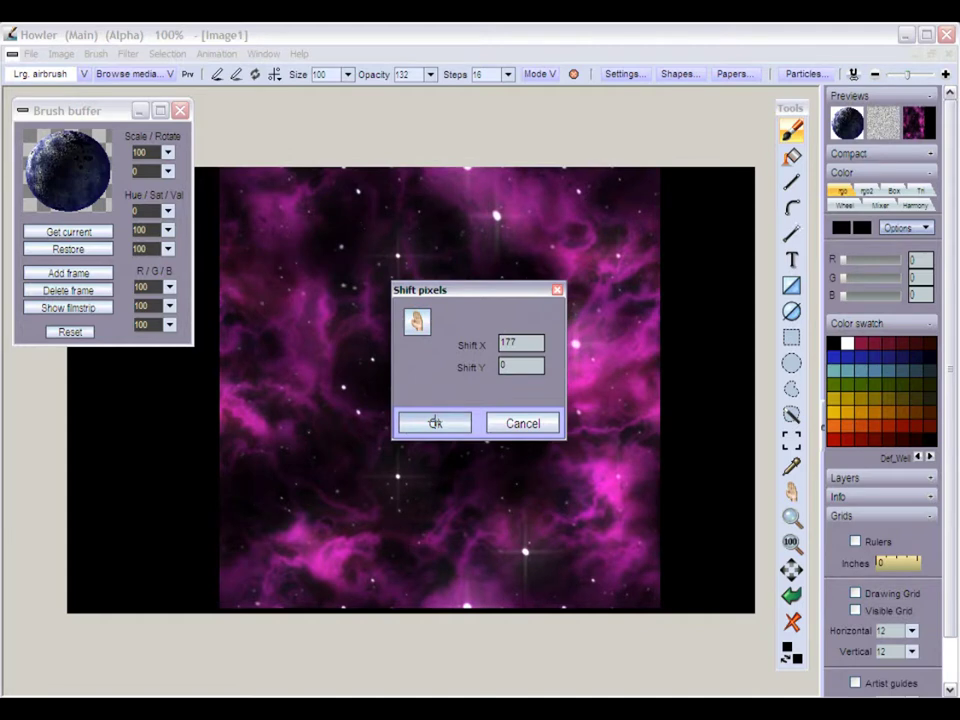
# Open the Transform filter for the nebula and try tiling it at smaller and larger scales with a slight rotation
pyautogui.click(128, 53)
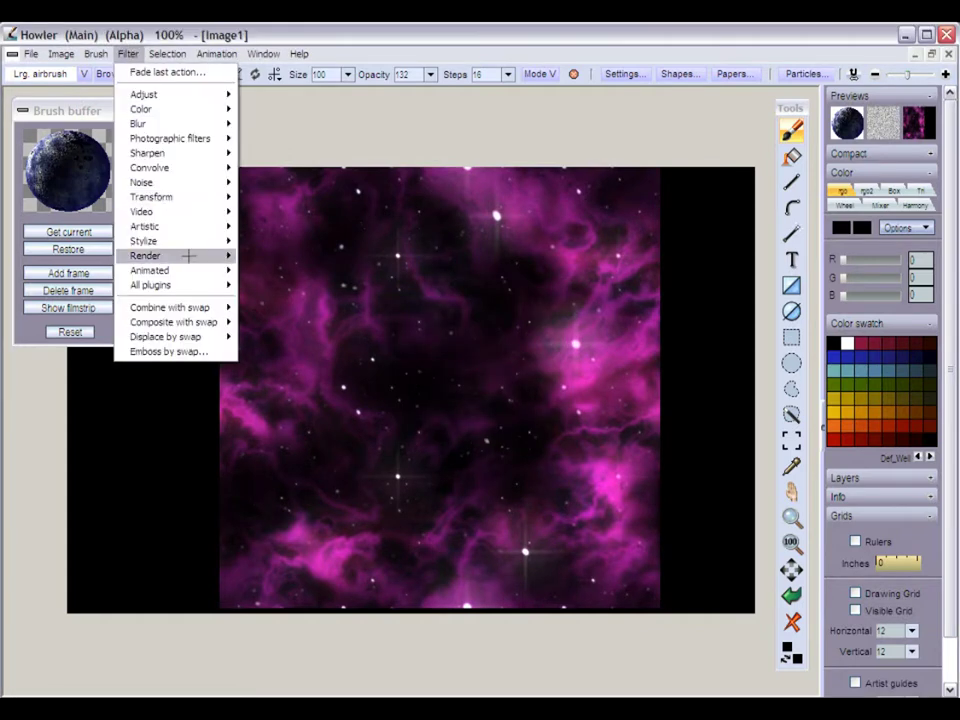
pyautogui.moveTo(189, 196)
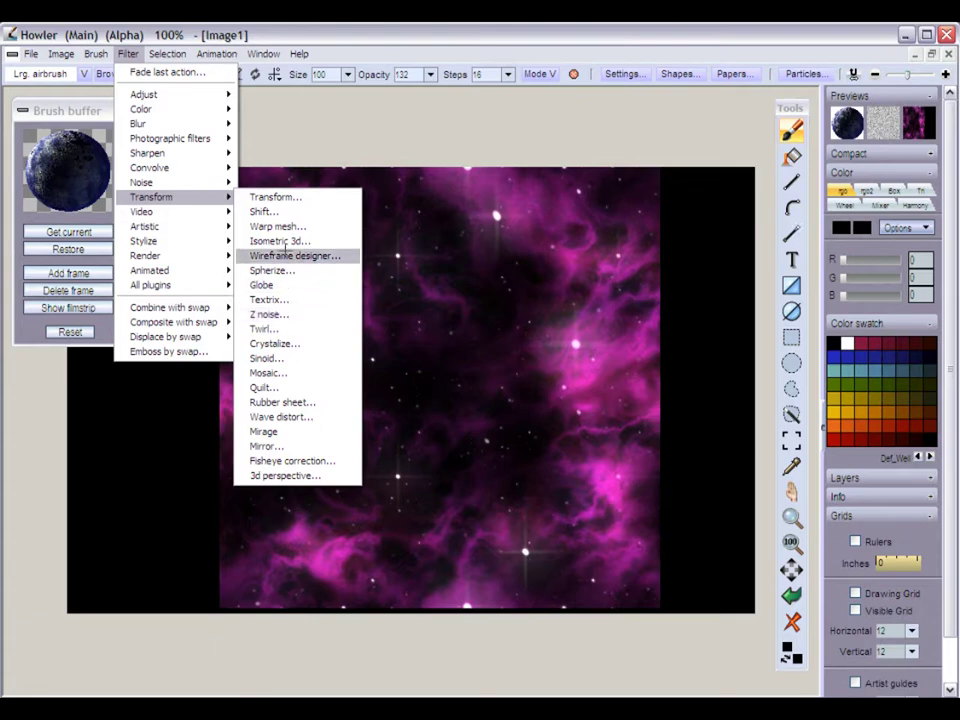
pyautogui.click(272, 197)
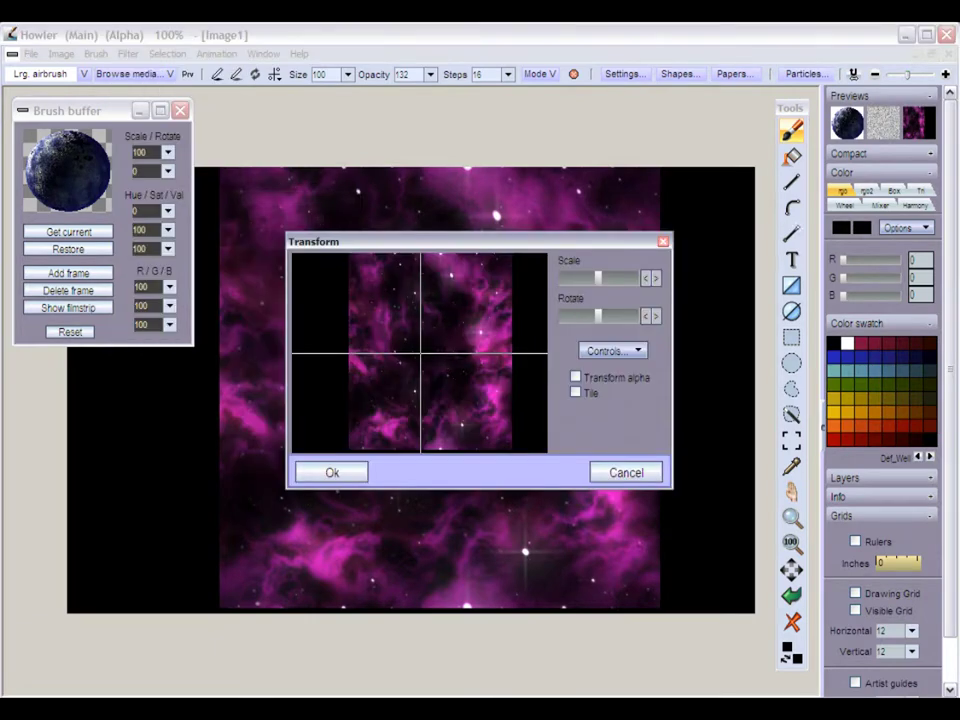
pyautogui.moveTo(598, 277)
pyautogui.mouseDown()
pyautogui.moveTo(625, 277)
pyautogui.moveTo(601, 315)
pyautogui.moveTo(601, 278)
pyautogui.moveTo(586, 277)
pyautogui.mouseUp()
pyautogui.click(575, 392)
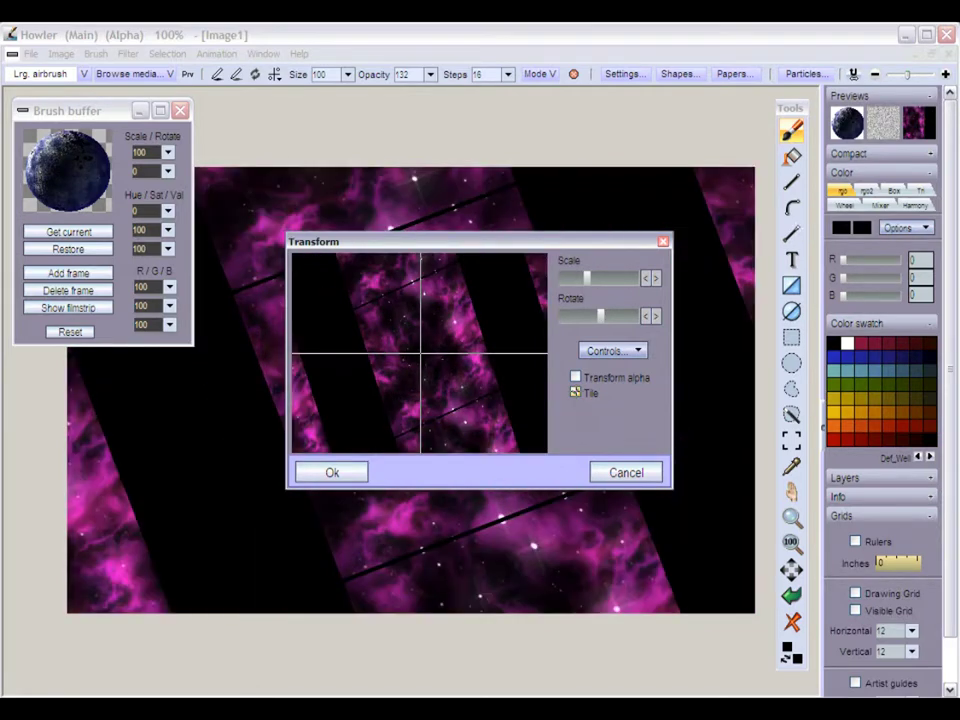
pyautogui.moveTo(586, 277); pyautogui.dragTo(605, 278)
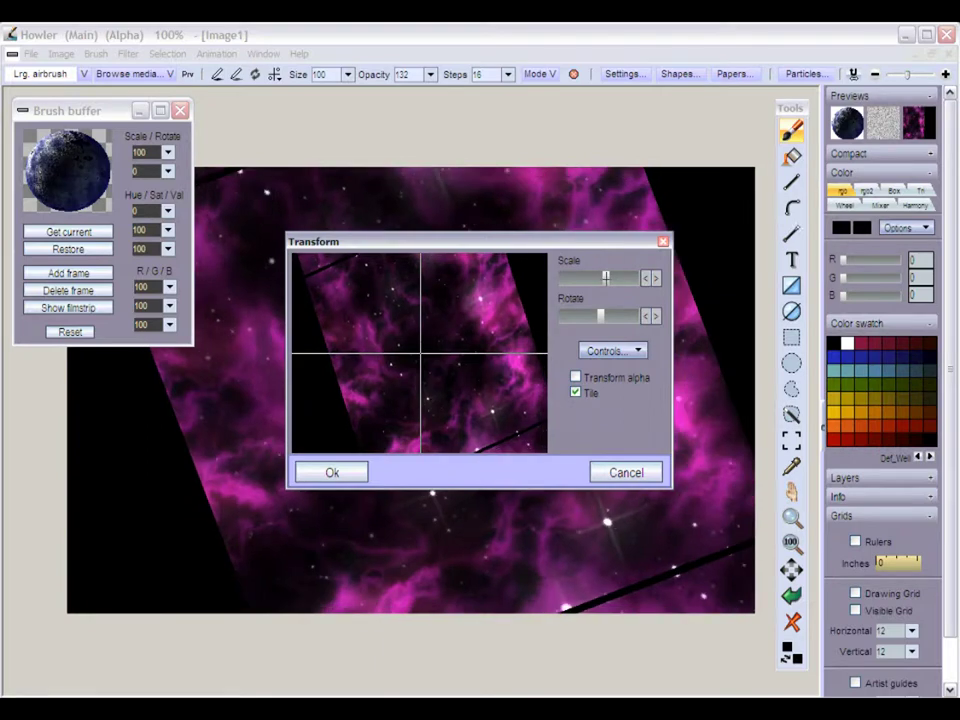
pyautogui.click(576, 392)
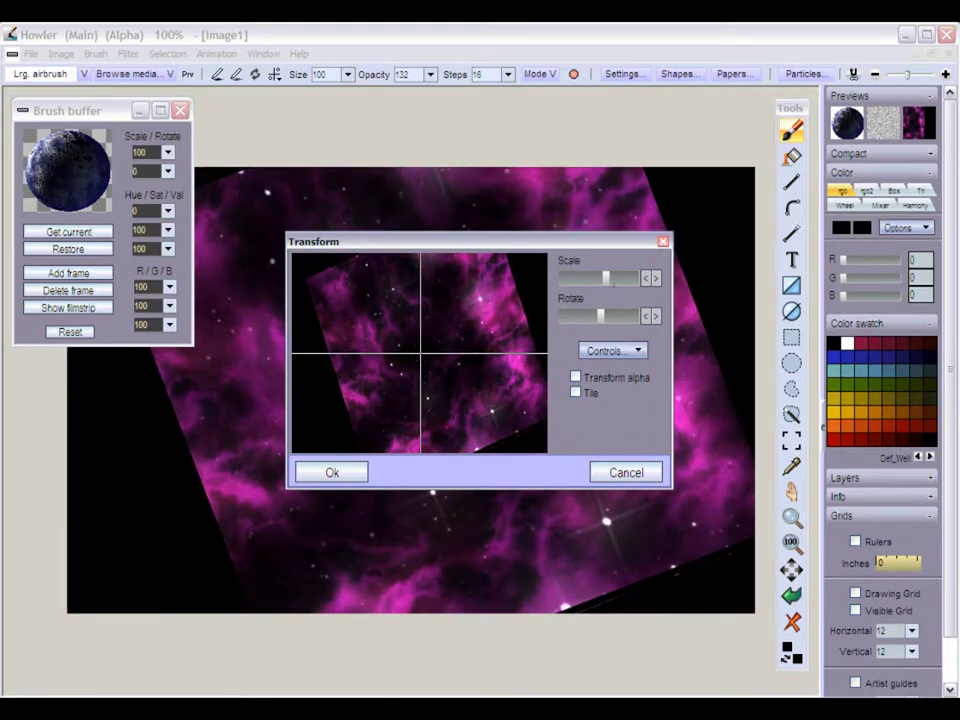
# Rotate and enlarge the nebula until it covers the whole canvas, keep tiling off, and apply the transform
pyautogui.moveTo(600, 315); pyautogui.dragTo(588, 315)
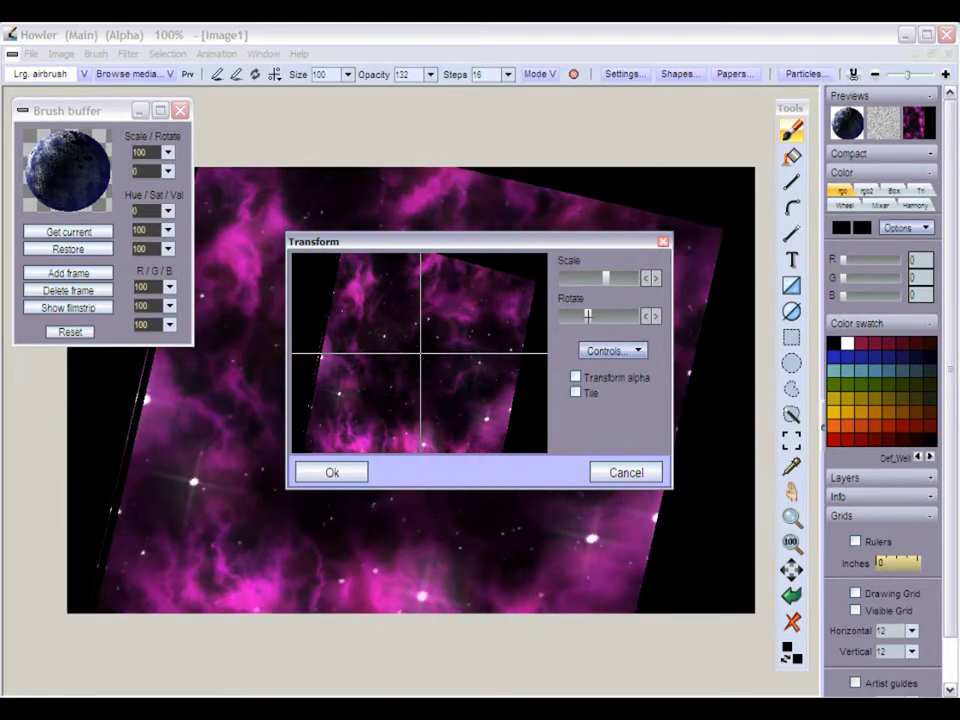
pyautogui.click(576, 392)
pyautogui.click(576, 392)
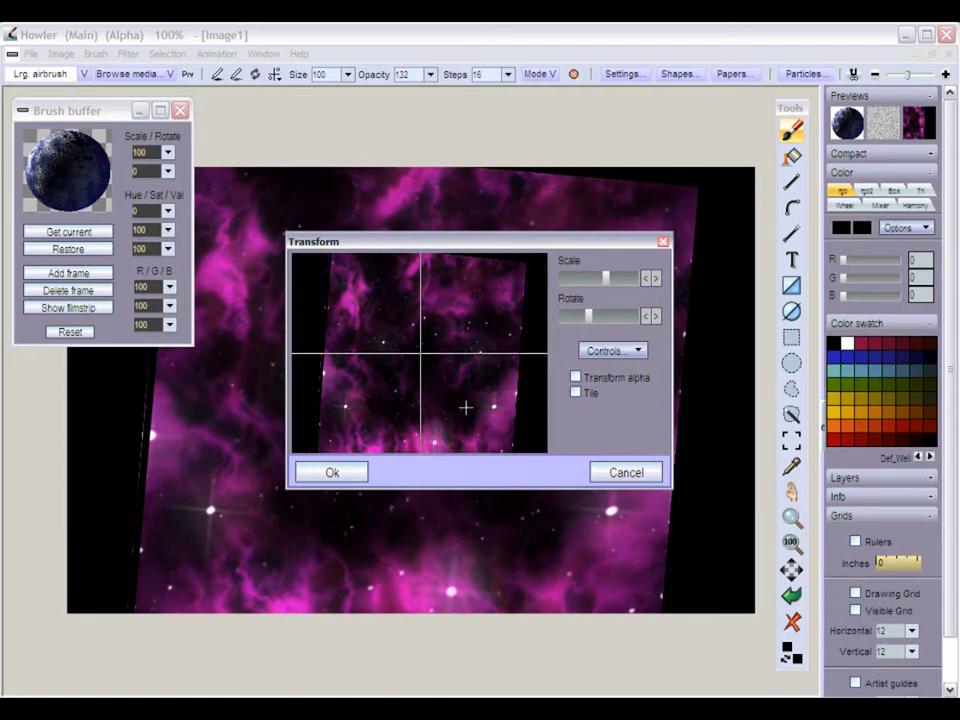
pyautogui.moveTo(605, 278); pyautogui.dragTo(574, 316)
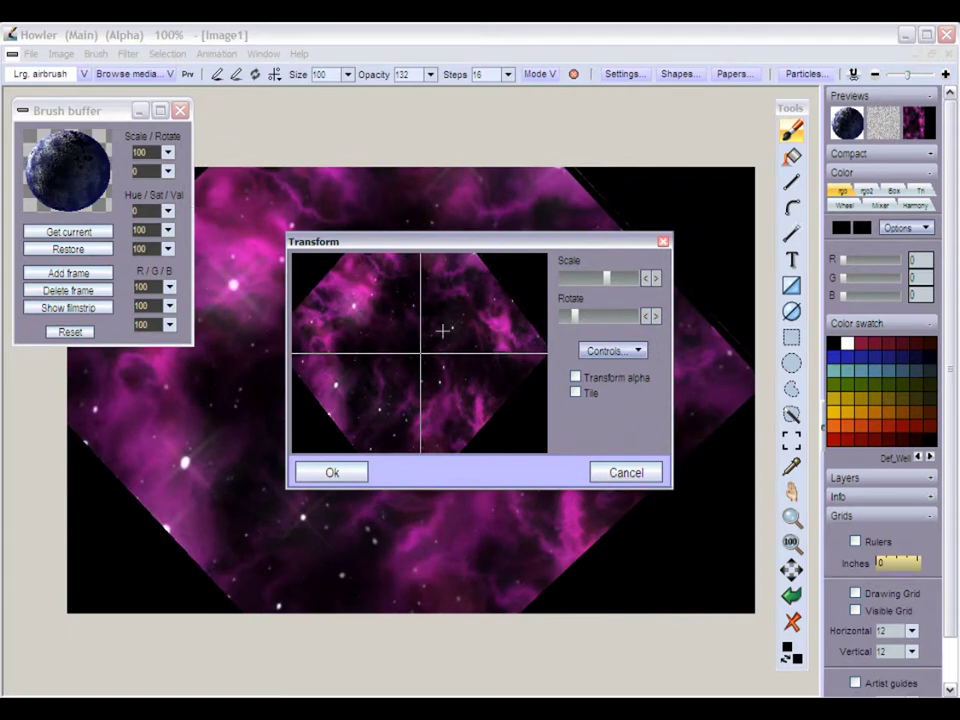
pyautogui.moveTo(606, 278); pyautogui.dragTo(634, 278)
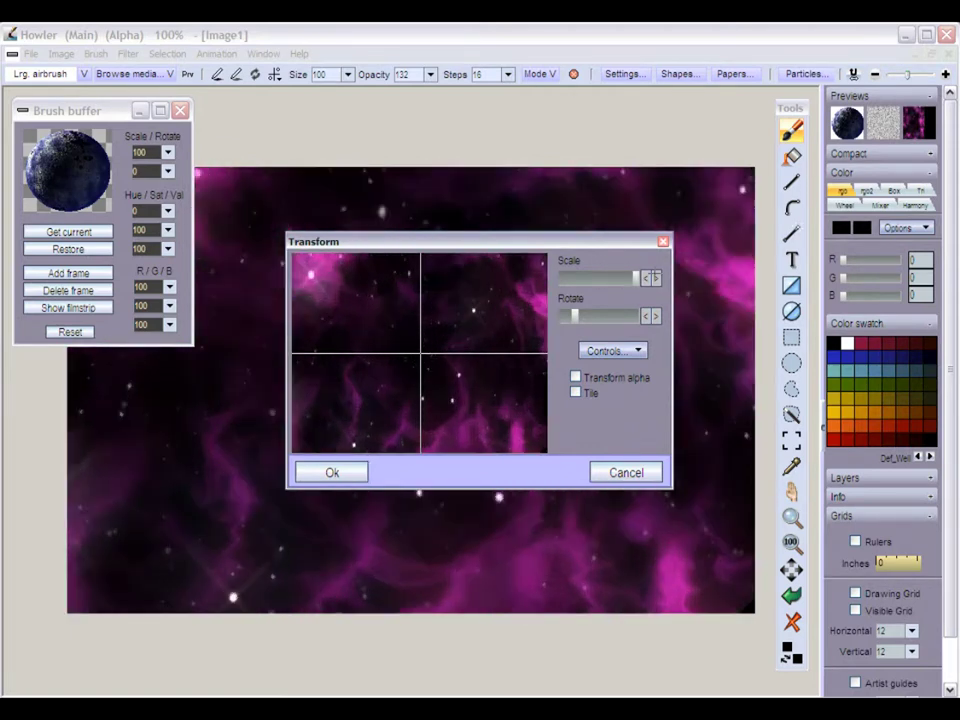
pyautogui.click(333, 473)
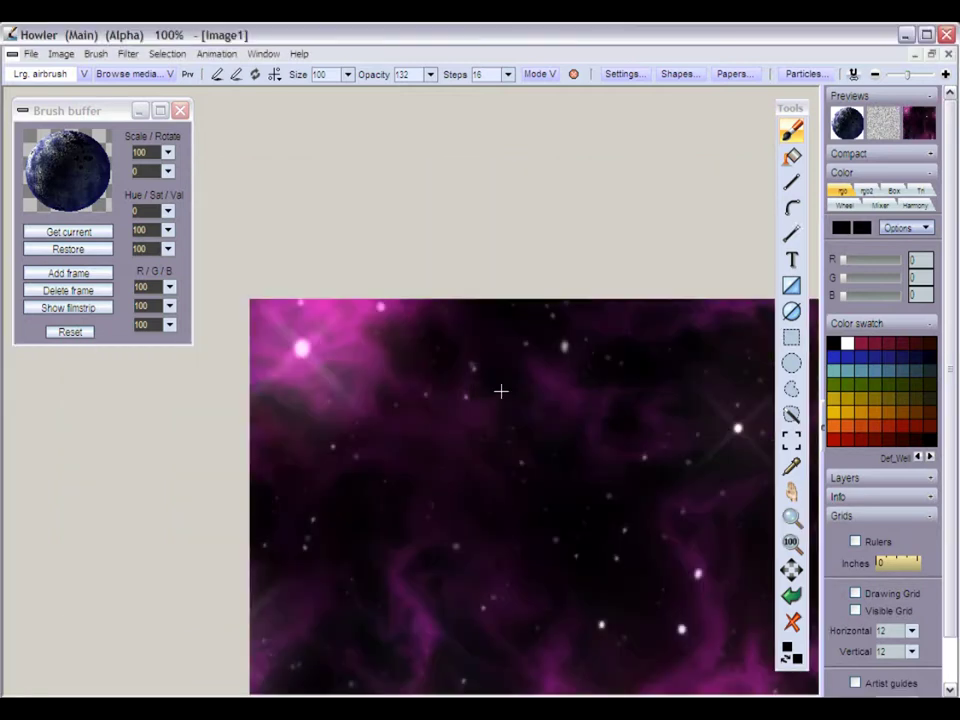
# Look over the transformed nebula and store it as a stored image
pyautogui.moveTo(501, 391); pyautogui.dragTo(356, 236)
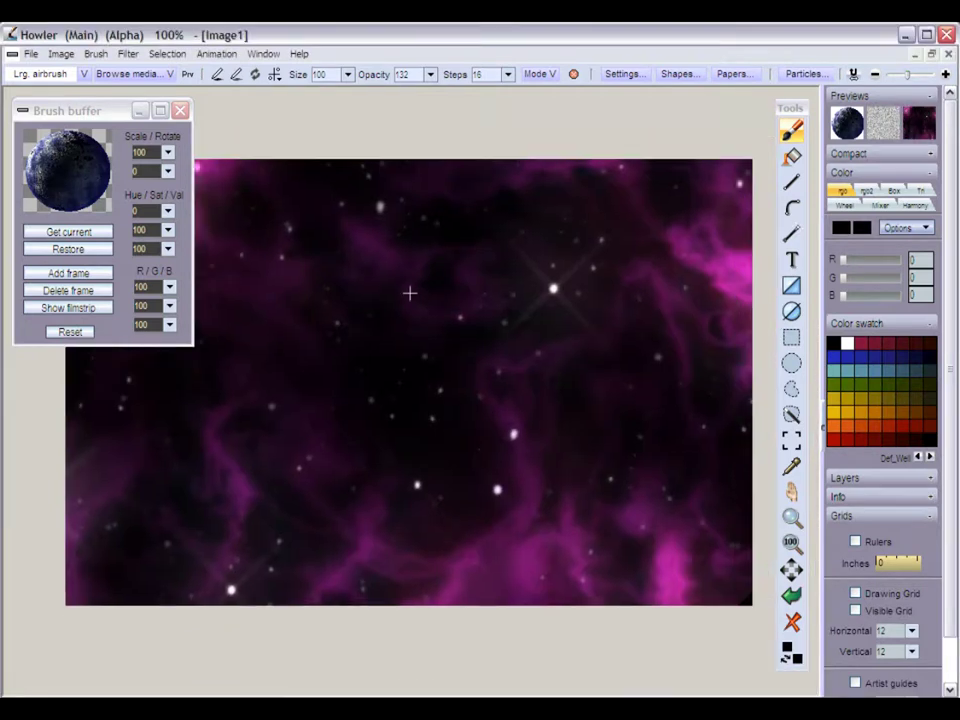
pyautogui.scroll(-2, 470, 314)
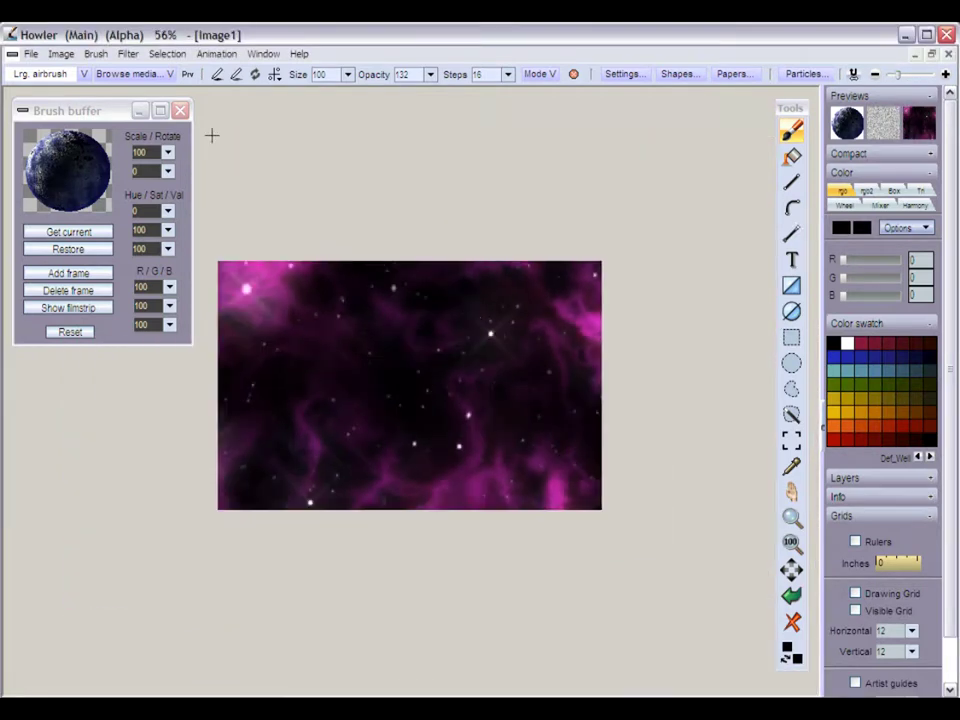
pyautogui.click(62, 54)
pyautogui.click(73, 146)
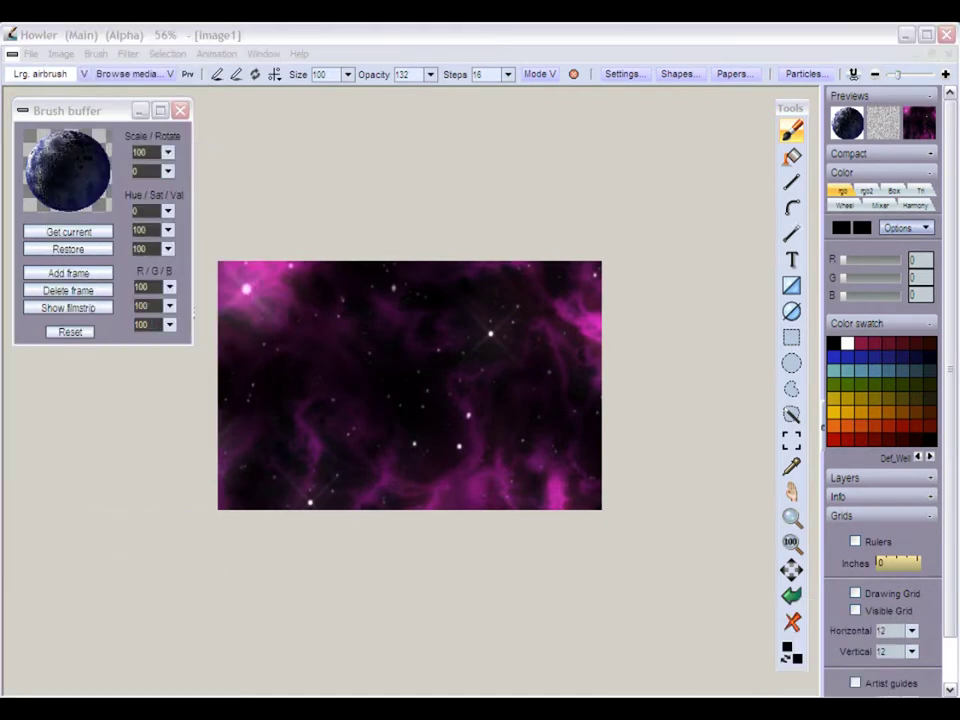
# Bring up the galaxy image in IrfanView, return to Howler, and paste it from the clipboard as the current brush
pyautogui.moveTo(461, 131); pyautogui.dragTo(328, 152)
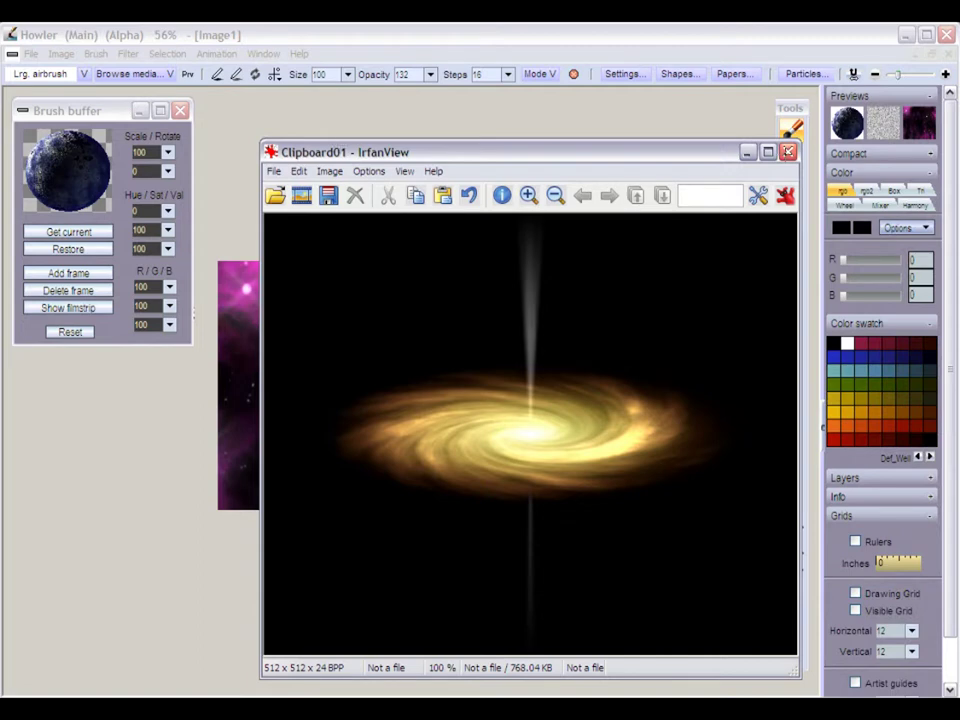
pyautogui.click(553, 118)
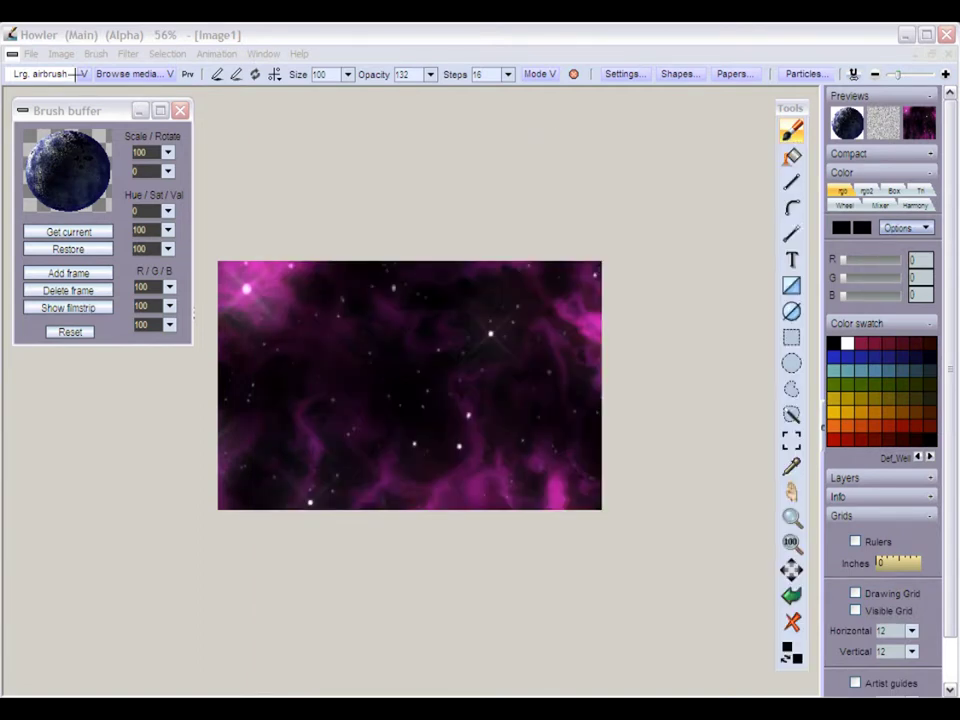
pyautogui.click(95, 54)
pyautogui.moveTo(150, 153)
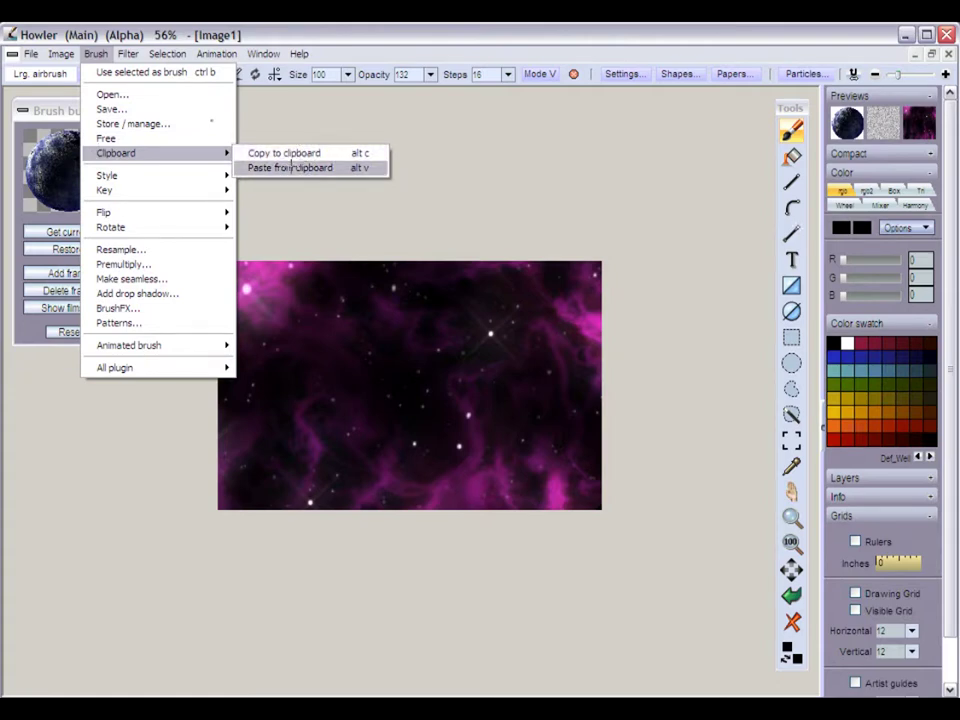
pyautogui.click(291, 167)
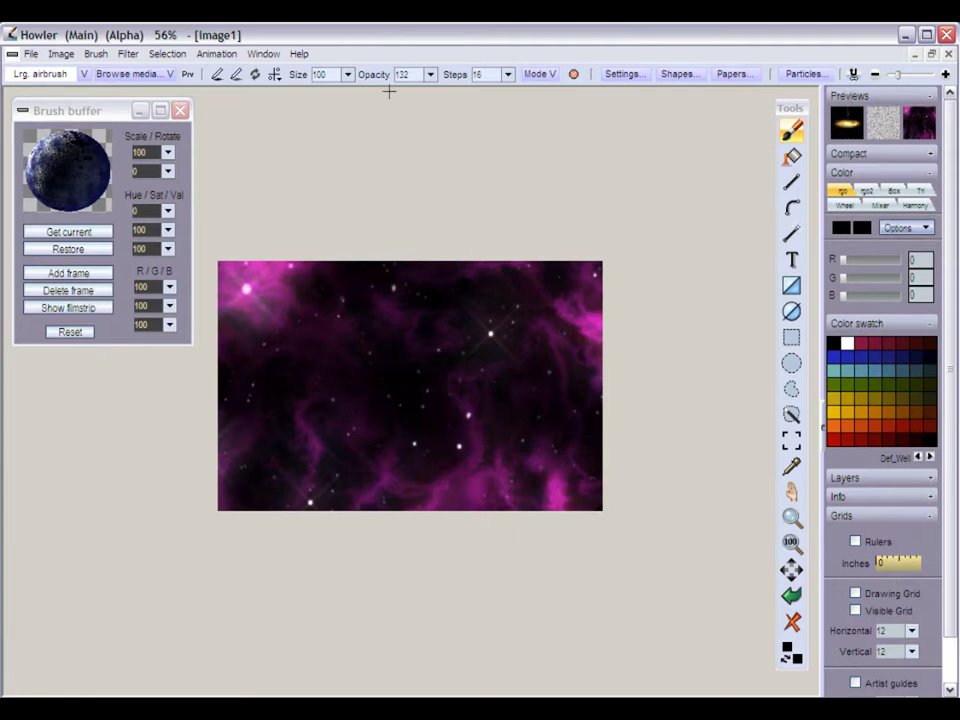
# Store the galaxy brush in its own brush buffer and place that buffer below the planet's
pyautogui.click(95, 54)
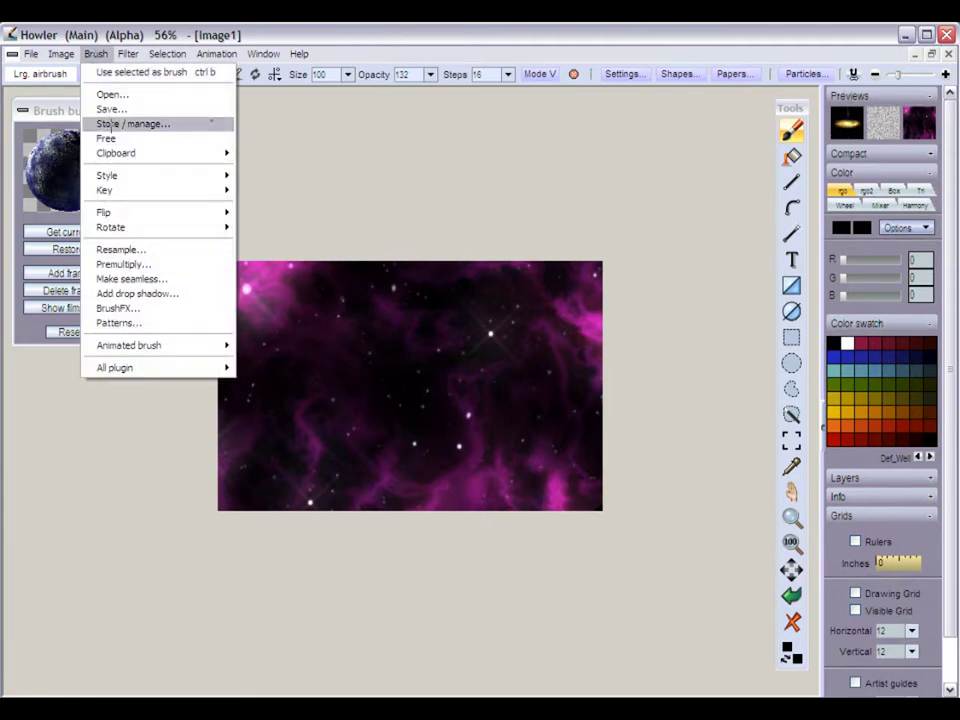
pyautogui.click(108, 124)
pyautogui.moveTo(75, 58); pyautogui.dragTo(82, 390)
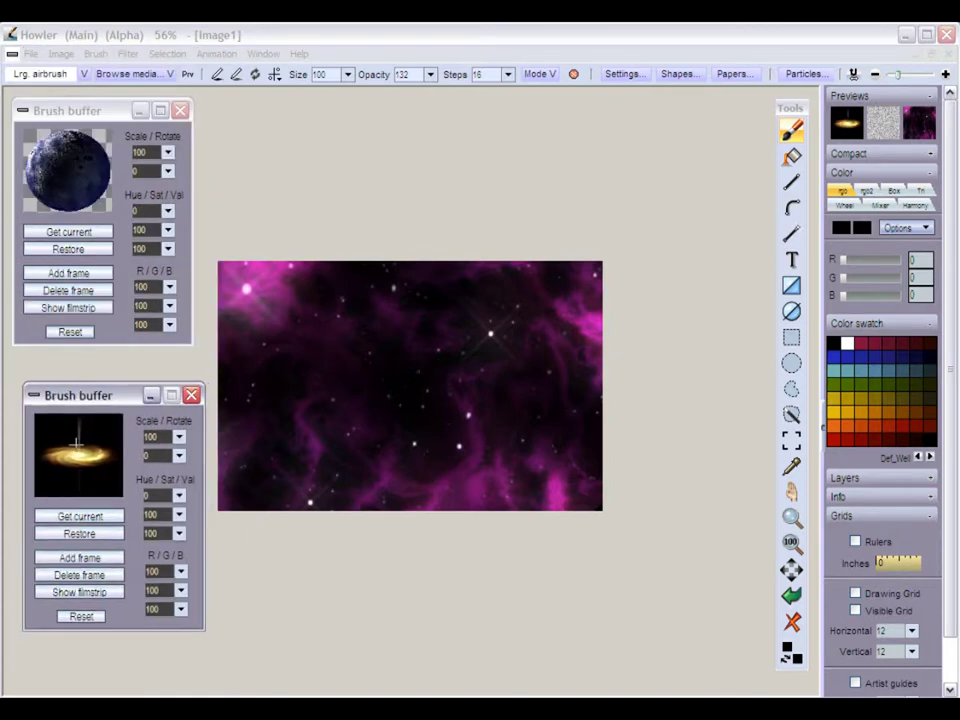
# Try stamping the galaxy brush twice over the middle of the nebula
pyautogui.click(425, 388)
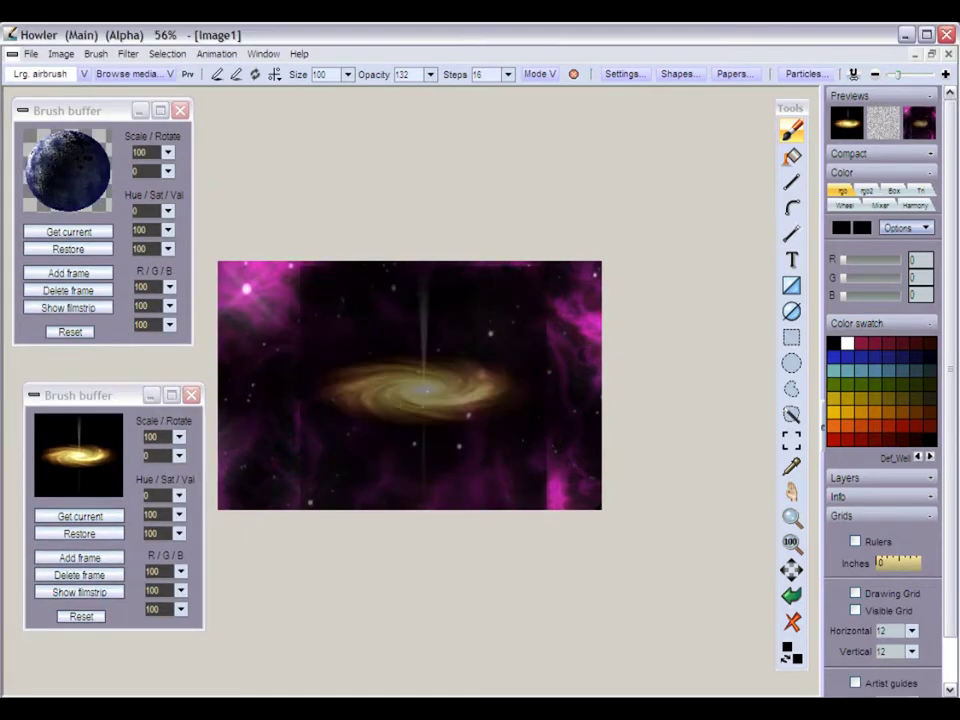
pyautogui.click(390, 386)
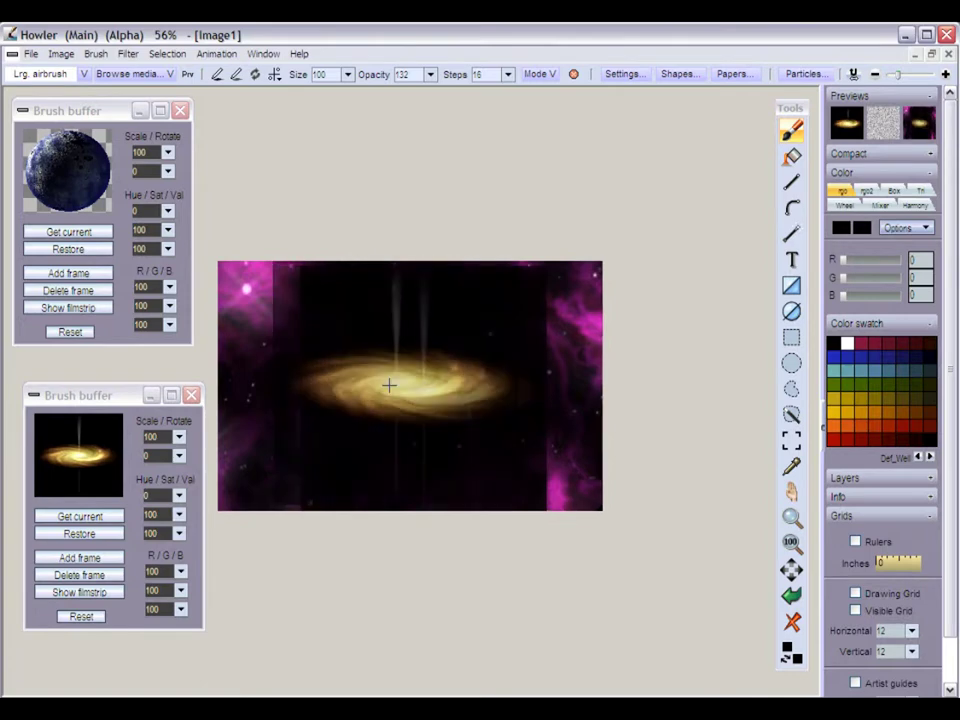
# Set the brush opacity to 255, try another galaxy stamp over the nebula, and undo the stamps
pyautogui.click(431, 75)
pyautogui.moveTo(392, 93); pyautogui.dragTo(446, 93)
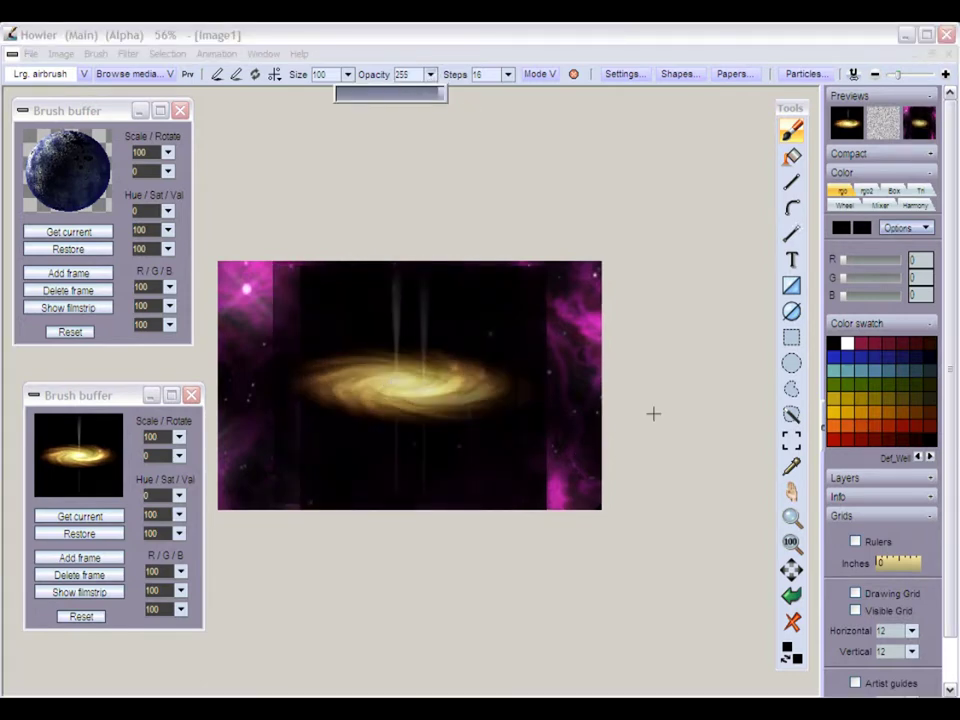
pyautogui.click(386, 384)
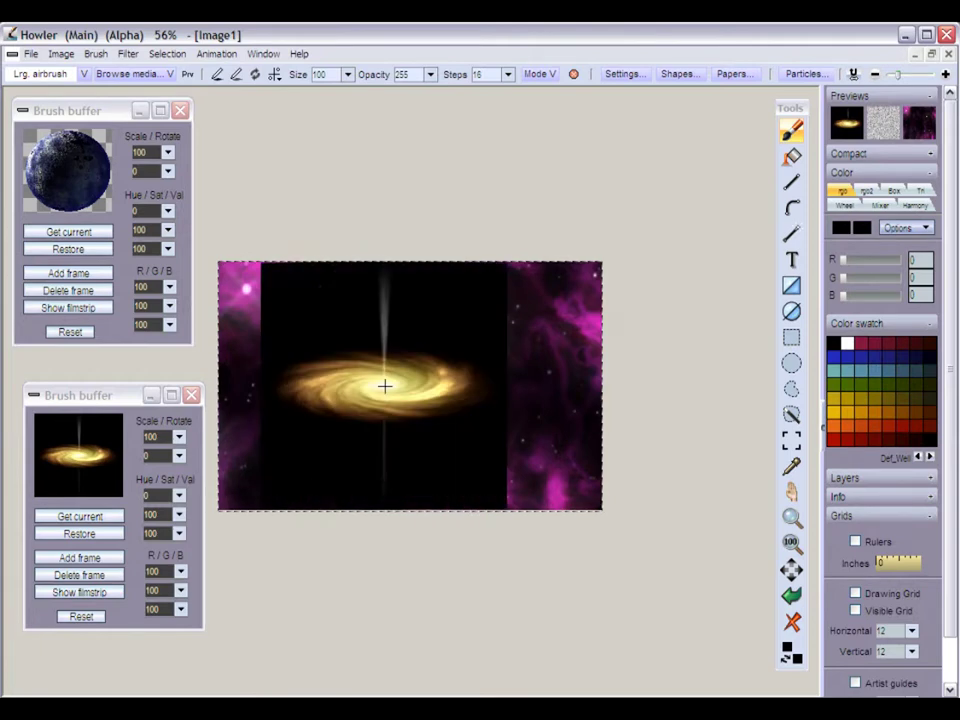
pyautogui.hotkey('ctrl', 'z')
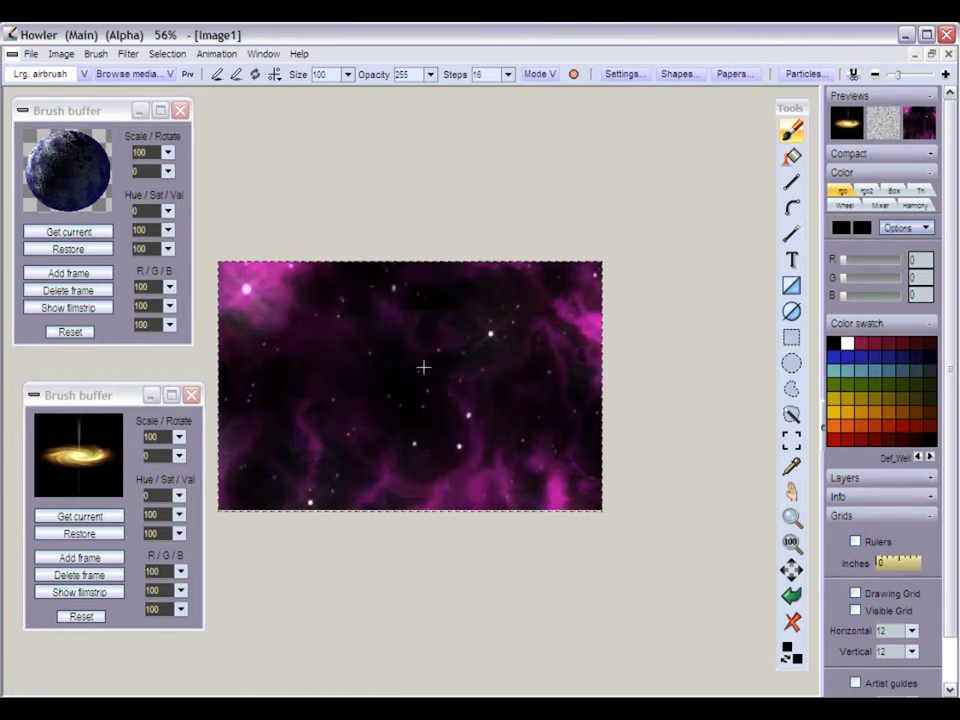
# Set the galaxy buffer's scale to 61, try stamping the galaxy over the nebula, and undo the stamps
pyautogui.click(178, 437)
pyautogui.moveTo(139, 455); pyautogui.dragTo(117, 455)
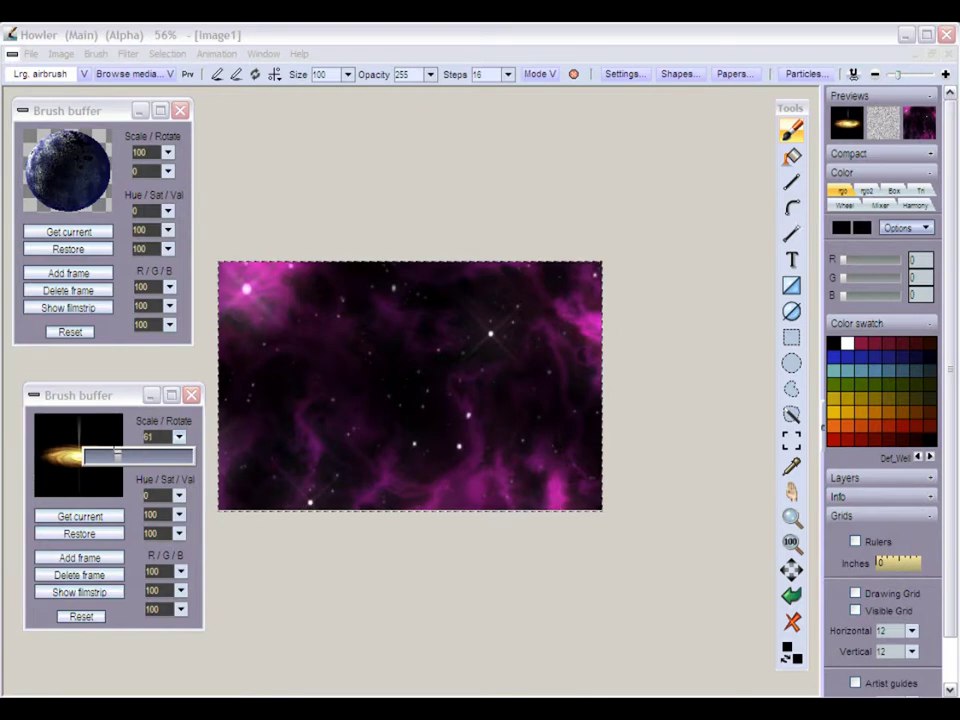
pyautogui.click(307, 362)
pyautogui.hotkey('ctrl', 'z')
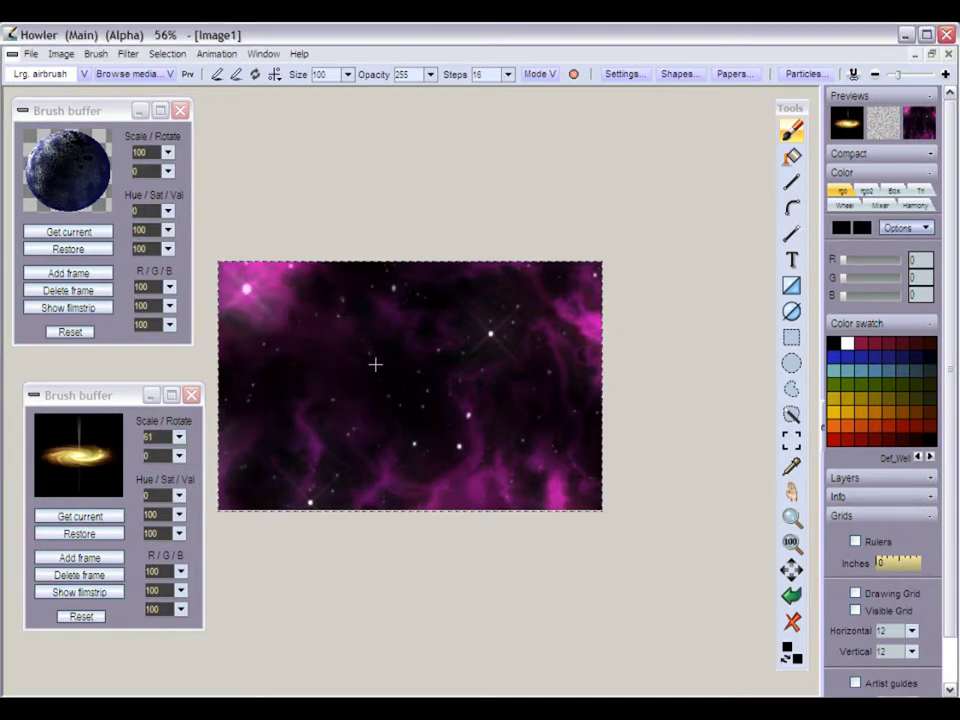
pyautogui.click(401, 374)
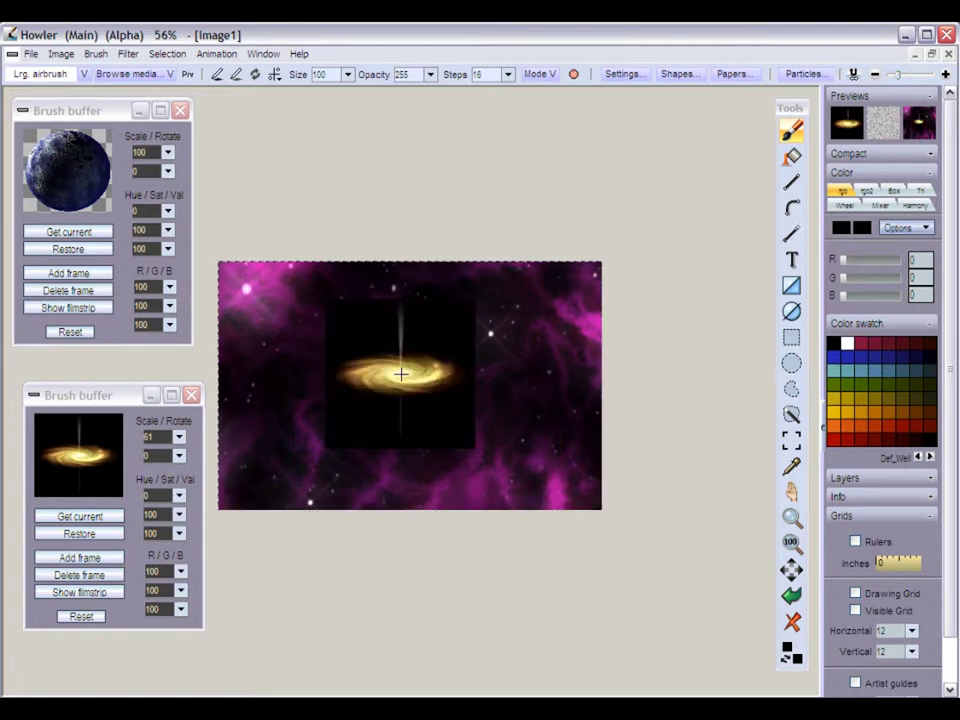
pyautogui.hotkey('ctrl', 'z')
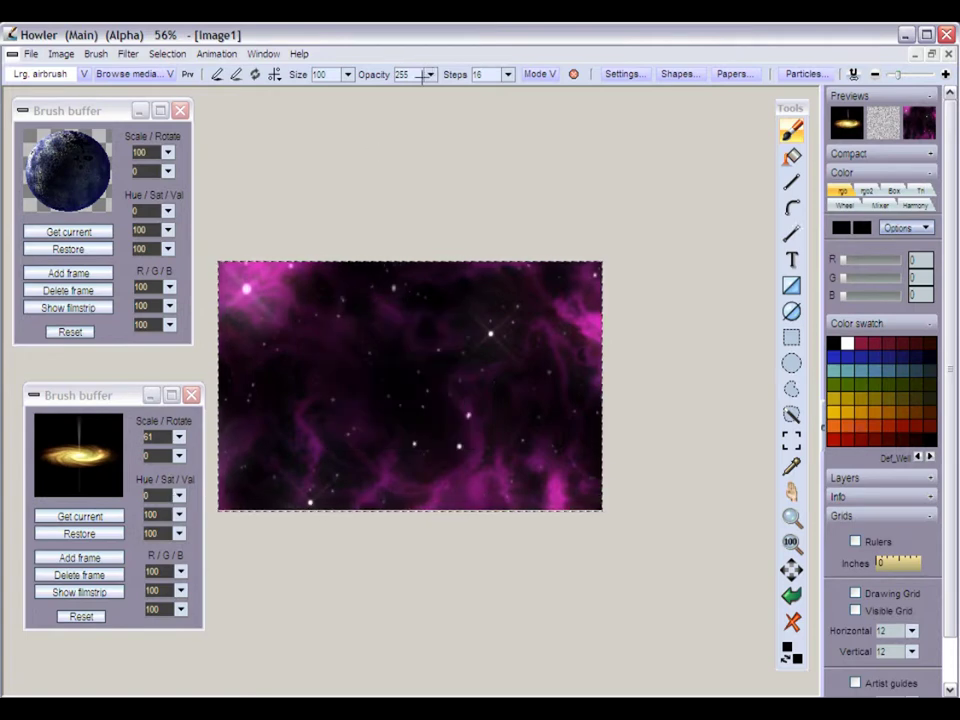
# Try stamping the galaxy over the middle of the nebula in Additive brush mode
pyautogui.click(548, 74)
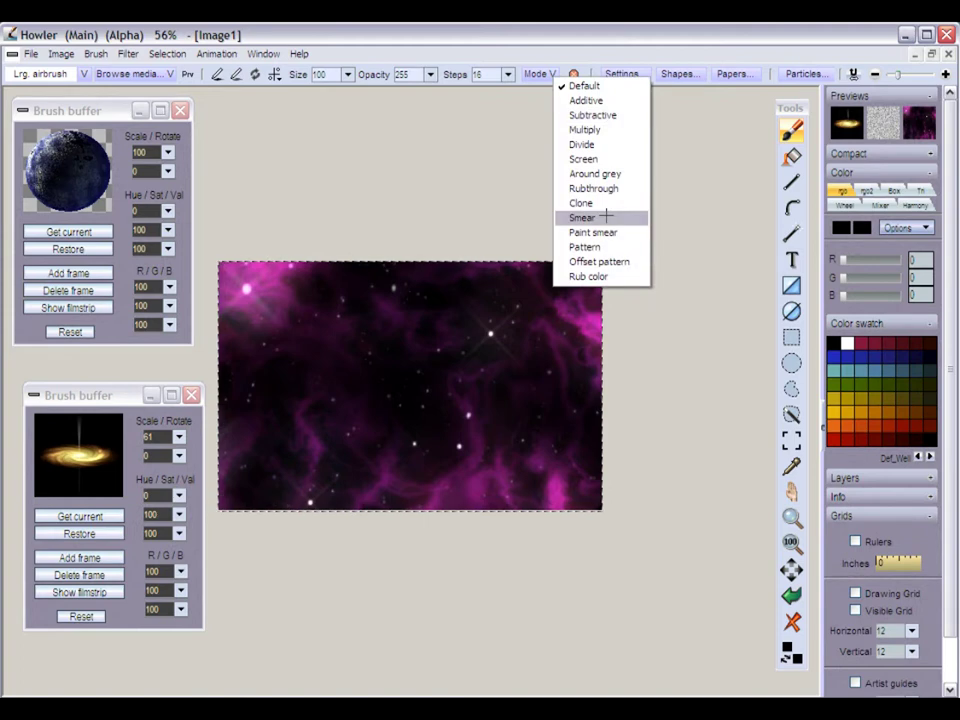
pyautogui.click(615, 100)
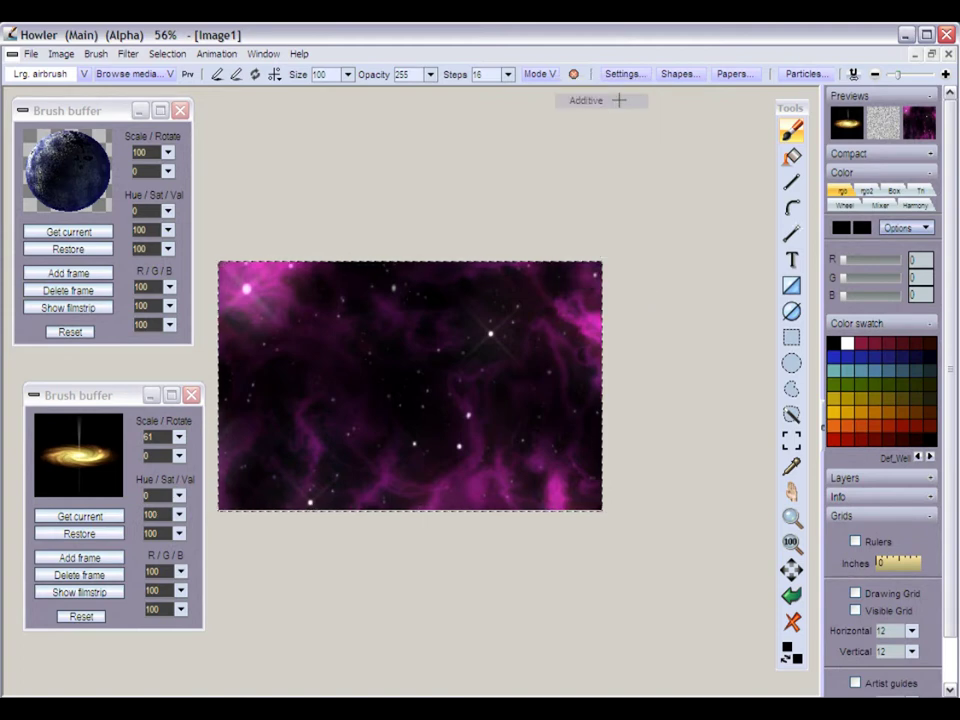
pyautogui.click(395, 366)
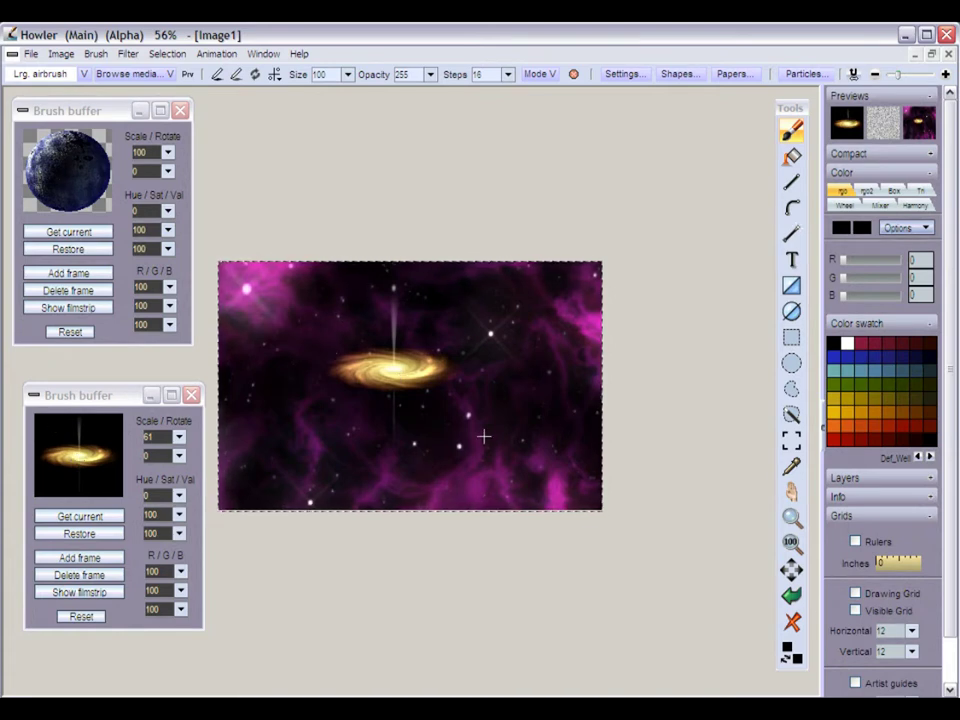
# Set the galaxy buffer's rotation to 34 and try a stamp over the upper-right area of the nebula
pyautogui.click(179, 456)
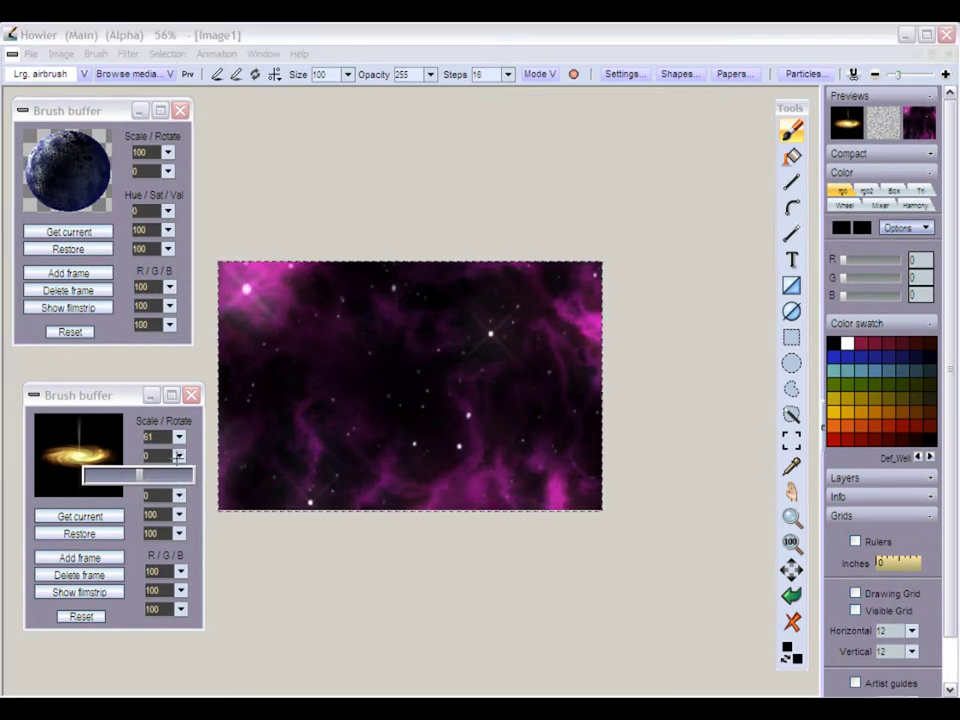
pyautogui.moveTo(139, 474); pyautogui.dragTo(148, 474)
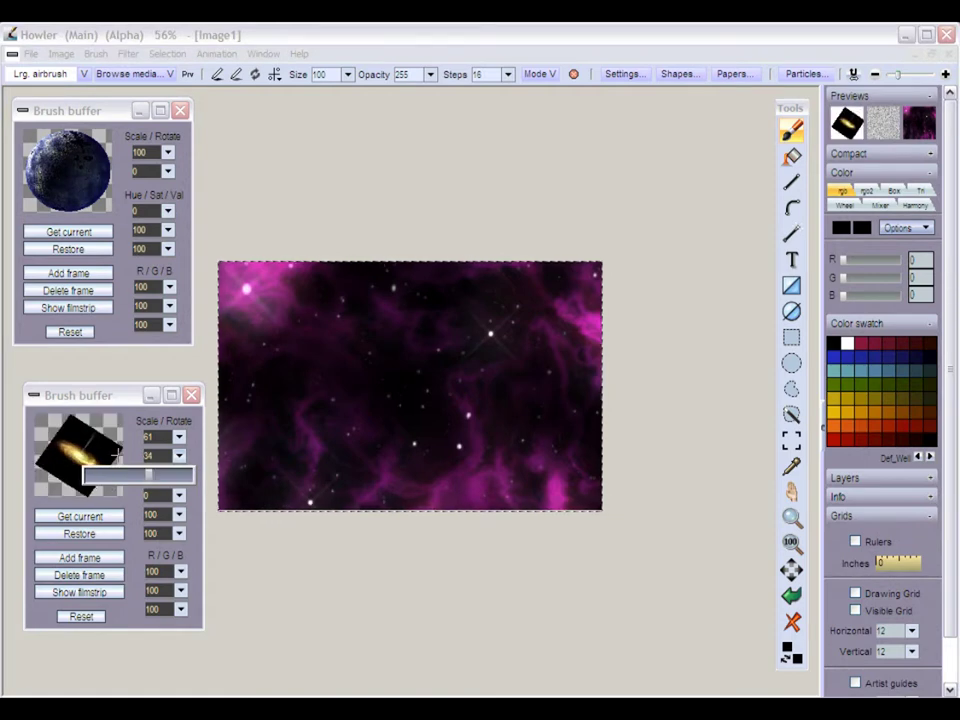
pyautogui.click(508, 332)
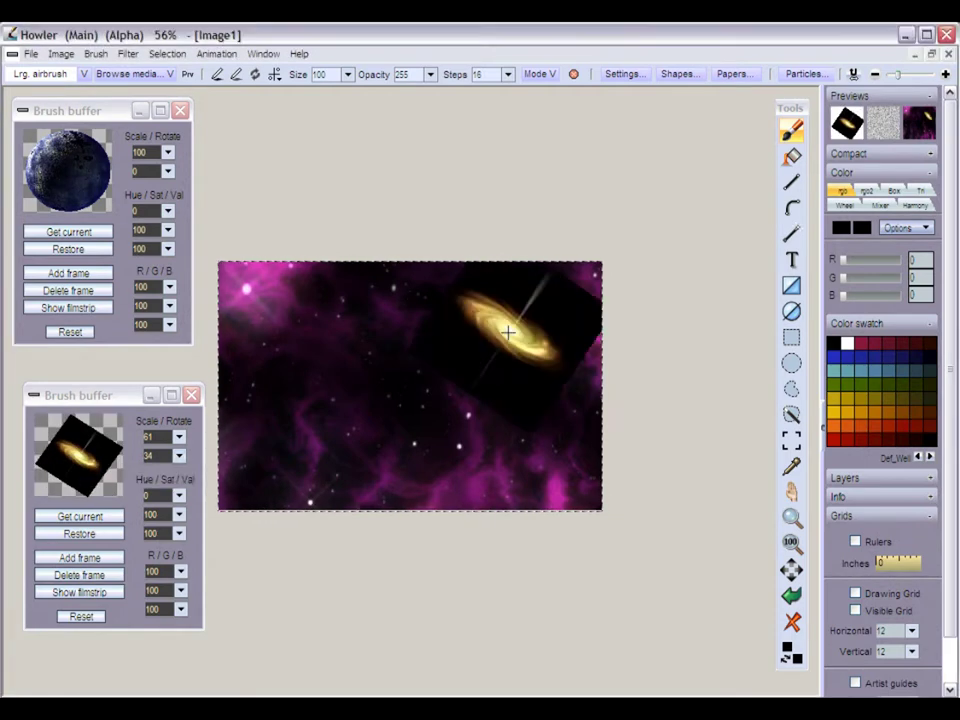
# Set the brush mode to Additive, try the rotated galaxy again near the nebula's upper-right corner, and undo the stamps
pyautogui.click(545, 74)
pyautogui.click(593, 110)
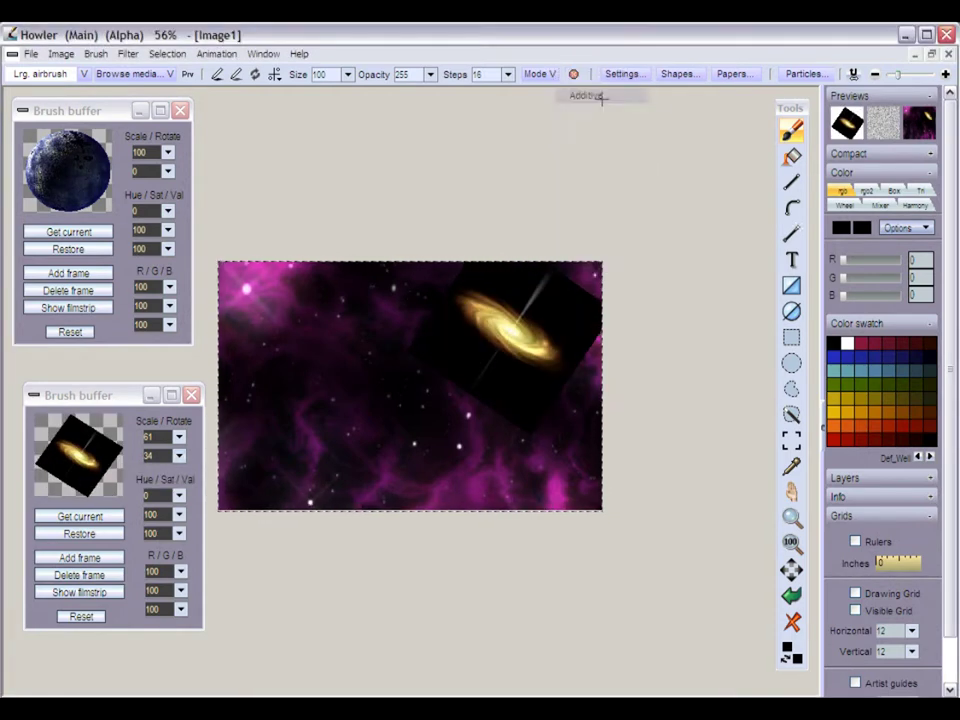
pyautogui.click(521, 339)
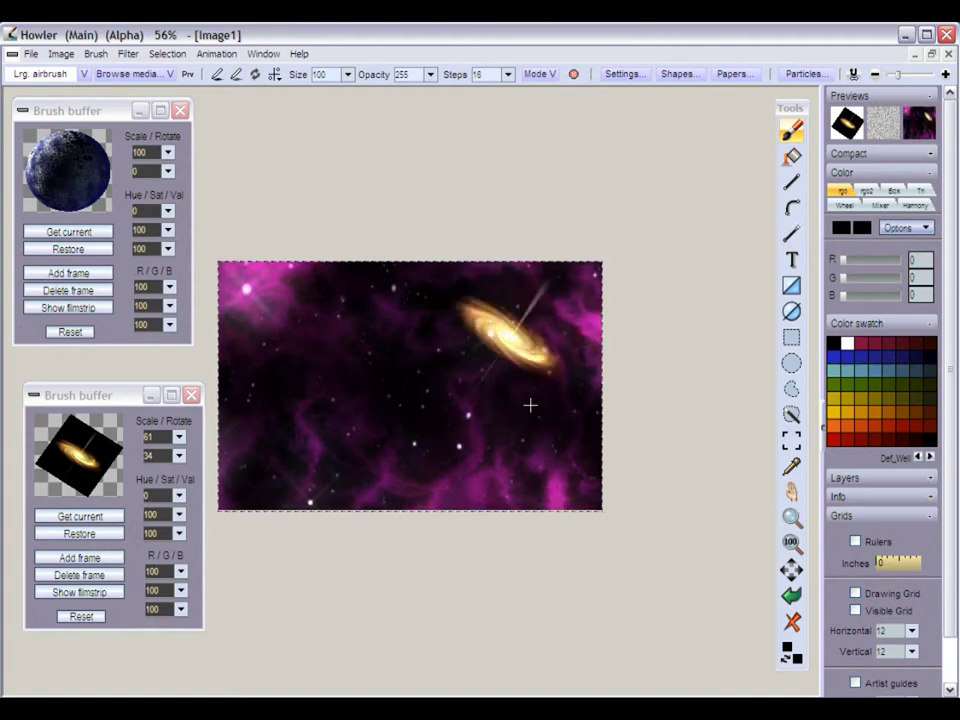
pyautogui.hotkey('ctrl', 'z')
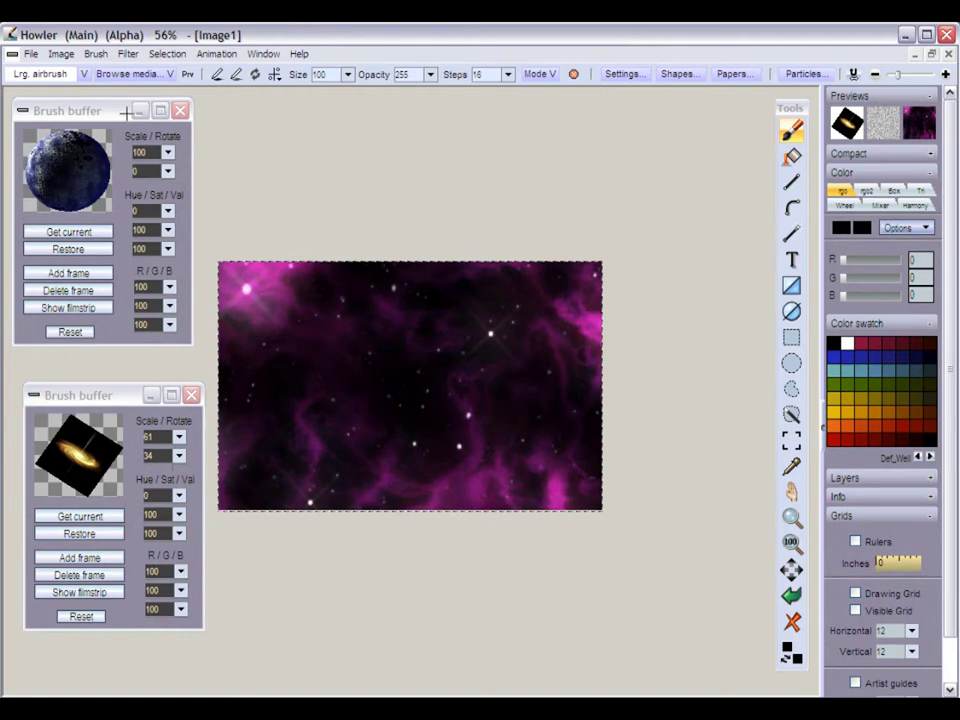
# Resample the galaxy brush to 195 by 195 with proportions constrained and stamp it near the right edge of the nebula
pyautogui.click(128, 54)
pyautogui.moveTo(96, 54)
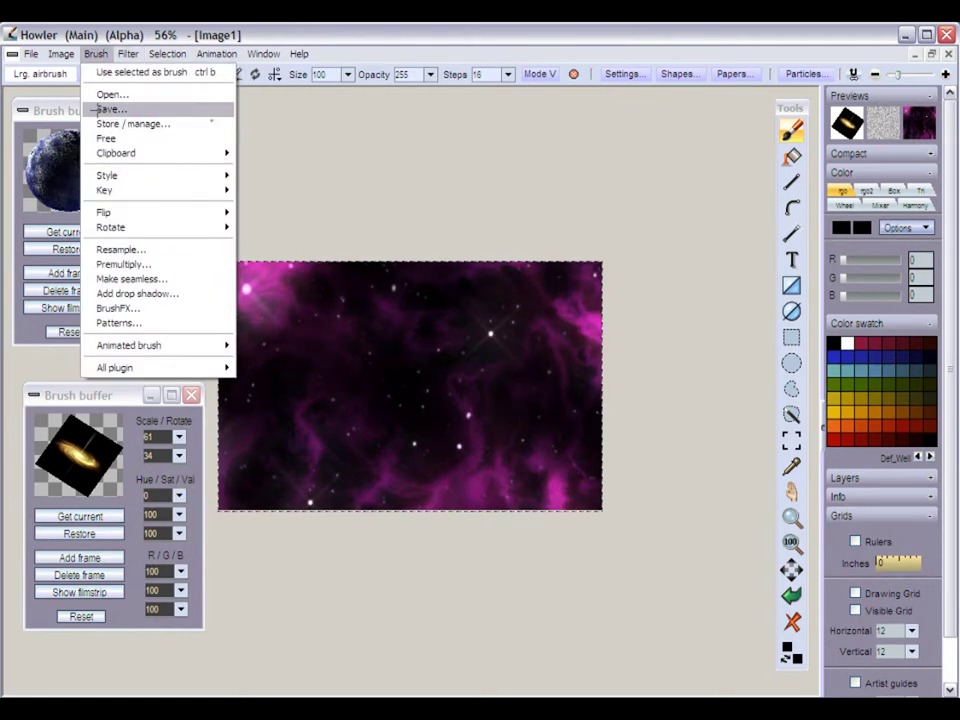
pyautogui.click(115, 249)
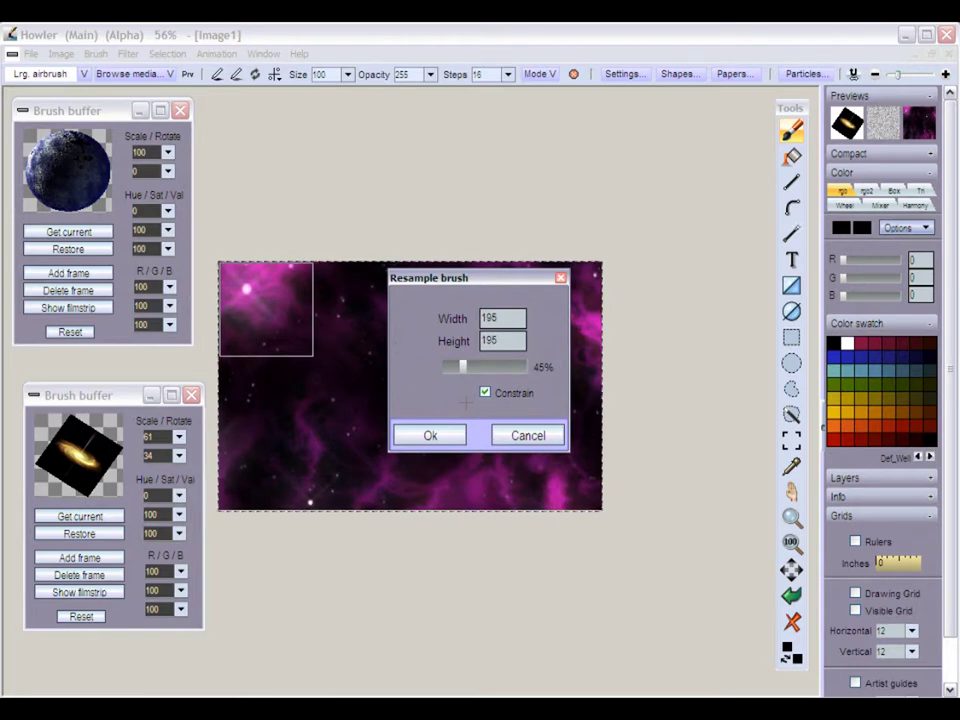
pyautogui.click(431, 435)
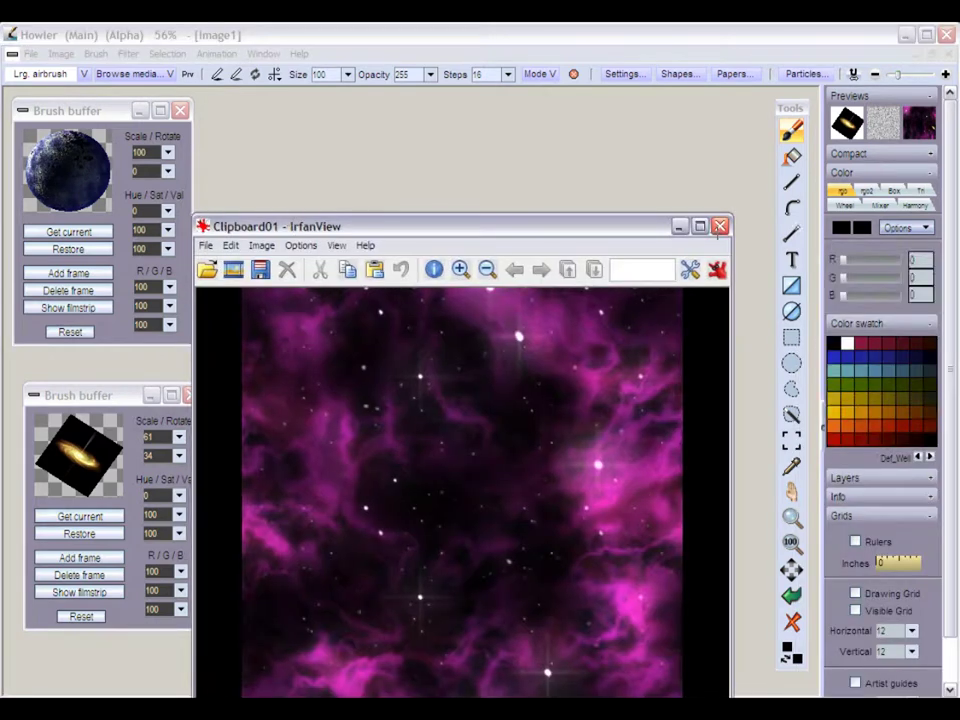
# Close the nebula image in IrfanView, bring up the tan planet image there, and return to Howler
pyautogui.click(719, 226)
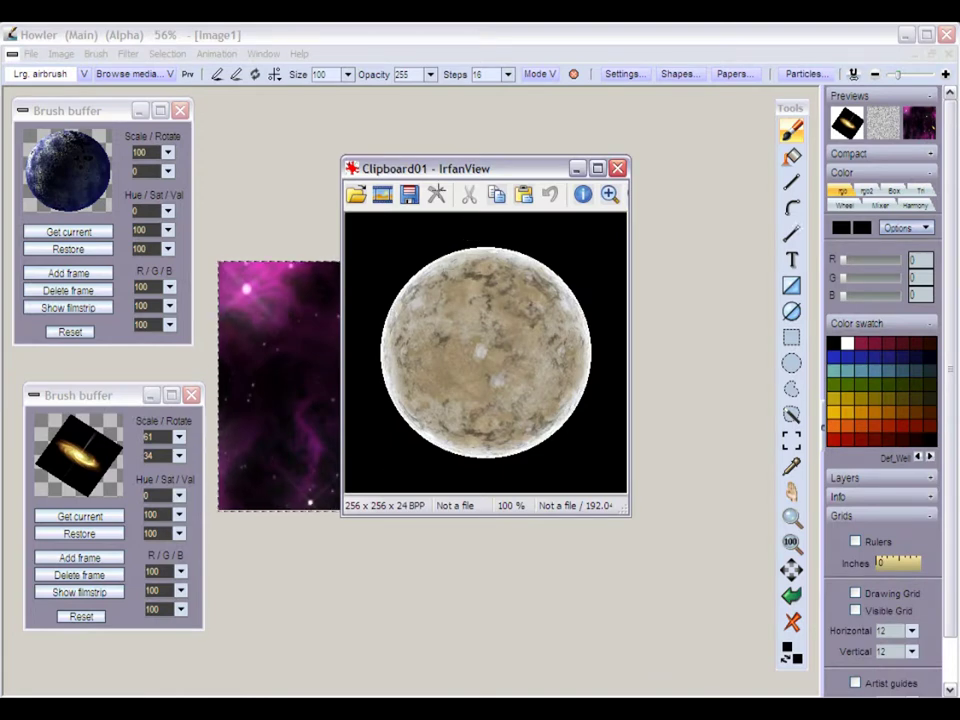
pyautogui.moveTo(434, 167); pyautogui.dragTo(524, 145)
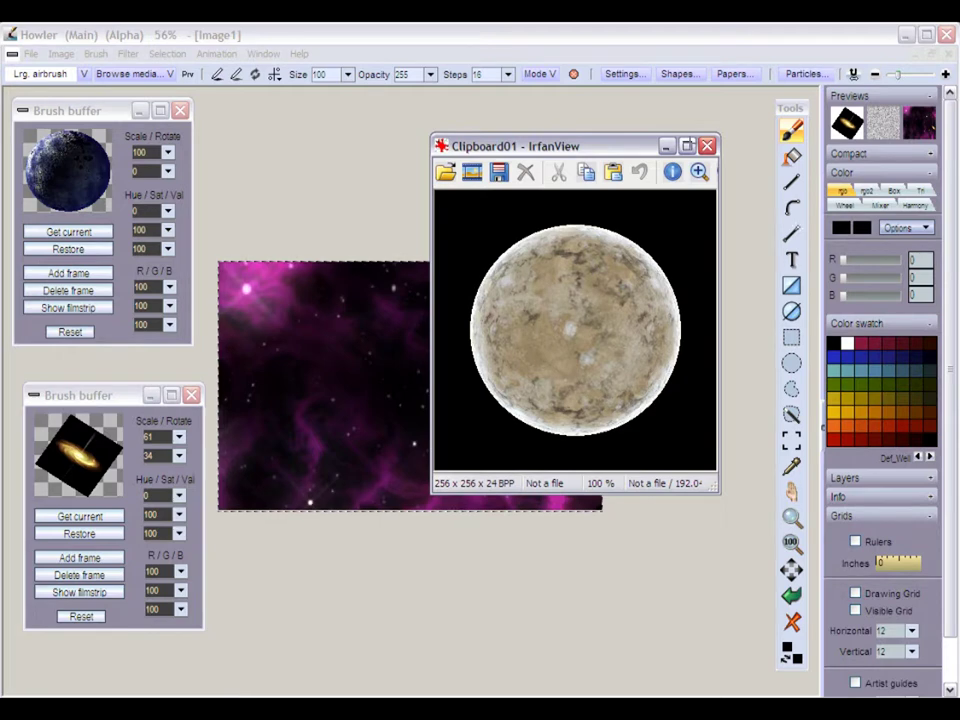
pyautogui.click(523, 110)
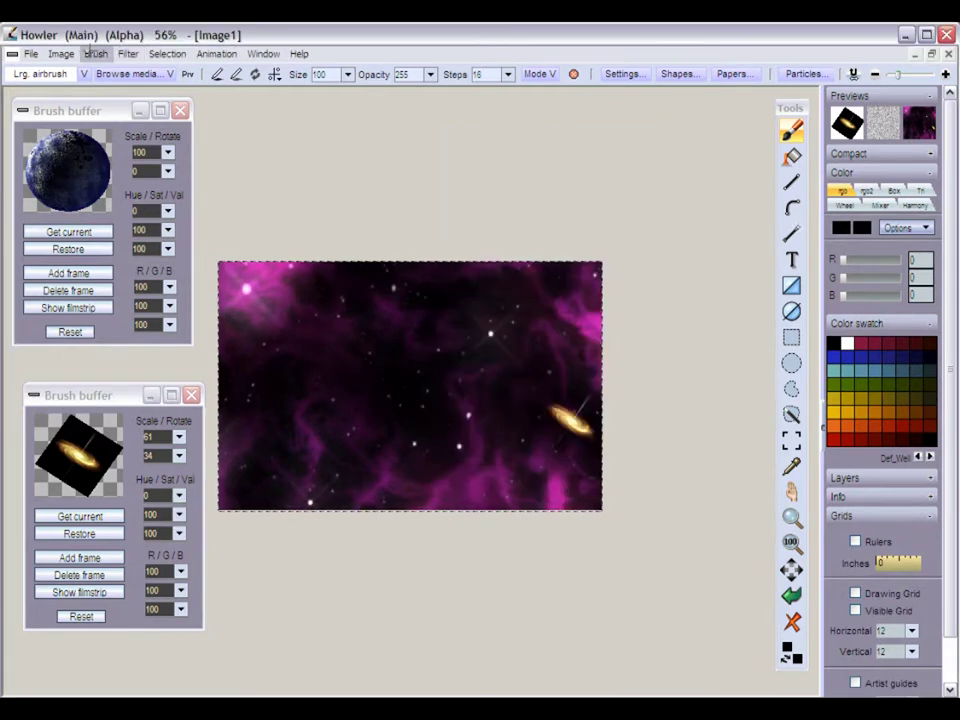
# Paste the tan planet from the clipboard as the current brush, try stamping it over the nebula, and undo the stamp
pyautogui.click(86, 53)
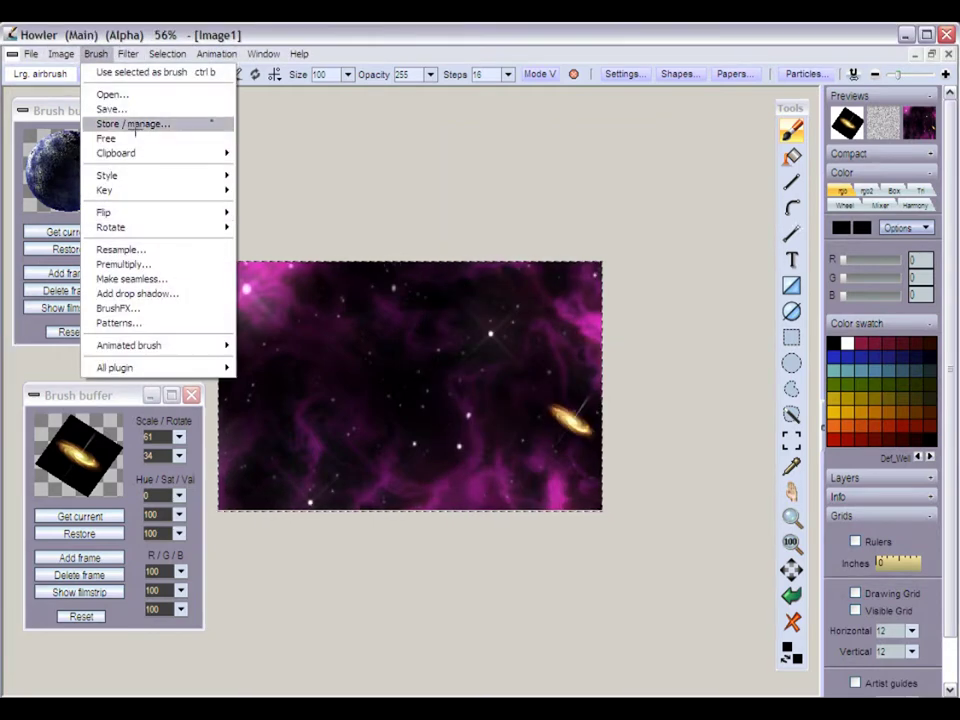
pyautogui.moveTo(130, 153)
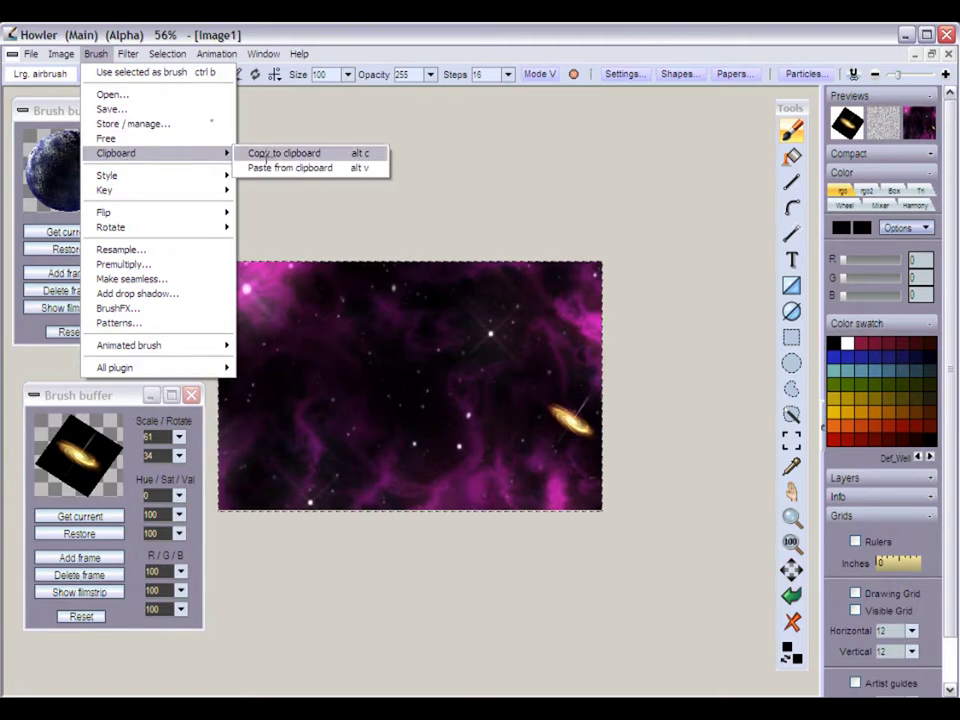
pyautogui.click(290, 167)
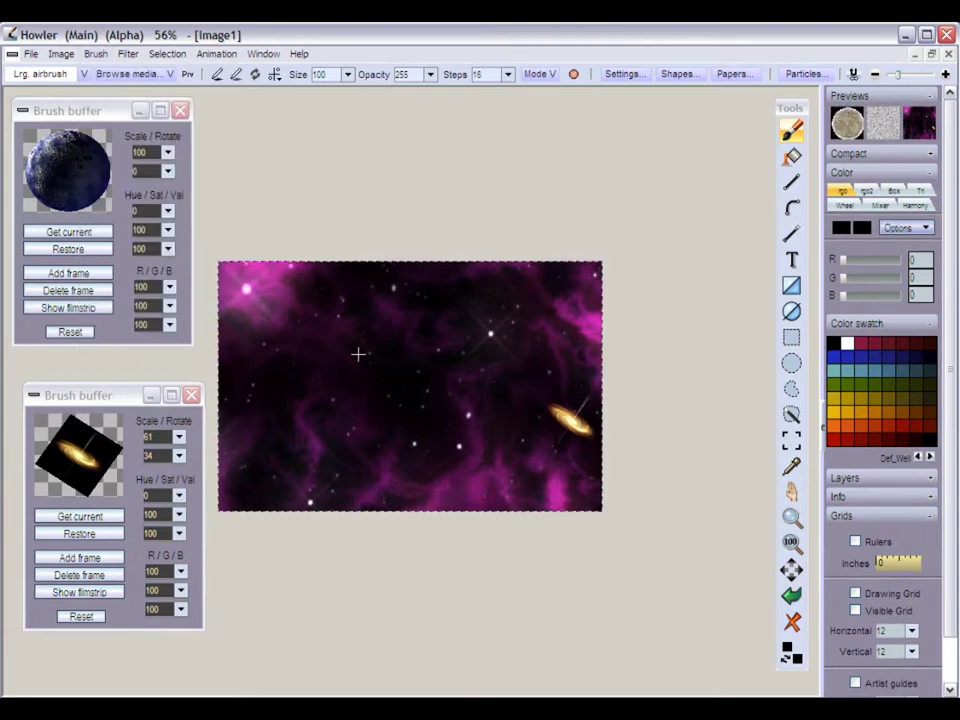
pyautogui.click(409, 389)
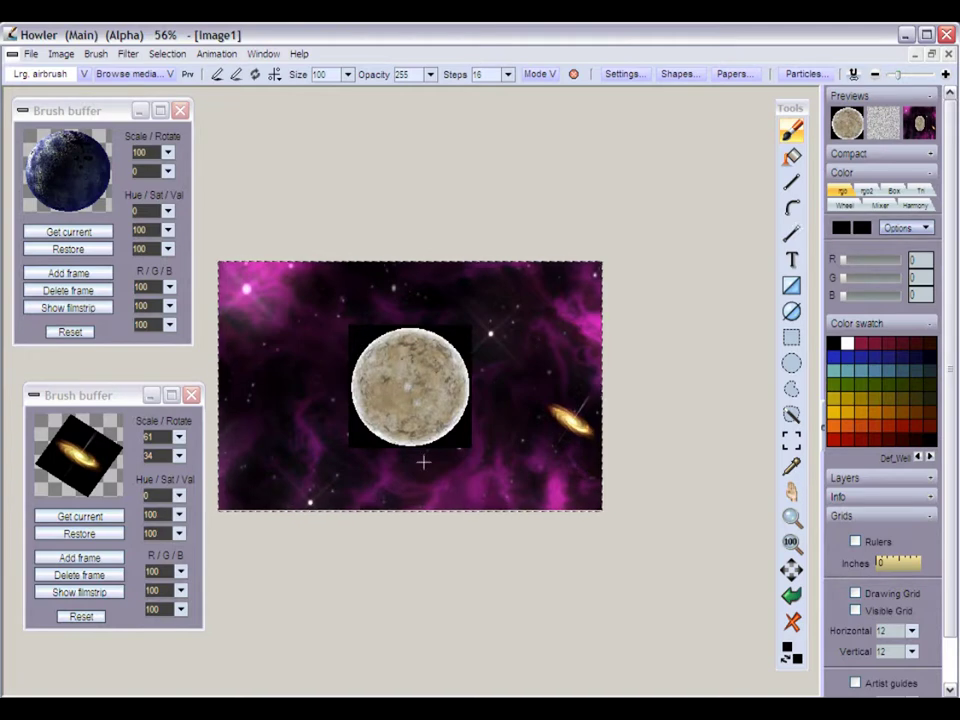
pyautogui.hotkey('ctrl', 'z')
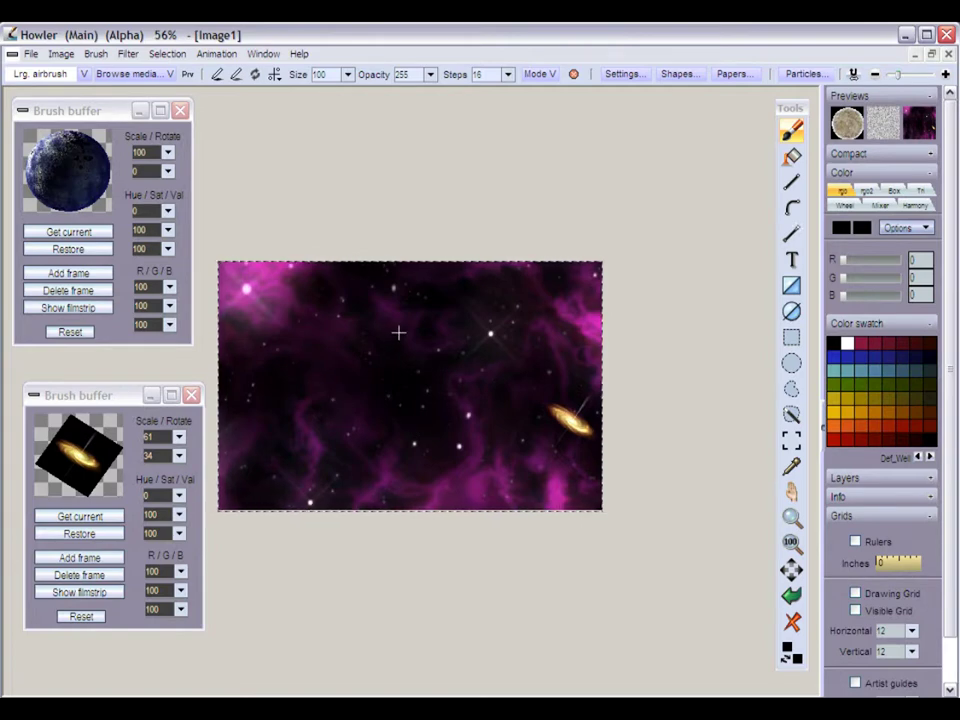
# Switch to the swap image, clear it to black, and stamp the tan planet near its middle
pyautogui.press('j')
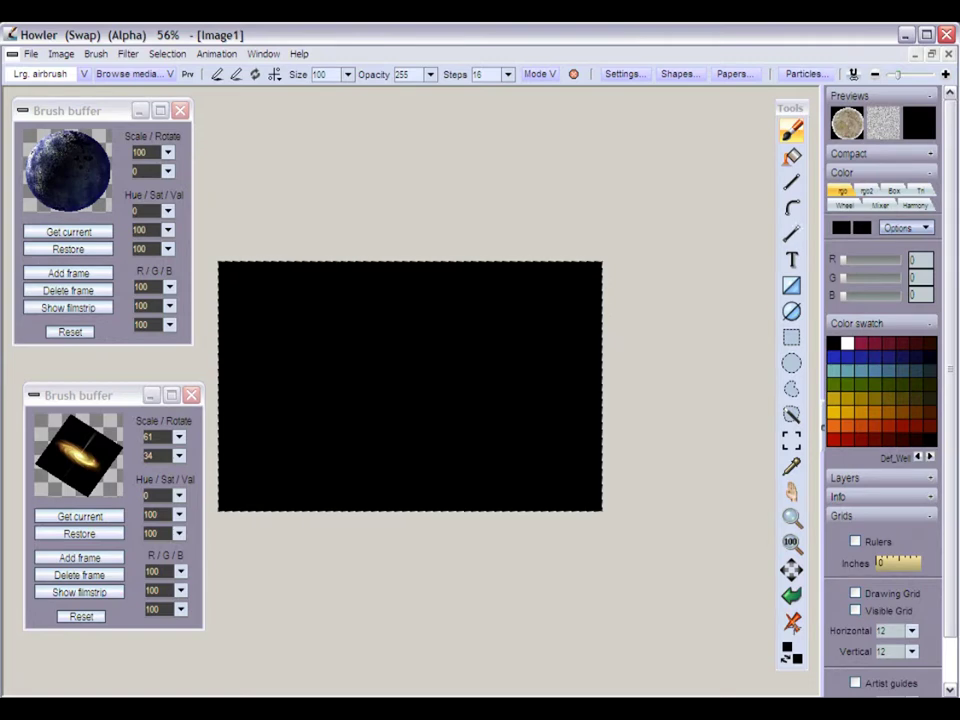
pyautogui.click(793, 621)
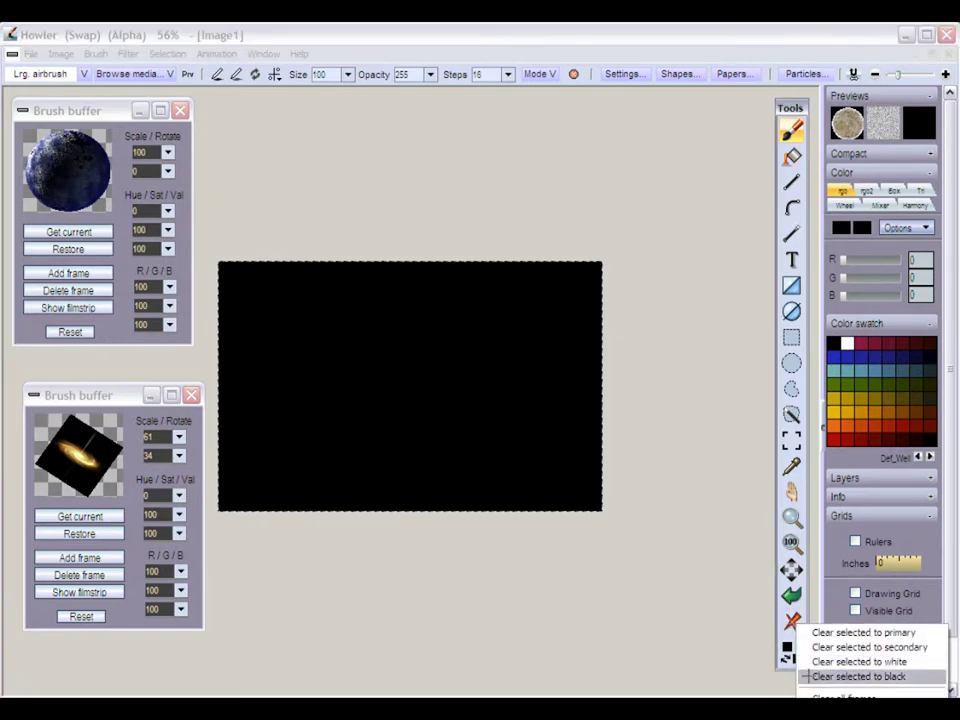
pyautogui.click(852, 675)
pyautogui.click(400, 377)
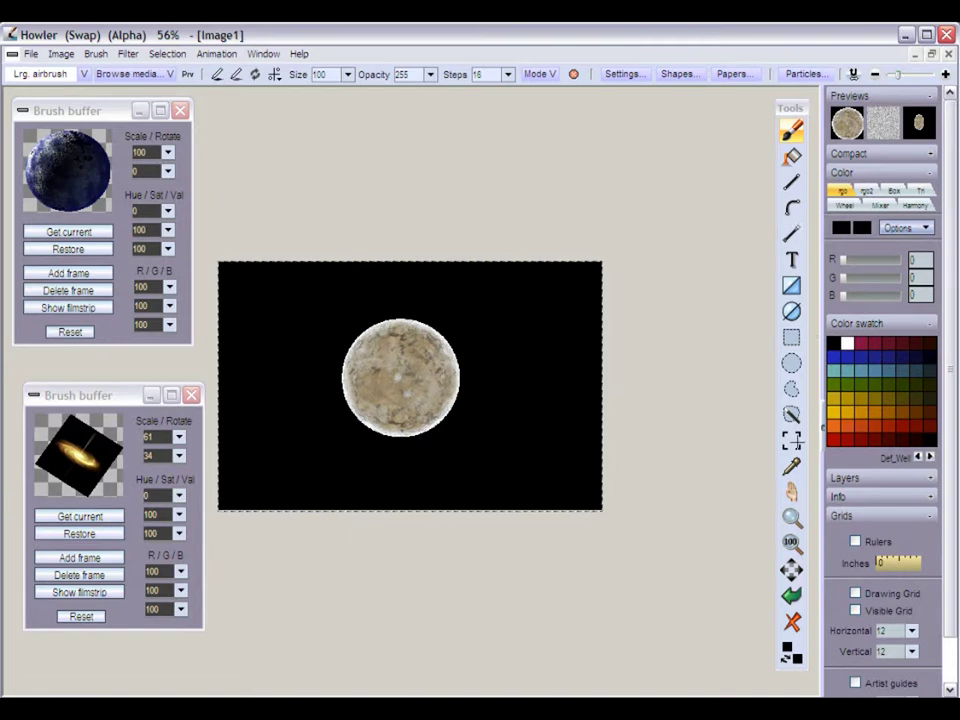
# Isolate the tan planet by selecting the black background and inverting the selection, and pick the planet up as a custom brush
pyautogui.press('f')
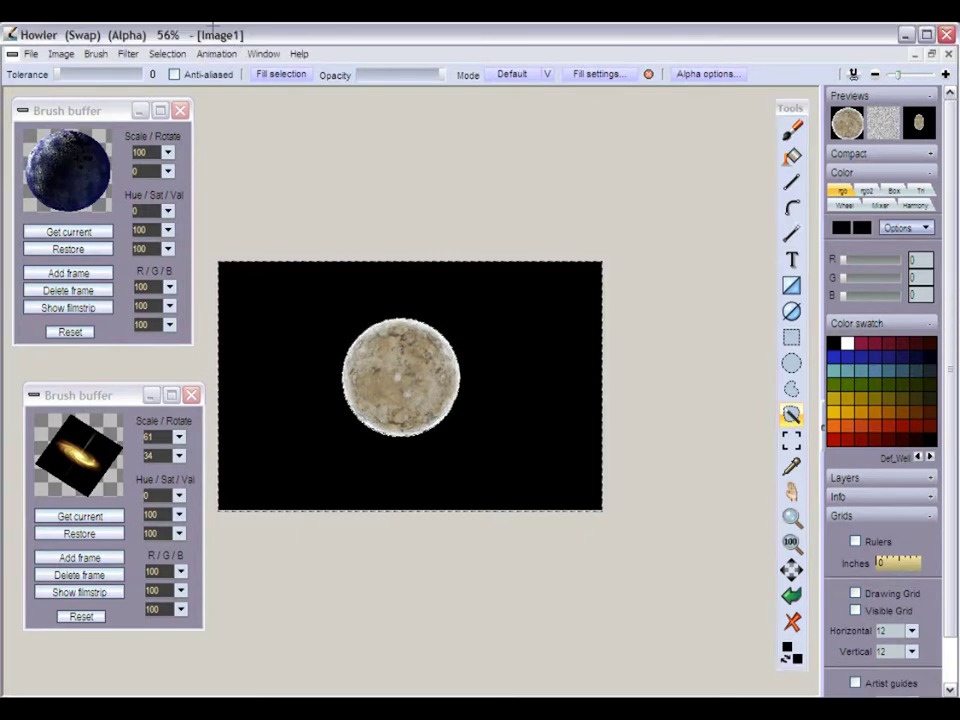
pyautogui.click(167, 53)
pyautogui.click(185, 145)
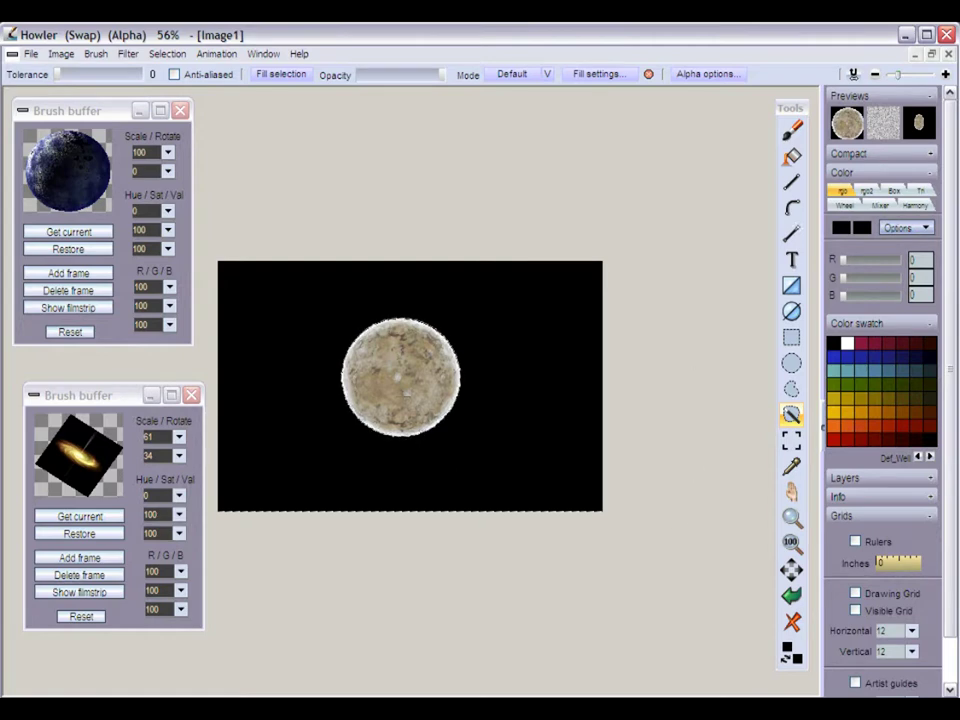
pyautogui.press('s')
pyautogui.moveTo(334, 308)
pyautogui.mouseDown()
pyautogui.moveTo(461, 461)
pyautogui.moveTo(467, 447)
pyautogui.mouseUp()
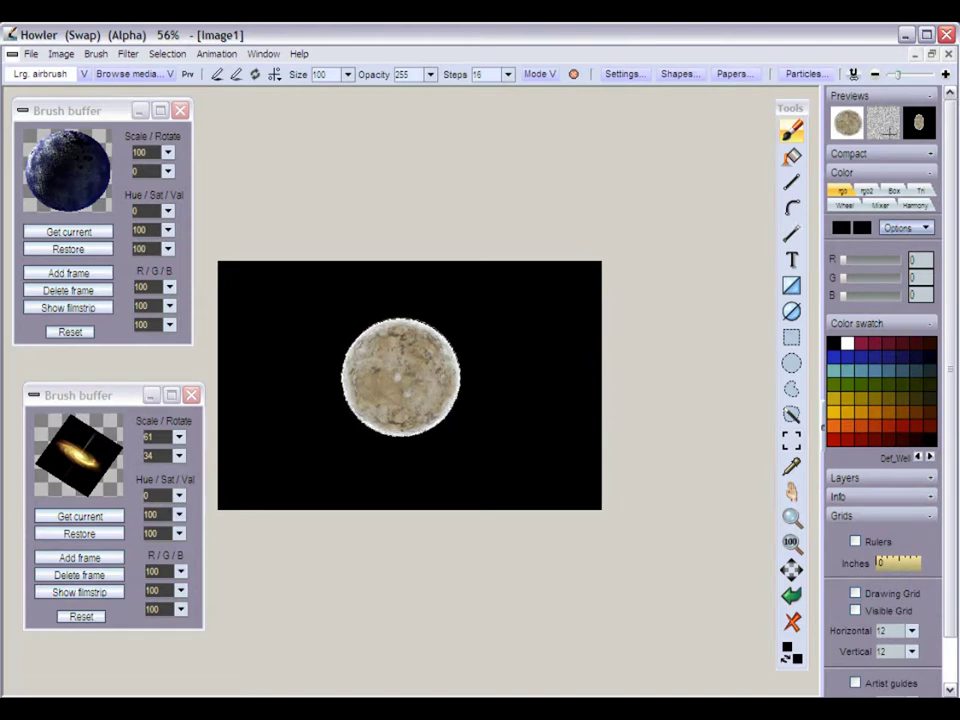
# Store the cut-out tan planet brush in its own brush buffer and move that buffer clear of the image
pyautogui.click(100, 54)
pyautogui.click(107, 135)
pyautogui.moveTo(122, 113); pyautogui.dragTo(751, 174)
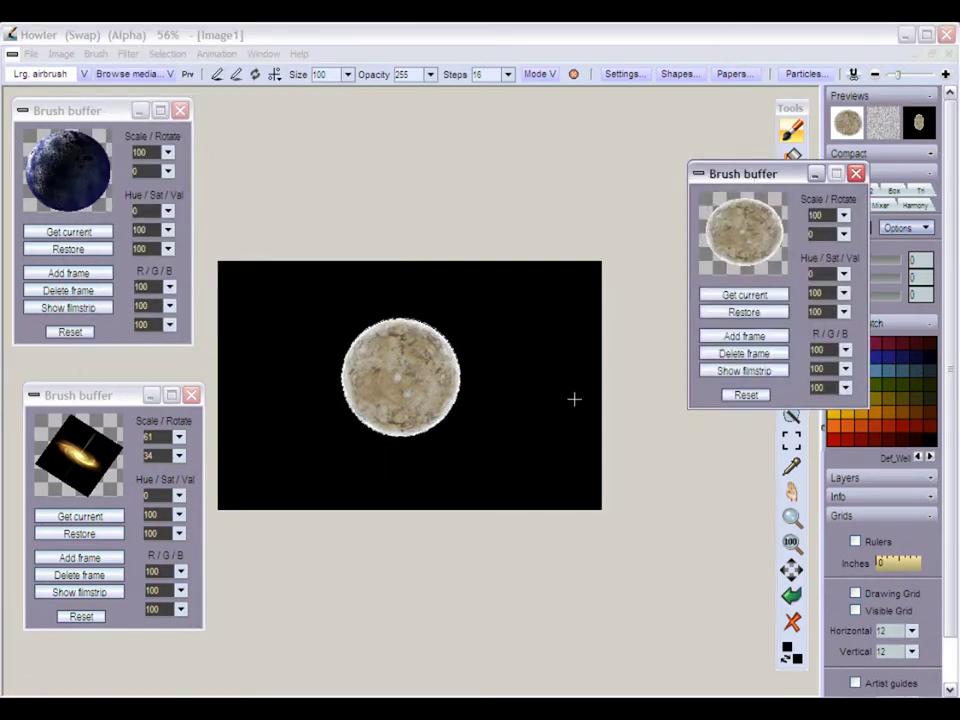
# Swap back to the nebula image and remove the circular selection
pyautogui.click(489, 34)
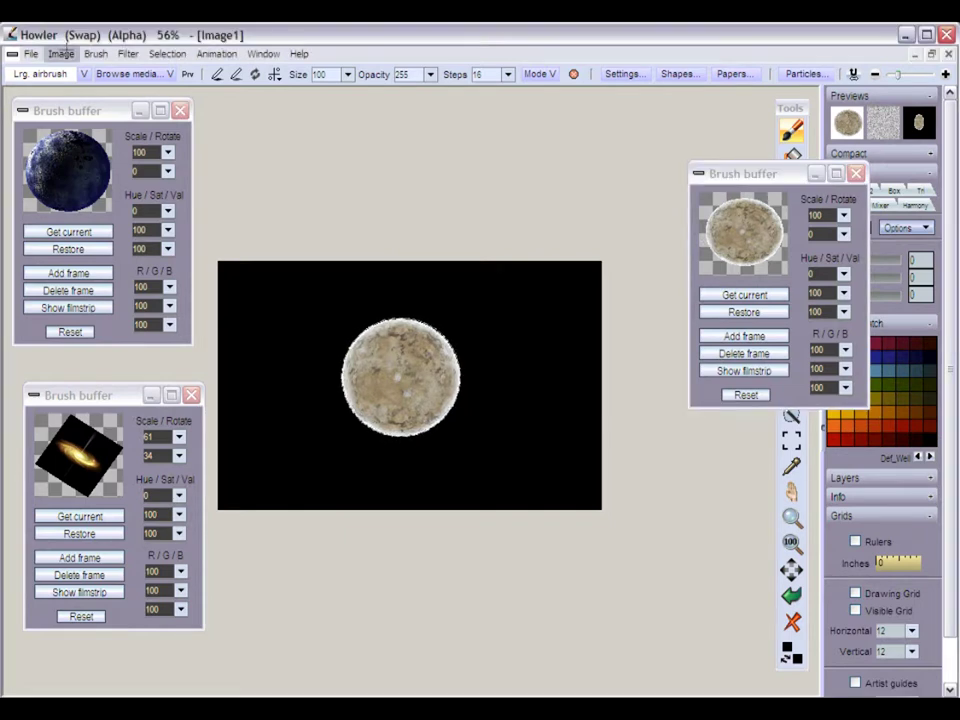
pyautogui.click(61, 53)
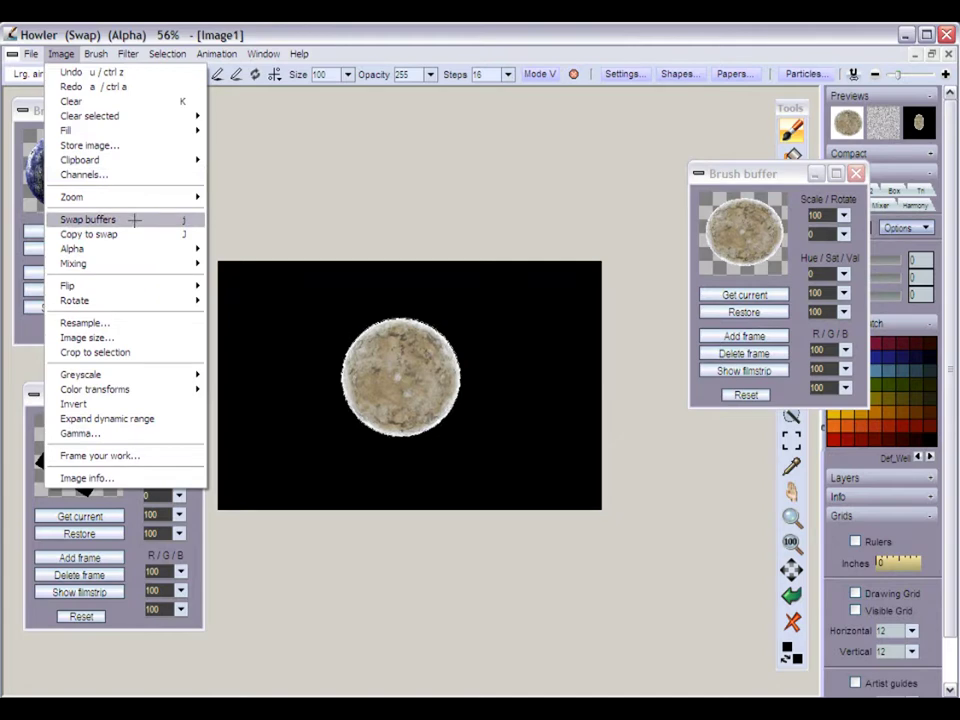
pyautogui.click(146, 219)
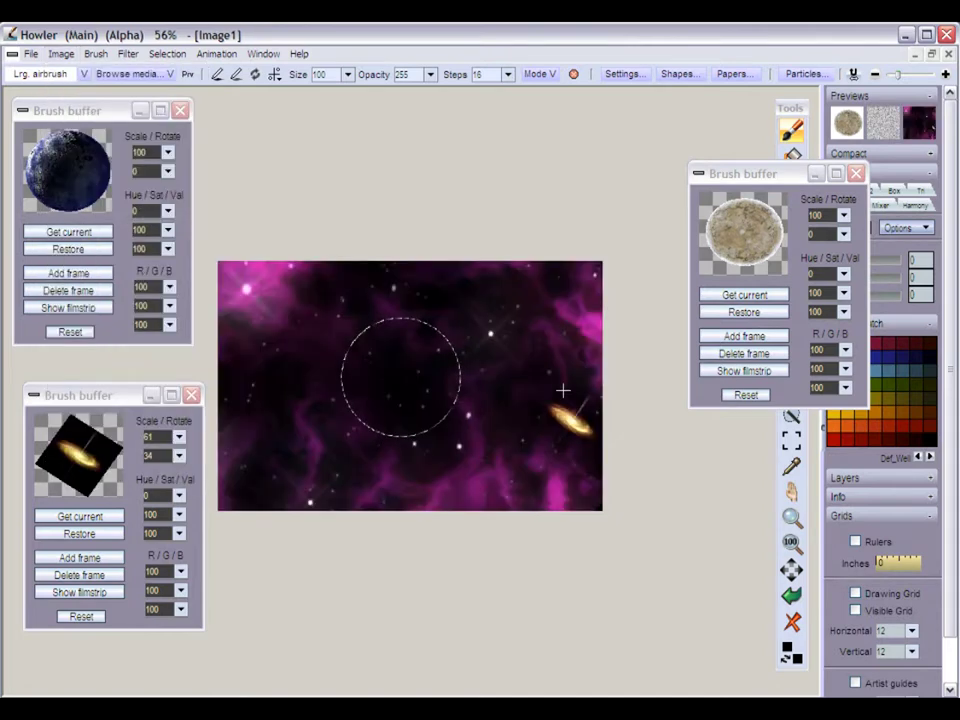
pyautogui.click(167, 53)
pyautogui.click(183, 72)
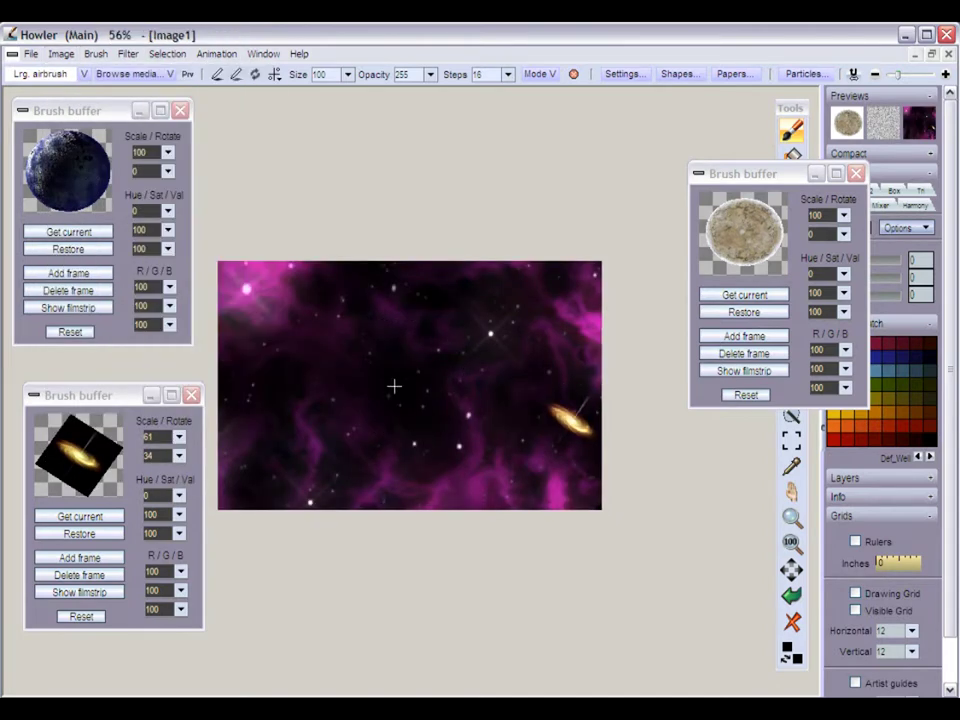
# Try stamping the tan planet over the nebula, undo the stamp and switch to the swap image
pyautogui.click(360, 368)
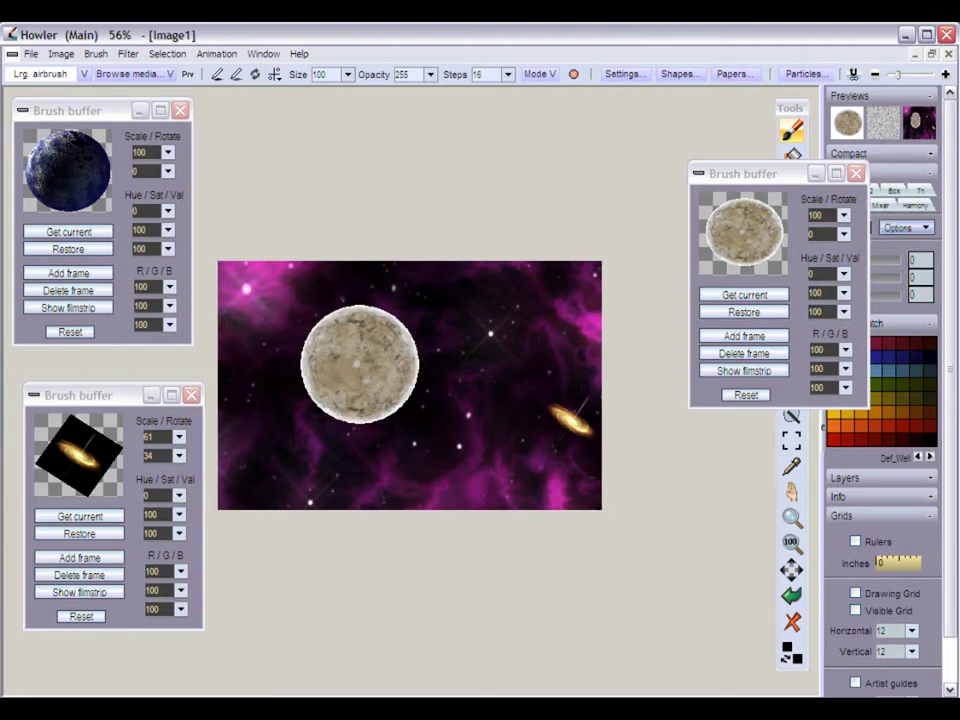
pyautogui.hotkey('ctrl', 'z')
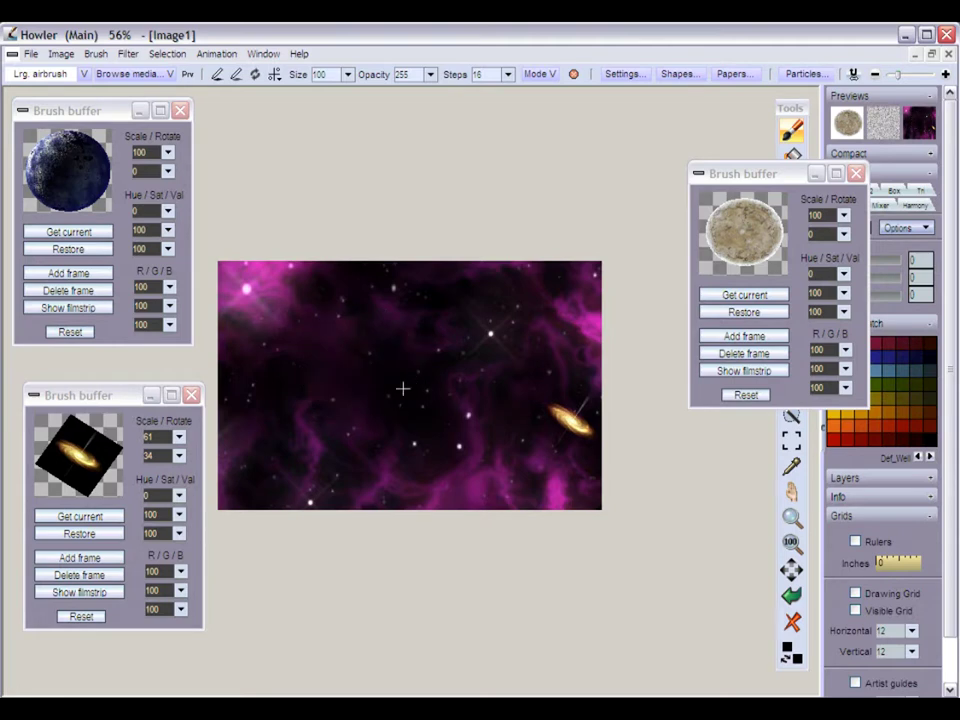
pyautogui.press('w')
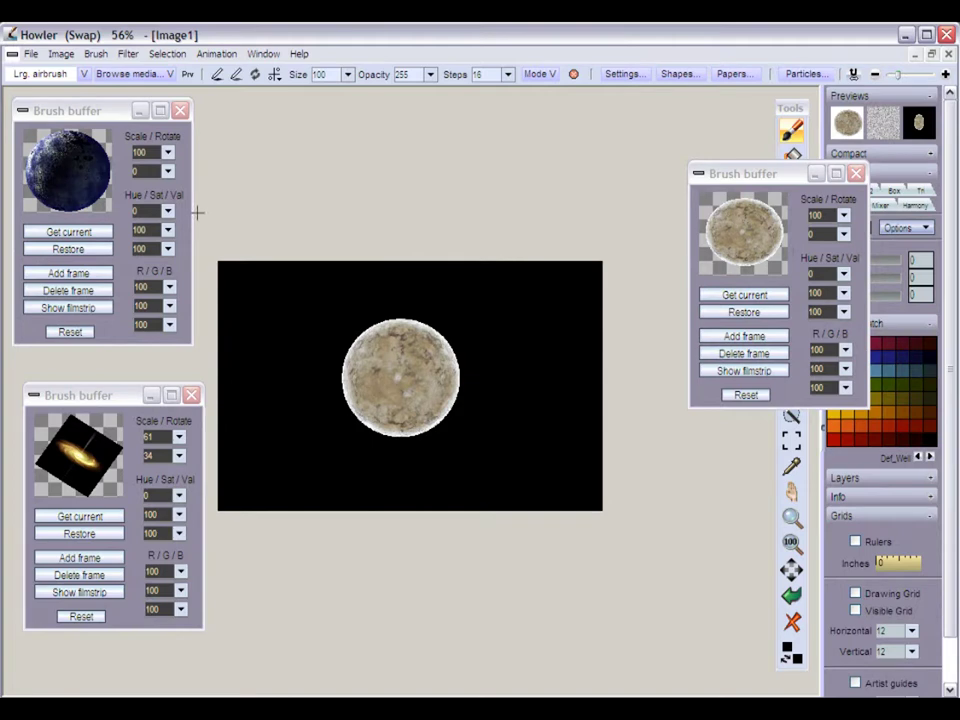
pyautogui.moveTo(760, 173)
pyautogui.mouseDown()
pyautogui.moveTo(664, 141)
pyautogui.moveTo(626, 104)
pyautogui.mouseUp()
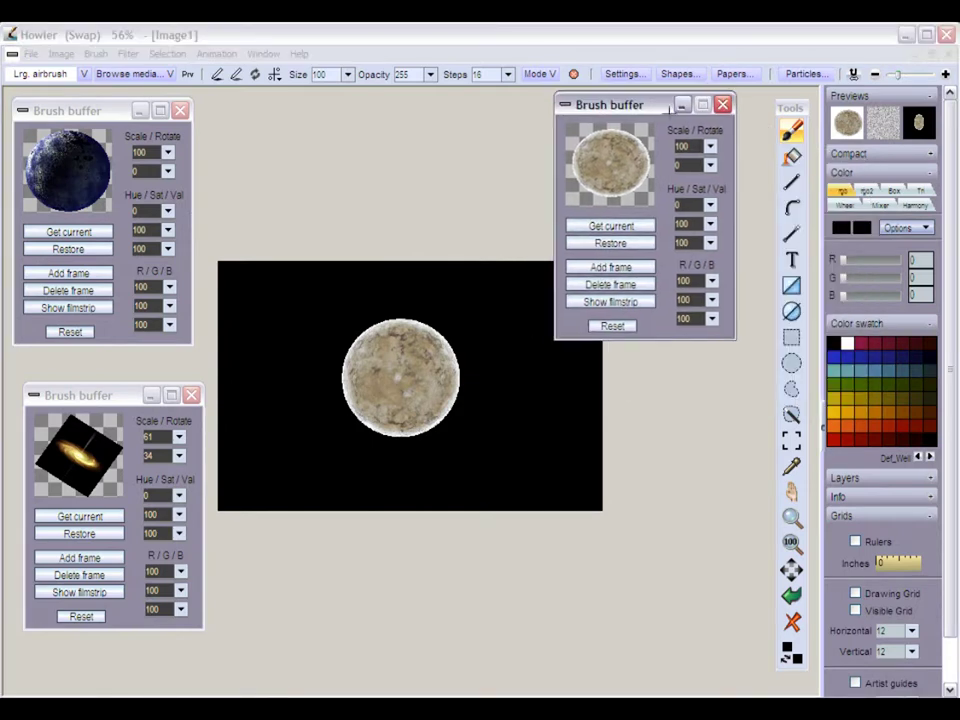
pyautogui.click(791, 181)
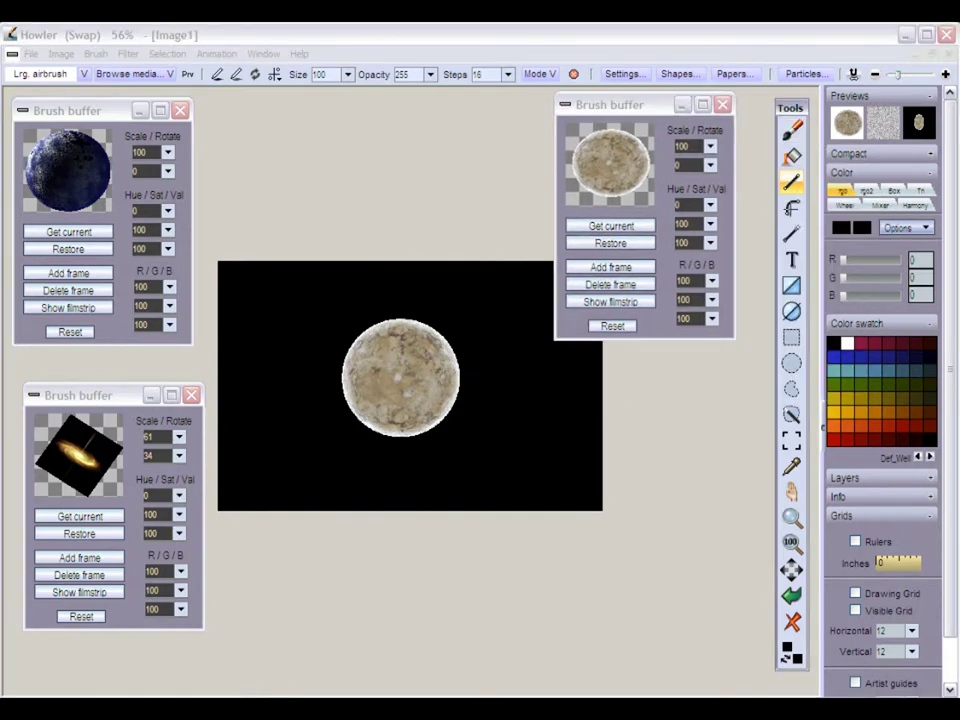
pyautogui.rightClick(791, 232)
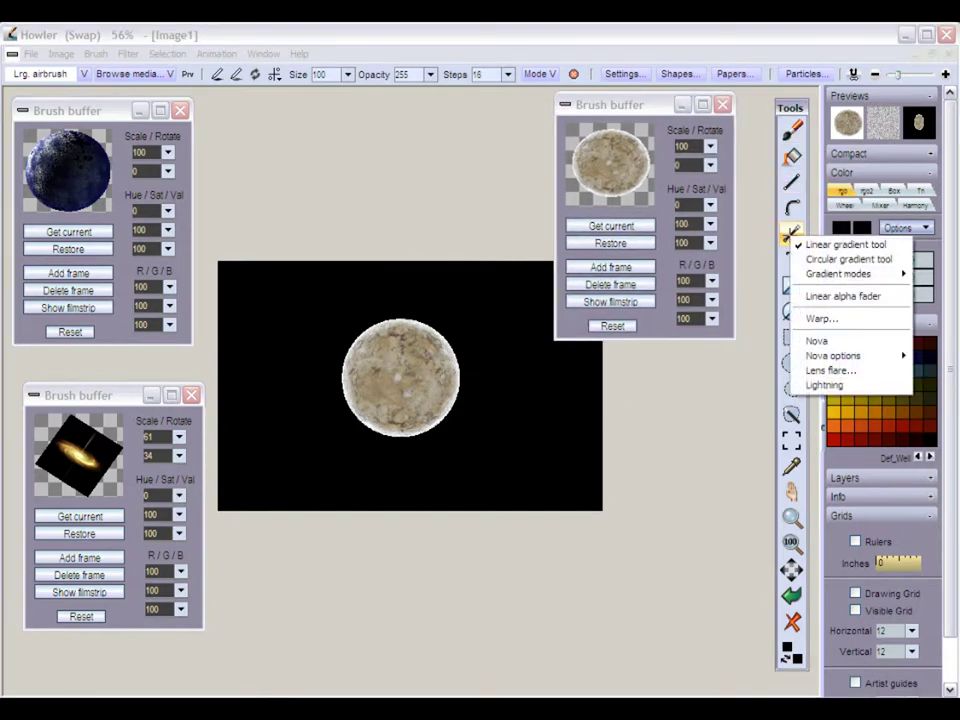
pyautogui.click(842, 245)
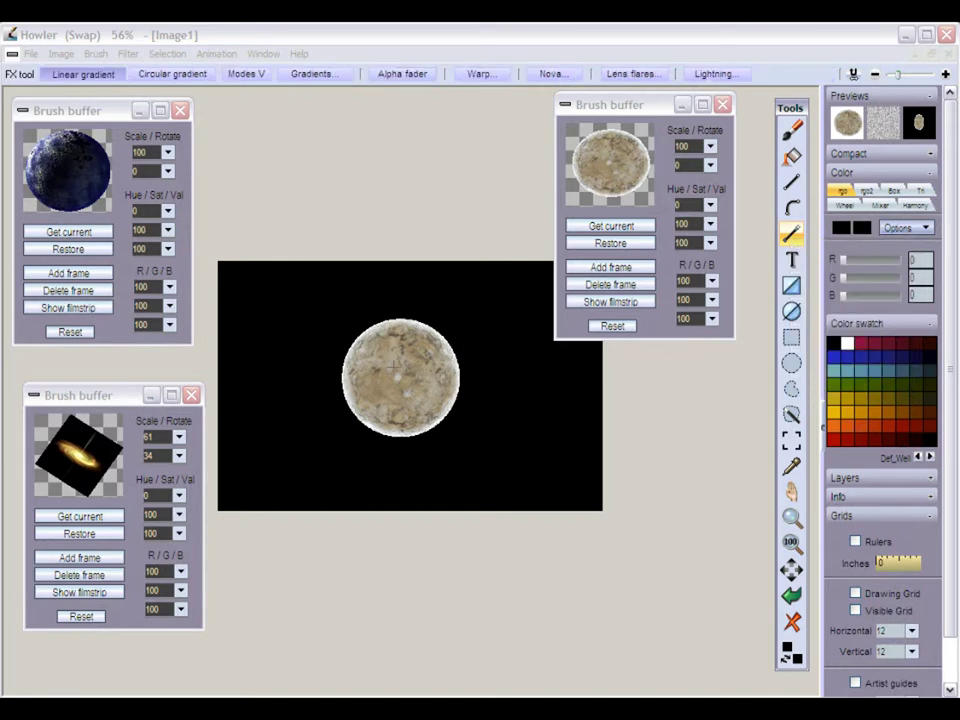
pyautogui.moveTo(395, 366); pyautogui.dragTo(395, 462)
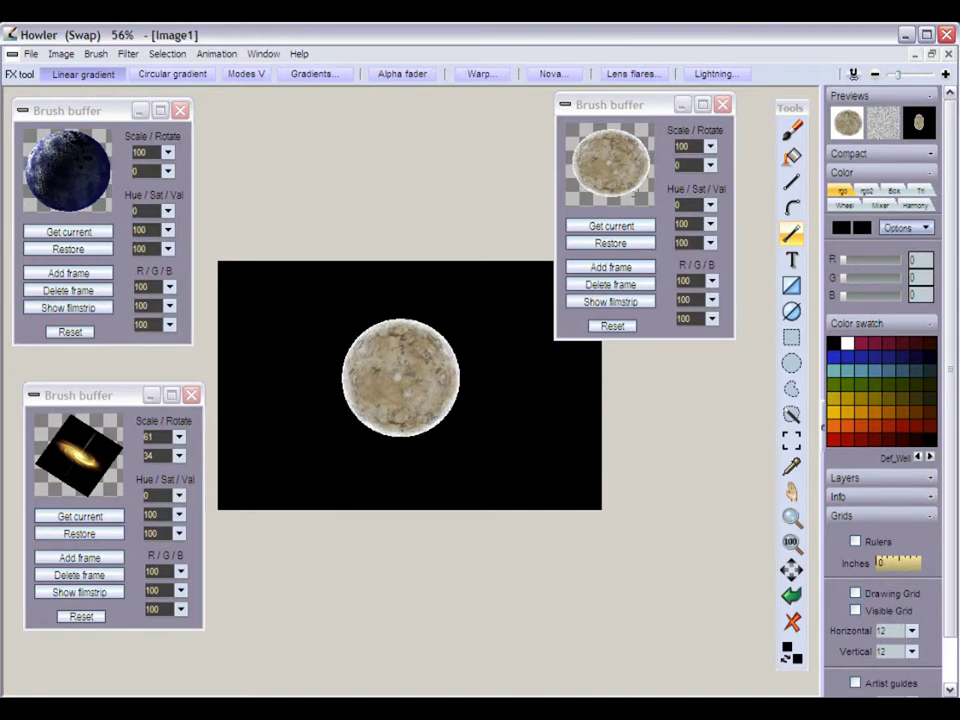
pyautogui.moveTo(641, 104)
pyautogui.mouseDown()
pyautogui.moveTo(679, 118)
pyautogui.moveTo(663, 116)
pyautogui.mouseUp()
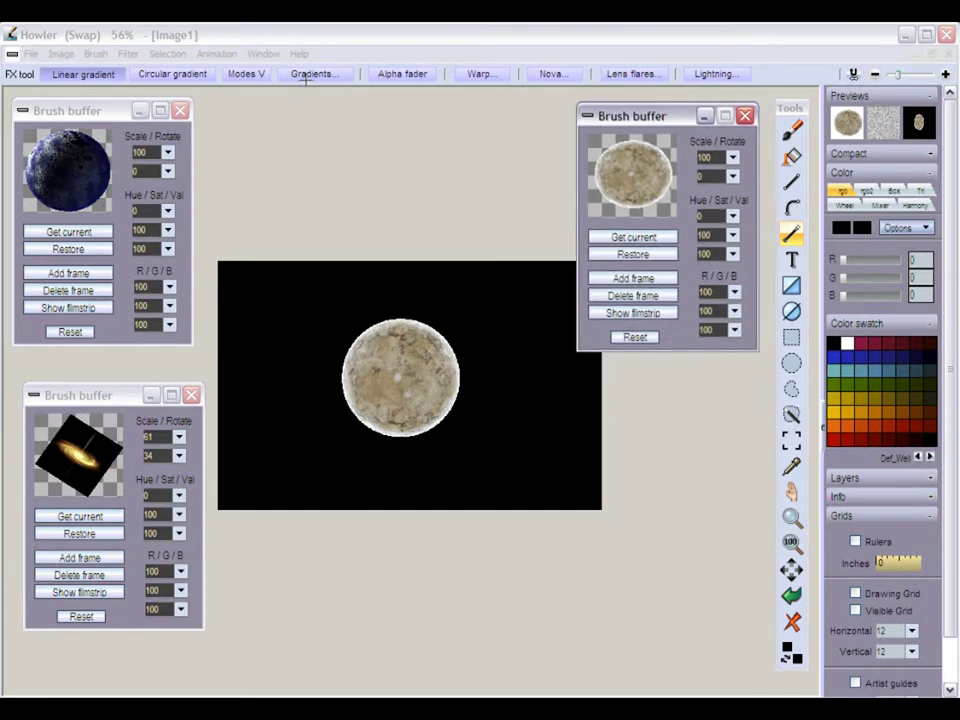
pyautogui.click(343, 149)
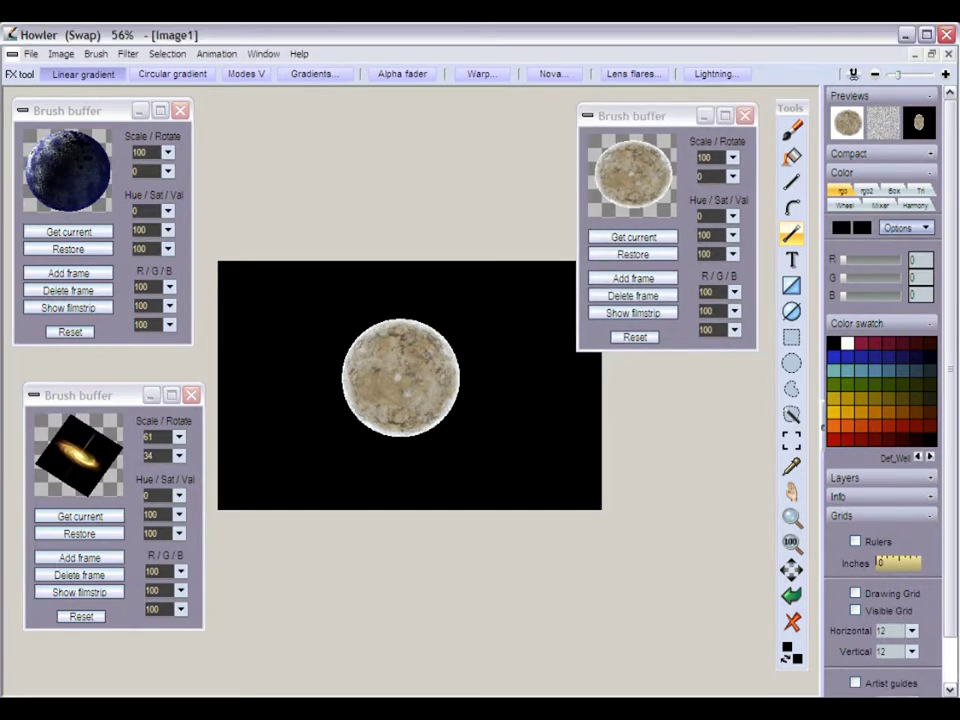
pyautogui.click(315, 73)
pyautogui.click(734, 94)
# Close the tan planet's brush buffer and restore the stored blue planet image onto the swap image
pyautogui.rightClick(438, 436)
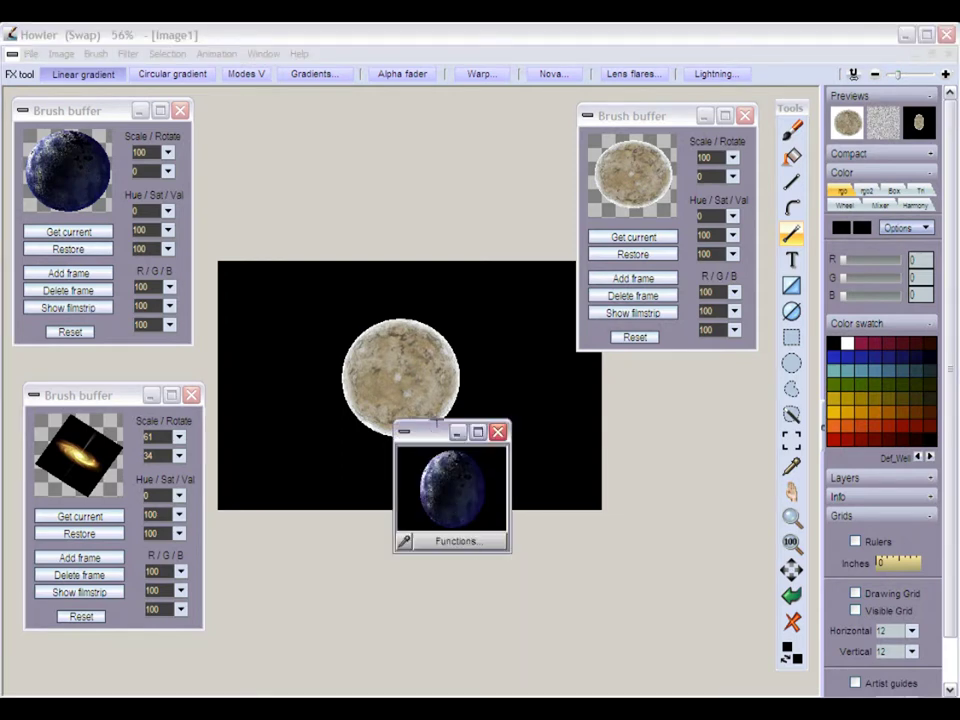
pyautogui.moveTo(427, 433); pyautogui.dragTo(652, 419)
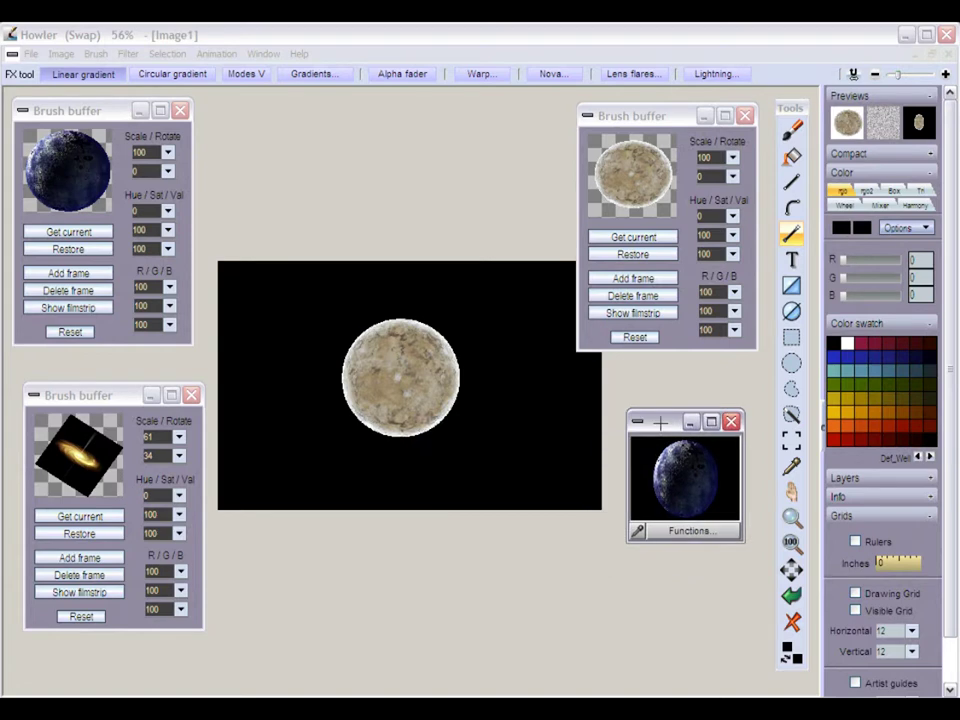
pyautogui.click(744, 116)
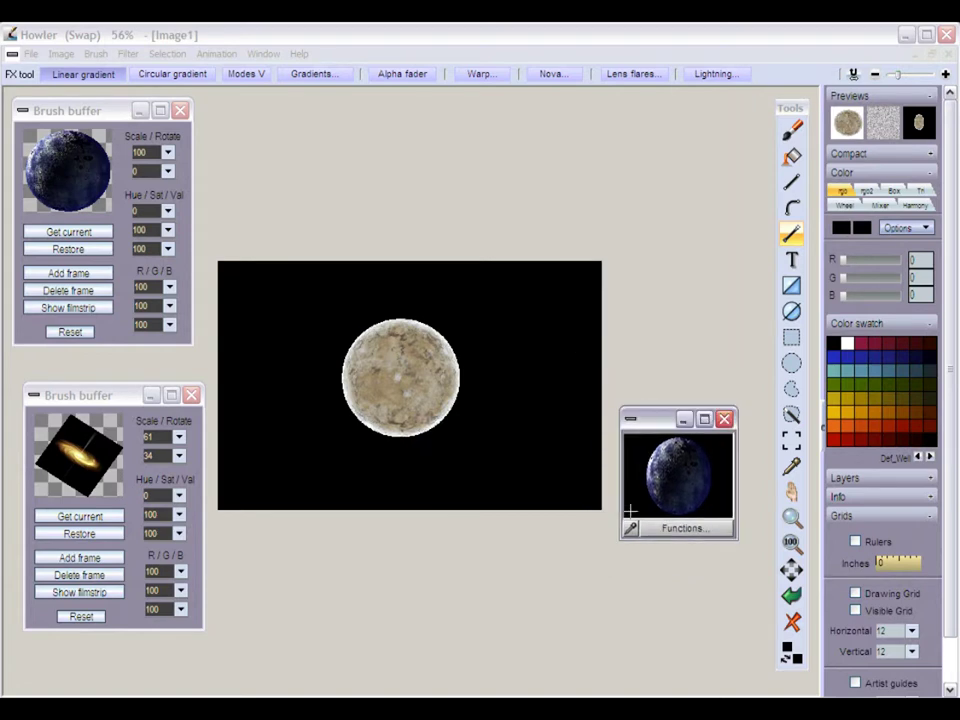
pyautogui.moveTo(683, 474); pyautogui.dragTo(687, 207)
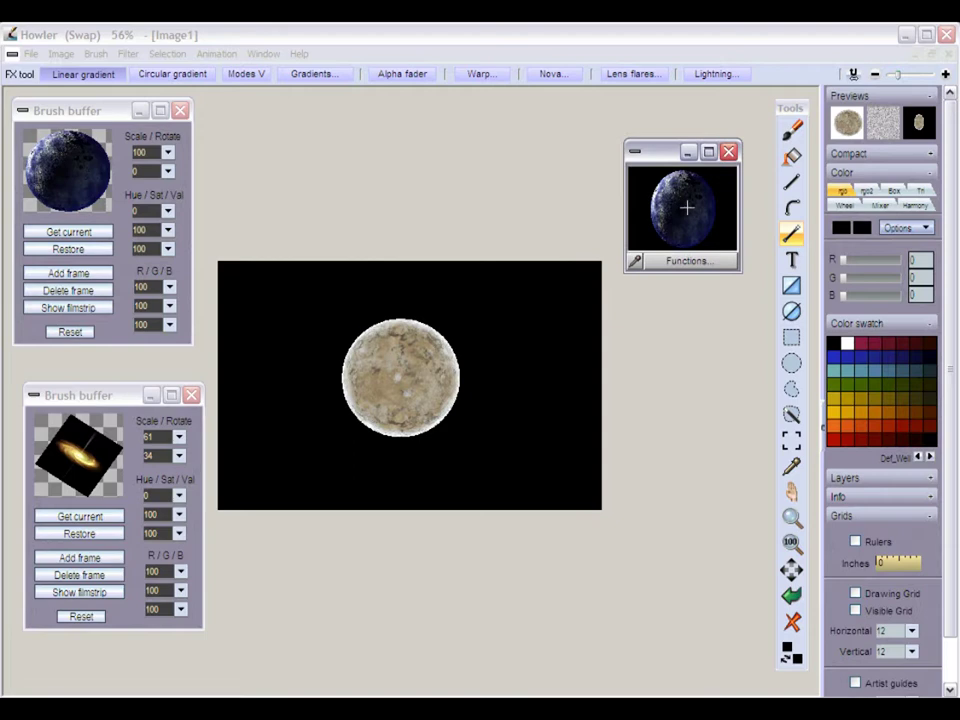
pyautogui.click(686, 214)
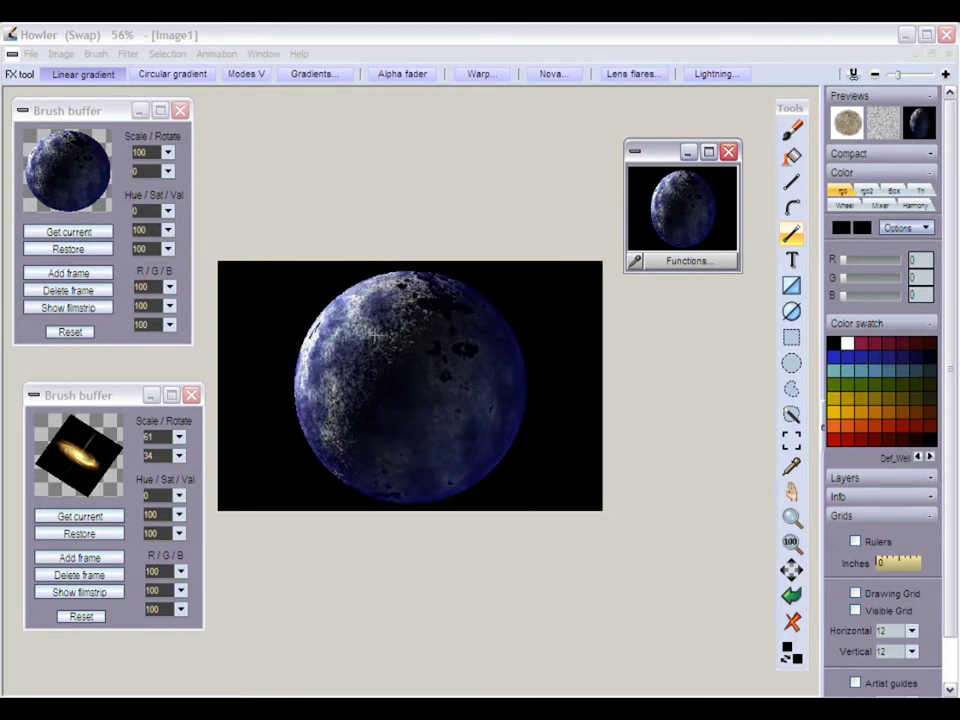
pyautogui.click(688, 151)
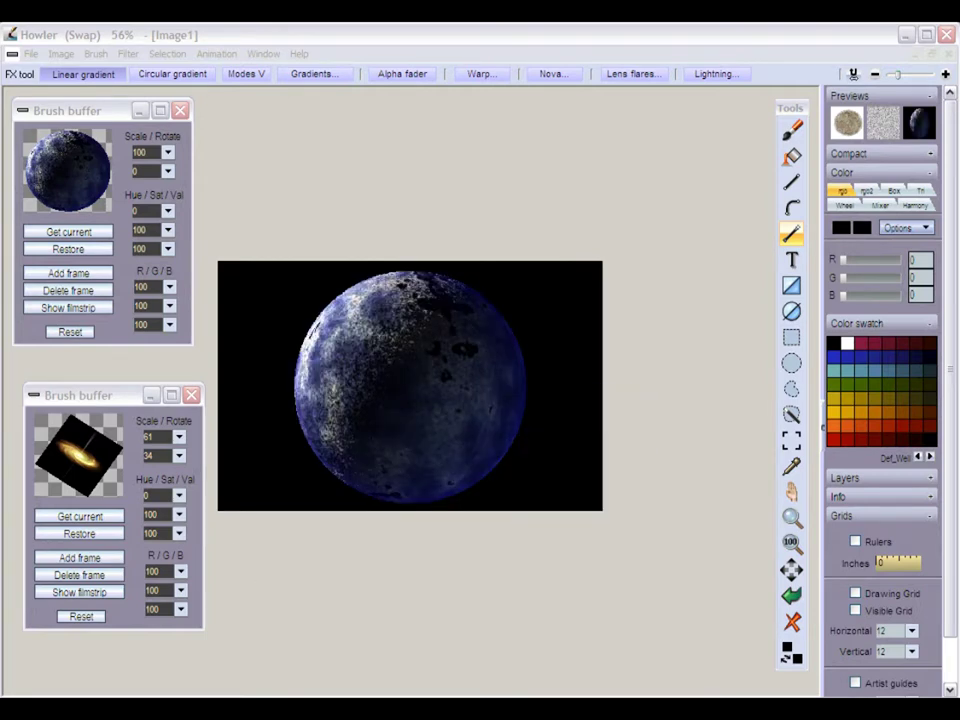
pyautogui.click(380, 40)
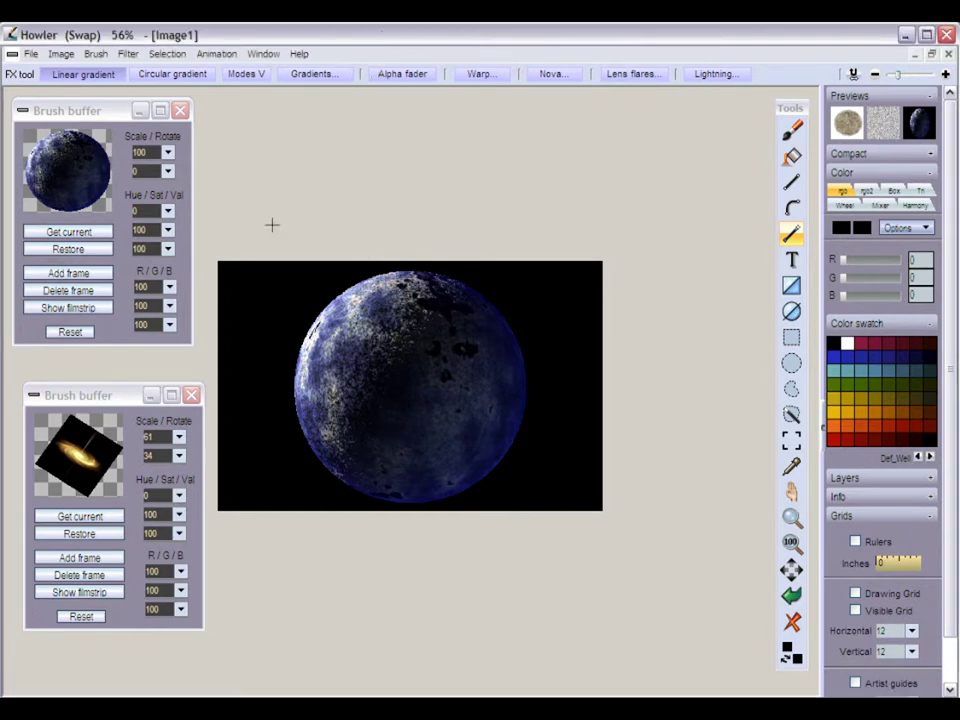
# Switch back to the nebula image, load the blue planet brush from its buffer and try a full-size stamp
pyautogui.press('w')
pyautogui.click(73, 161)
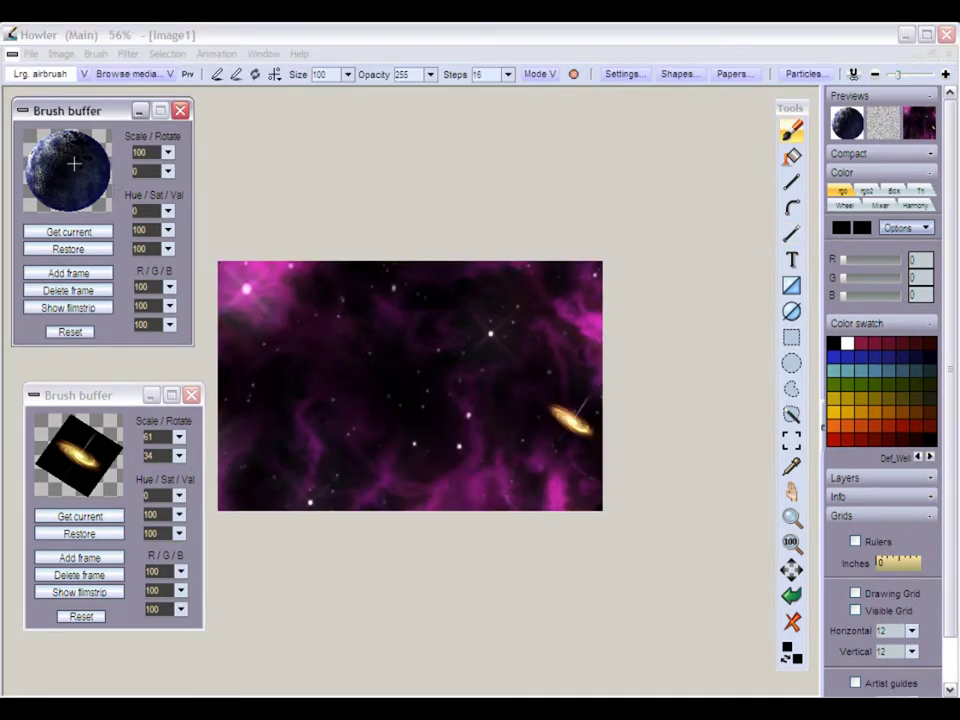
pyautogui.click(440, 416)
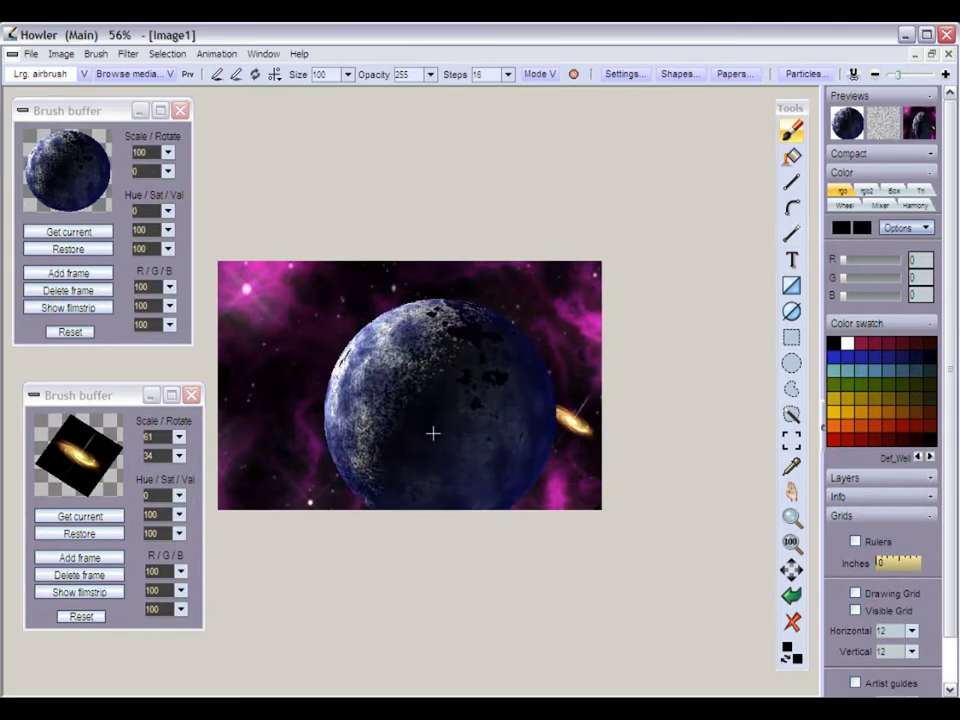
pyautogui.hotkey('ctrl', 'z')
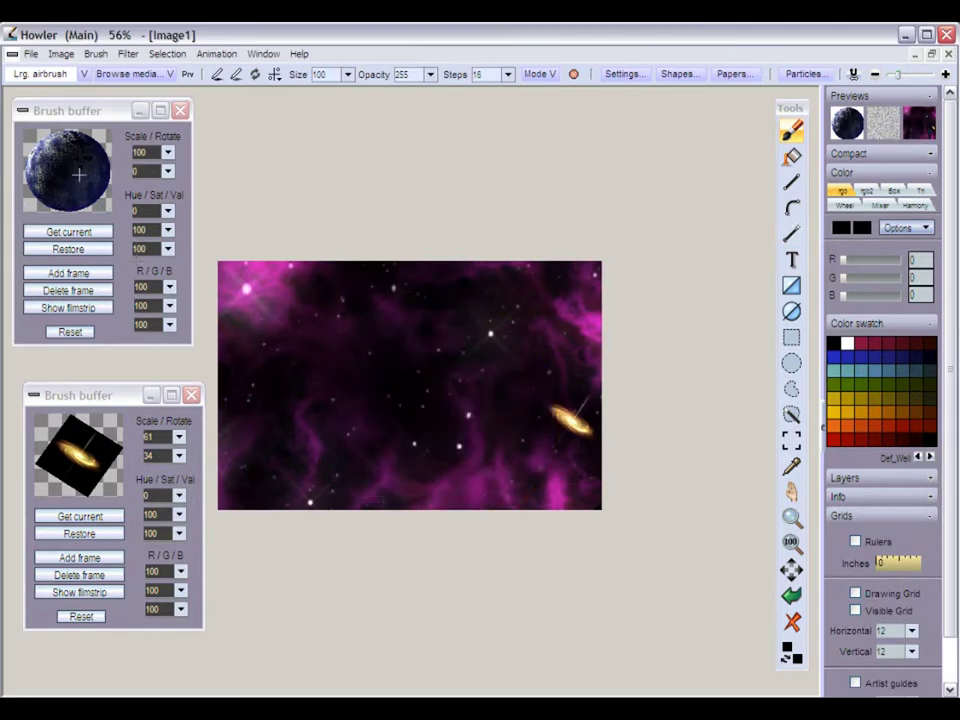
# Scale the blue planet brush to 70 and set its rotation to 7
pyautogui.moveTo(78, 109)
pyautogui.mouseDown()
pyautogui.moveTo(70, 108)
pyautogui.moveTo(86, 118)
pyautogui.moveTo(77, 110)
pyautogui.mouseUp()
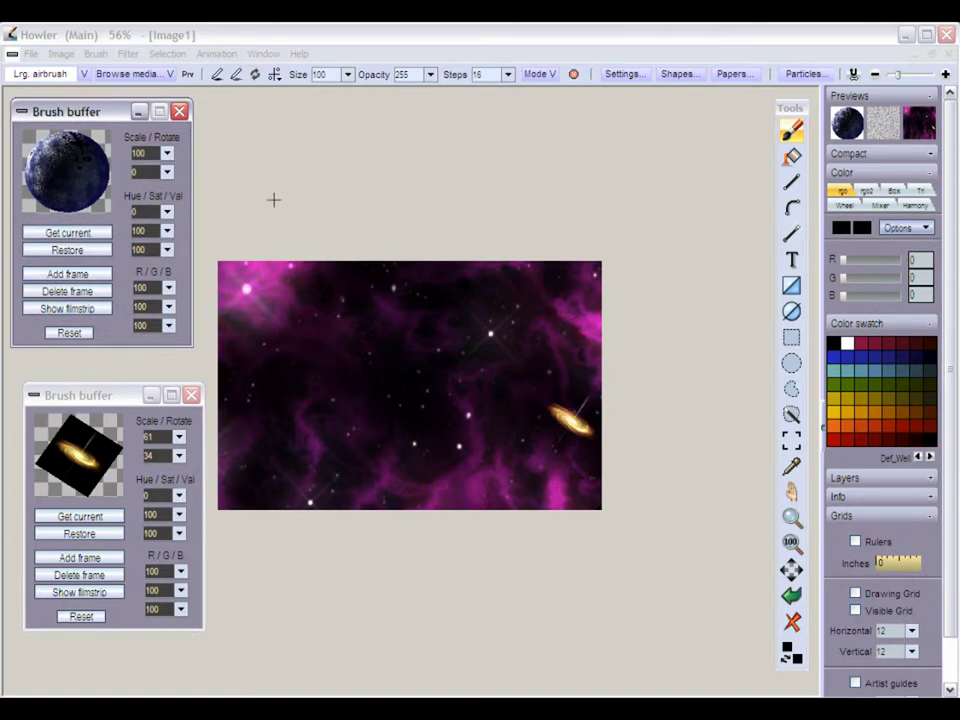
pyautogui.click(166, 153)
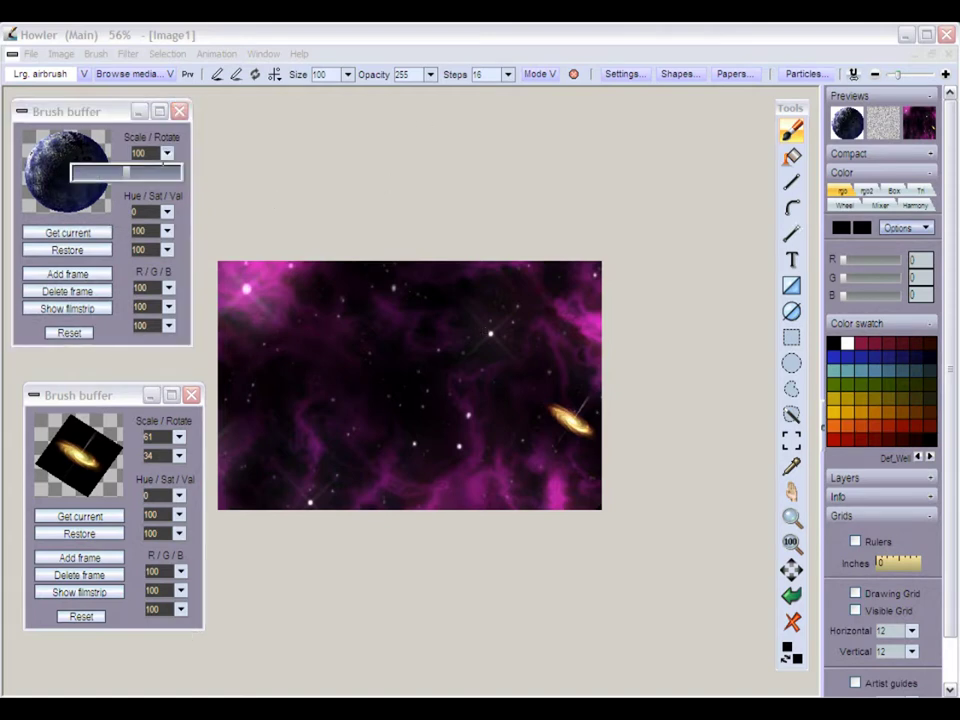
pyautogui.moveTo(126, 172); pyautogui.dragTo(110, 172)
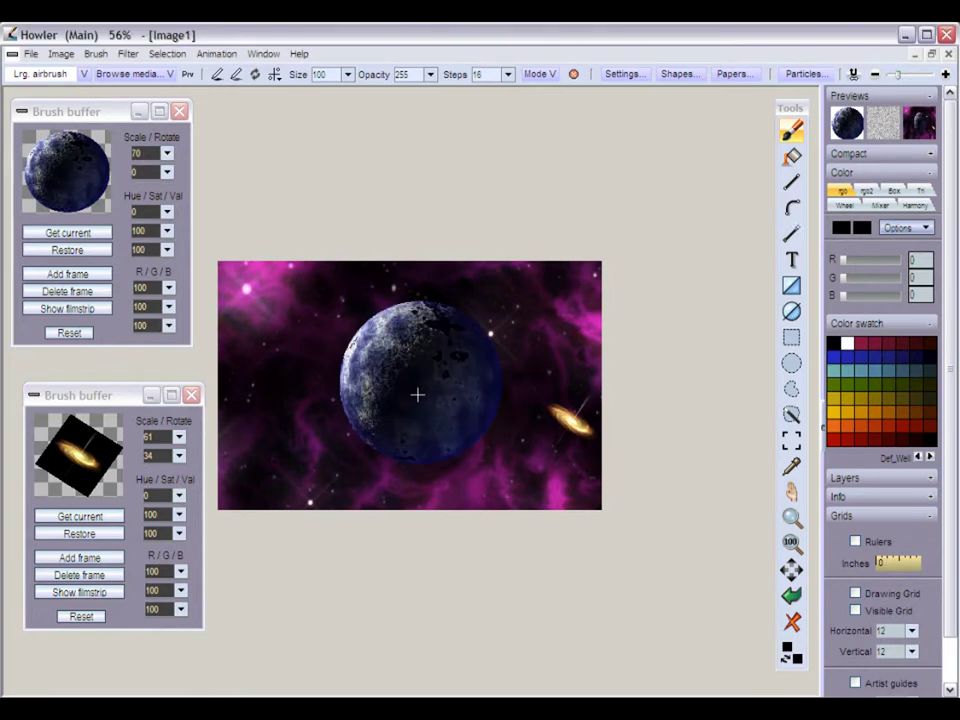
pyautogui.click(166, 172)
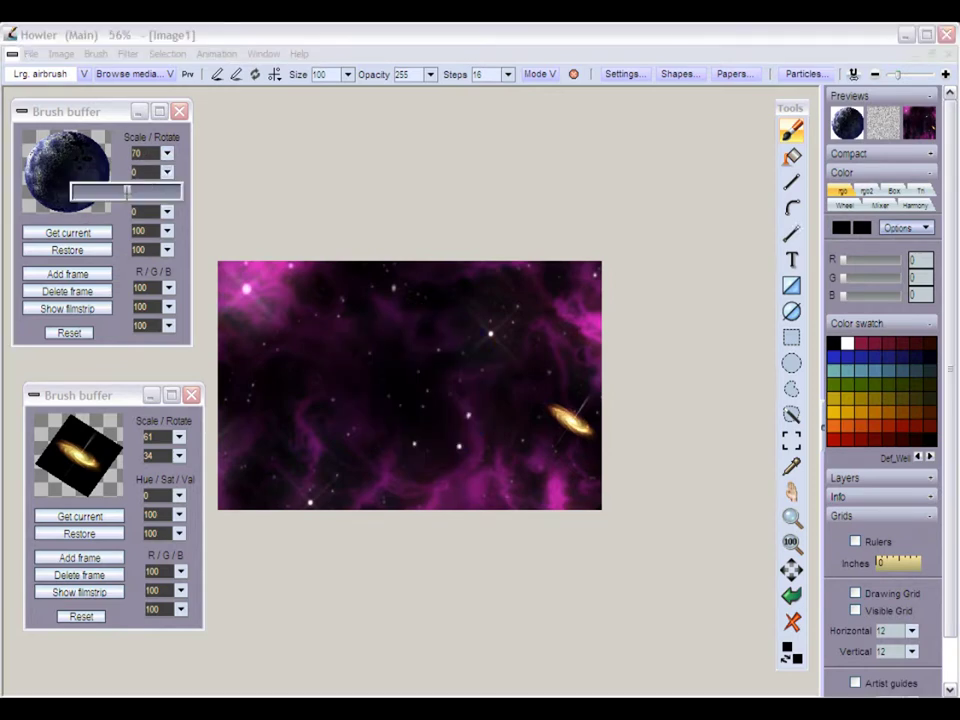
pyautogui.moveTo(126, 190); pyautogui.dragTo(112, 190)
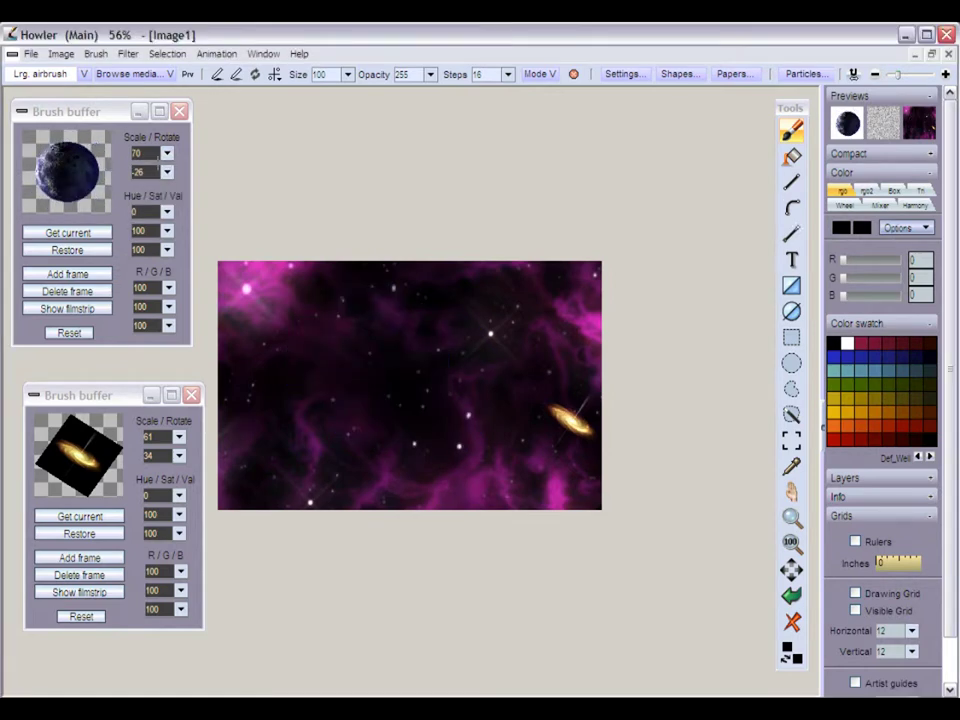
pyautogui.click(166, 172)
pyautogui.moveTo(124, 190); pyautogui.dragTo(138, 190)
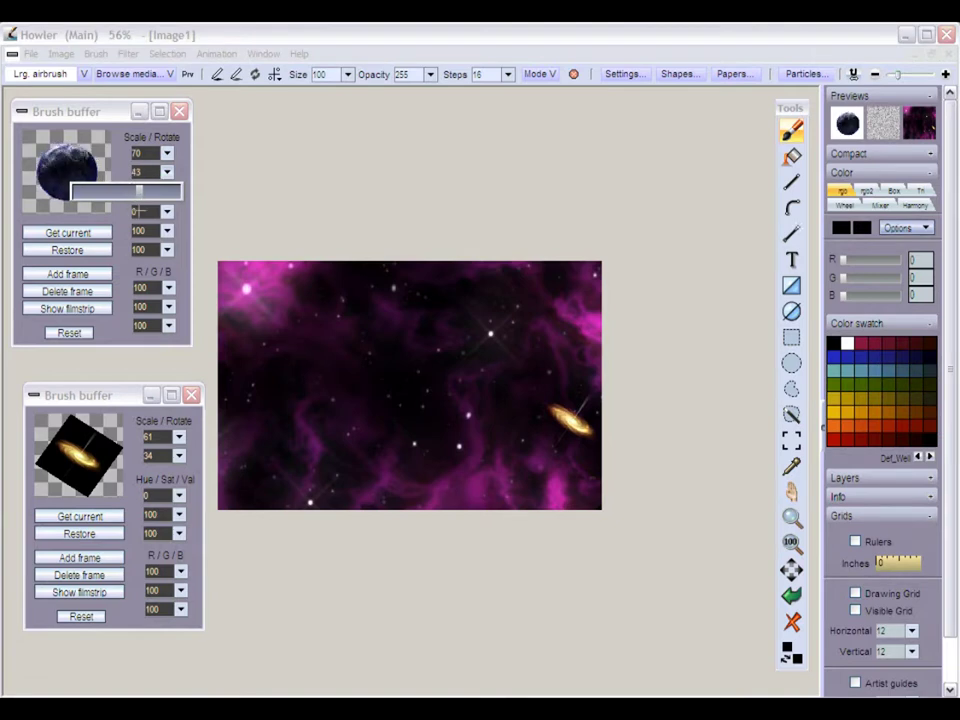
pyautogui.moveTo(100, 153)
pyautogui.mouseDown()
pyautogui.moveTo(102, 141)
pyautogui.moveTo(86, 176)
pyautogui.mouseUp()
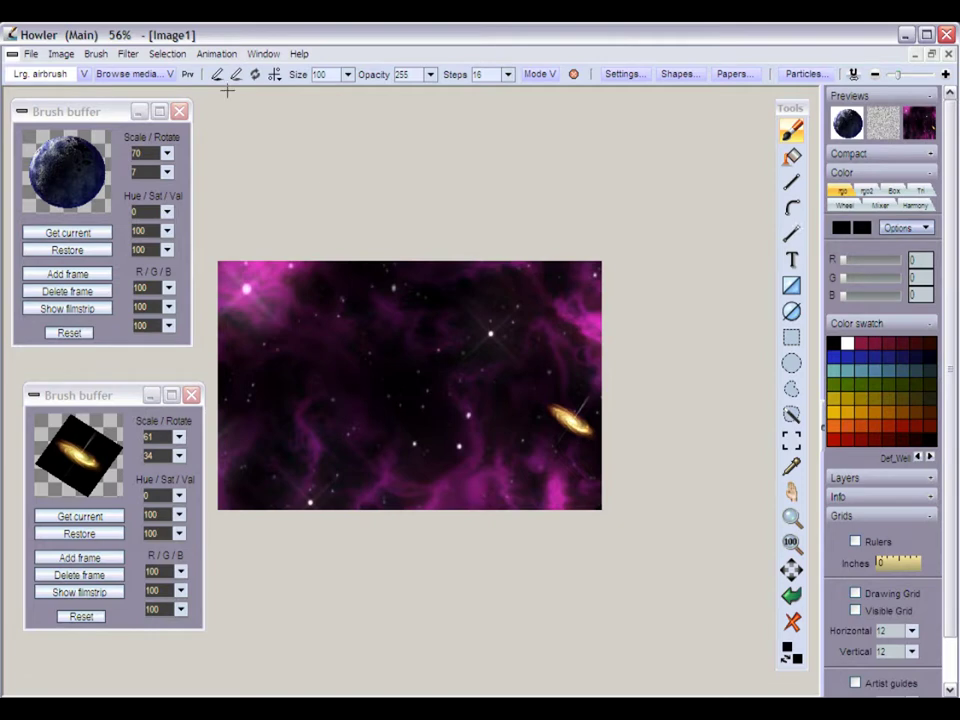
# Preview the blue planet brush over the image and stamp it just below the centre of the nebula
pyautogui.click(187, 74)
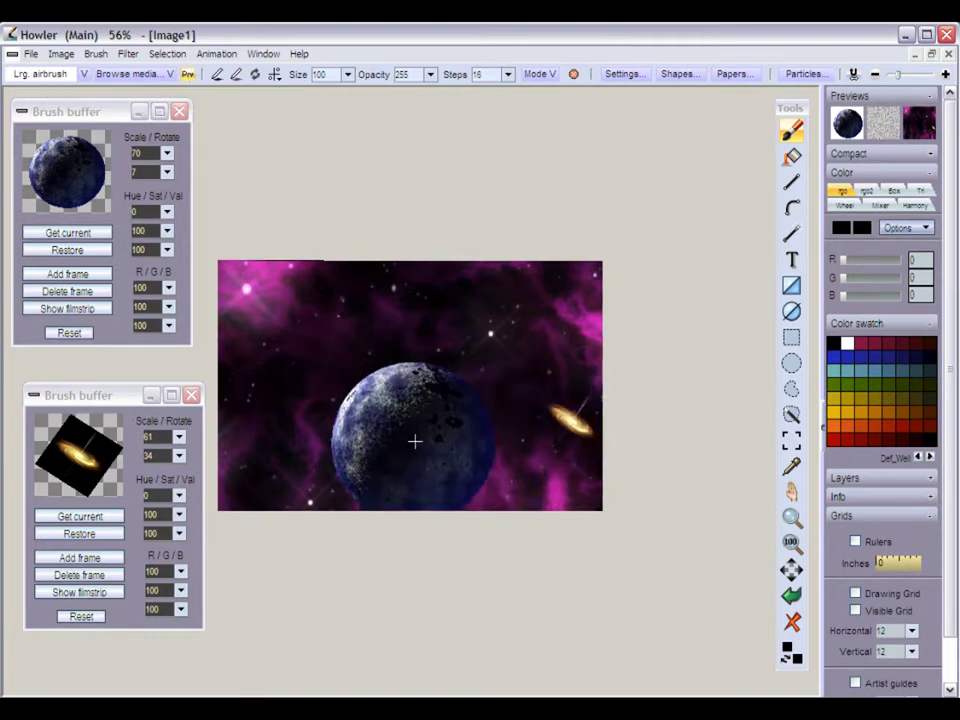
pyautogui.press('x')
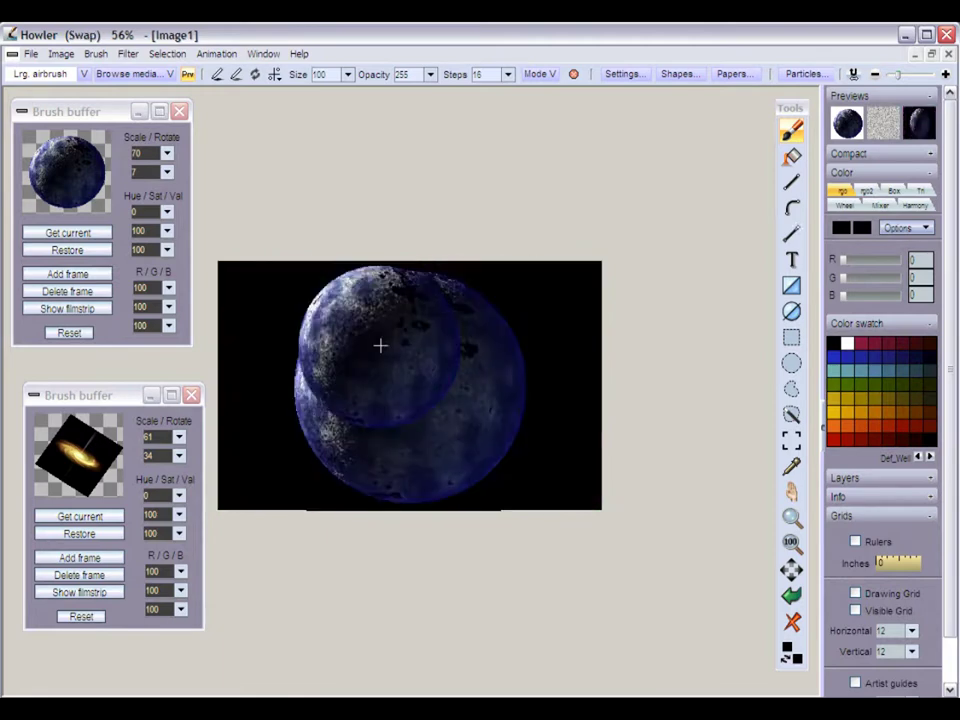
pyautogui.press('x')
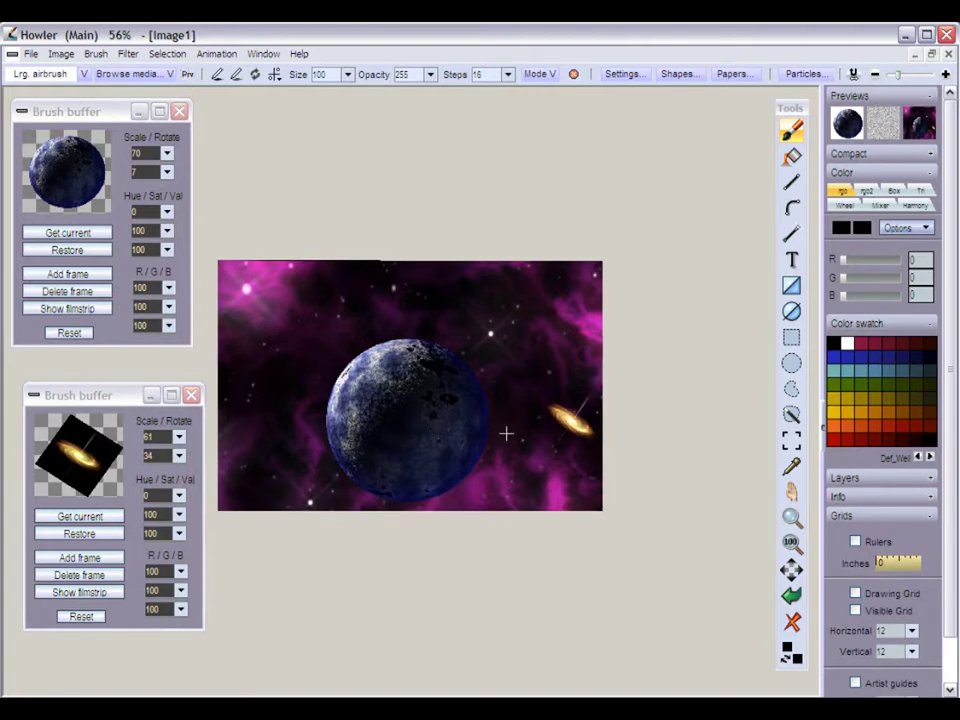
pyautogui.press('x')
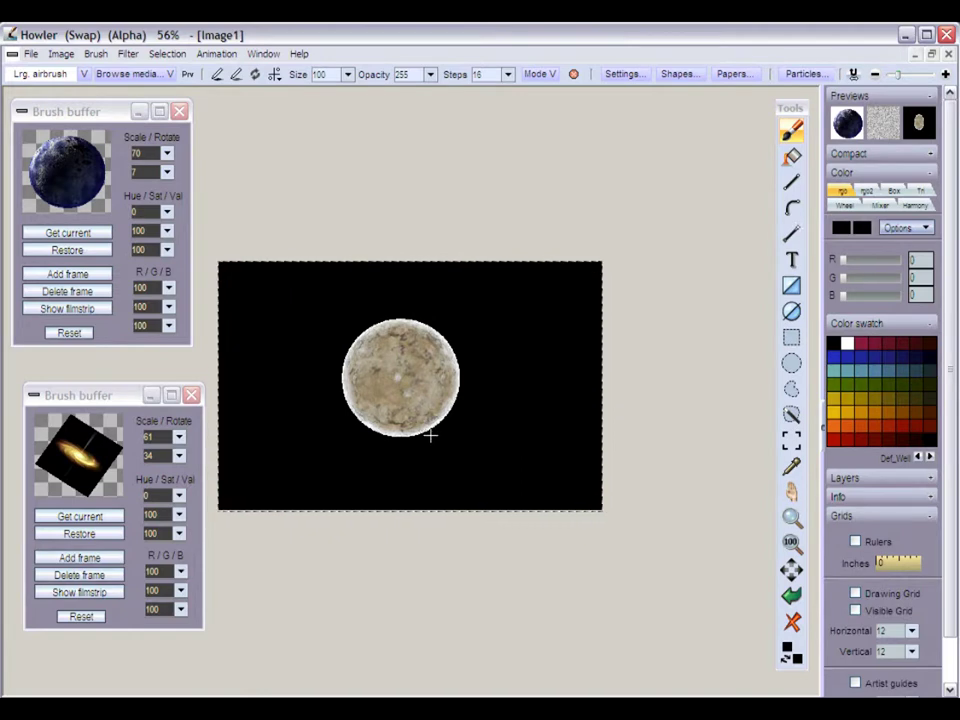
pyautogui.press('x')
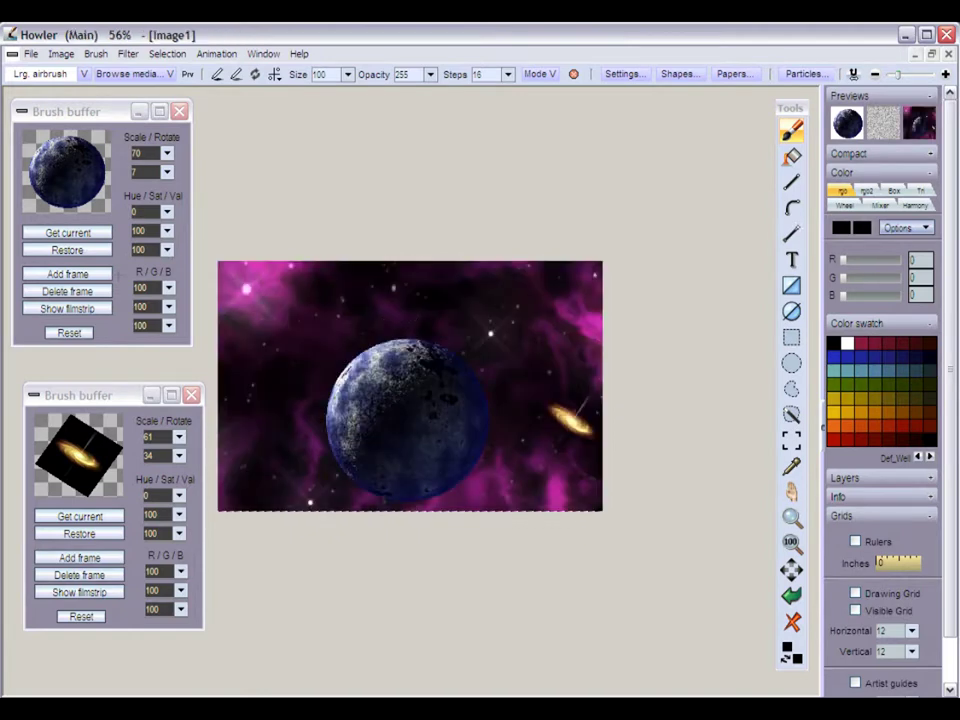
# Set the hue of the blue planet brush to 74 to tint it magenta
pyautogui.click(167, 213)
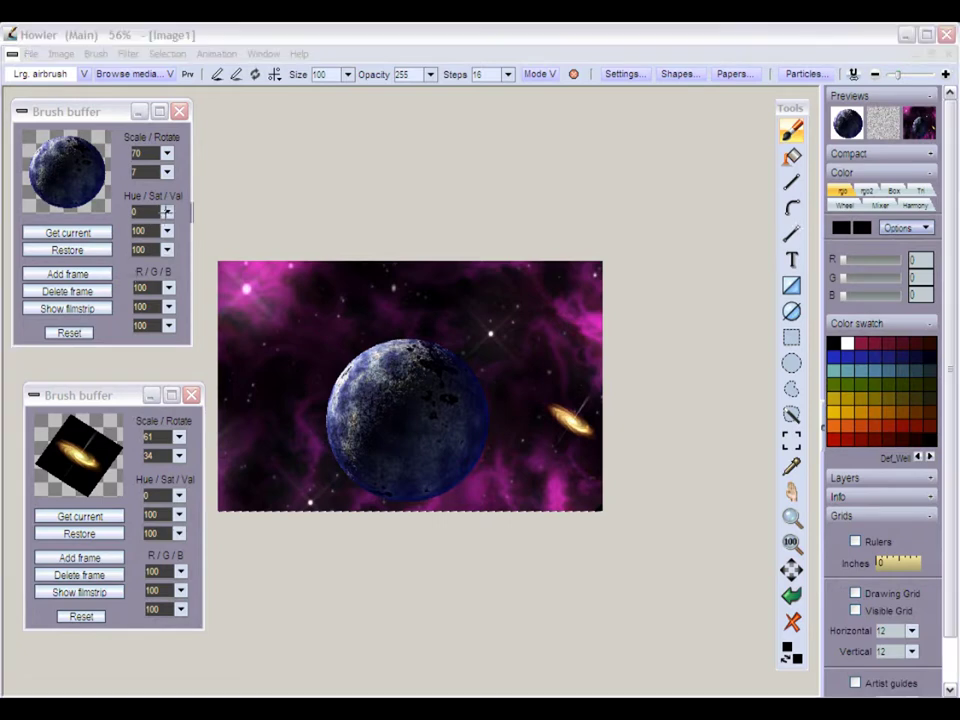
pyautogui.moveTo(128, 232); pyautogui.dragTo(154, 232)
pyautogui.moveTo(93, 192)
pyautogui.mouseDown()
pyautogui.moveTo(110, 168)
pyautogui.moveTo(77, 174)
pyautogui.mouseUp()
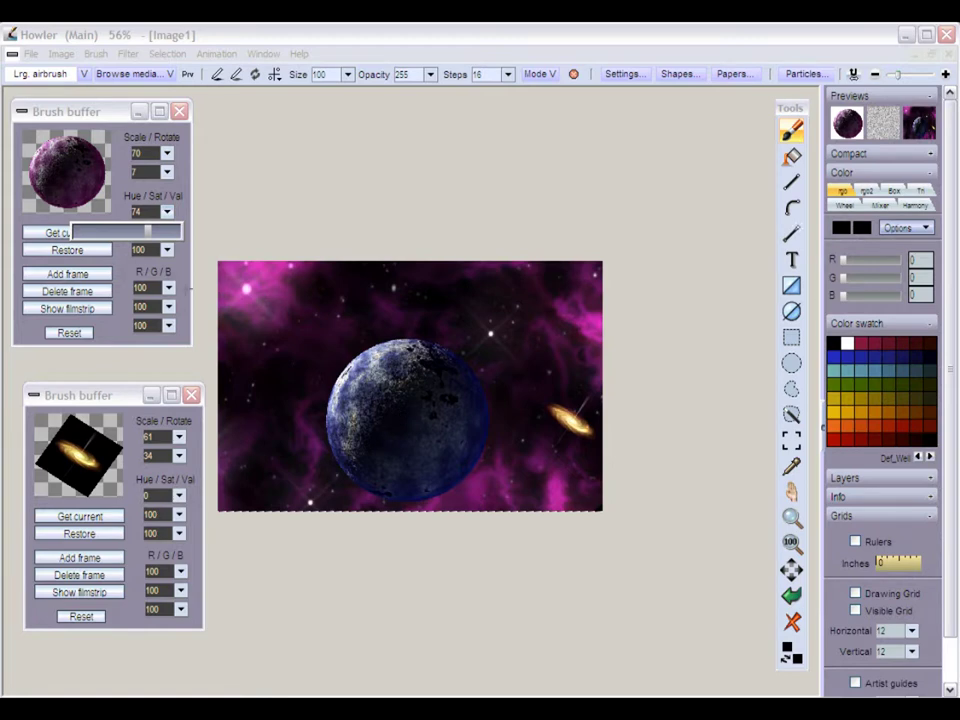
# Scale the magenta planet brush to 81 and stamp it over the blue planet in the nebula image
pyautogui.click(167, 154)
pyautogui.click(167, 172)
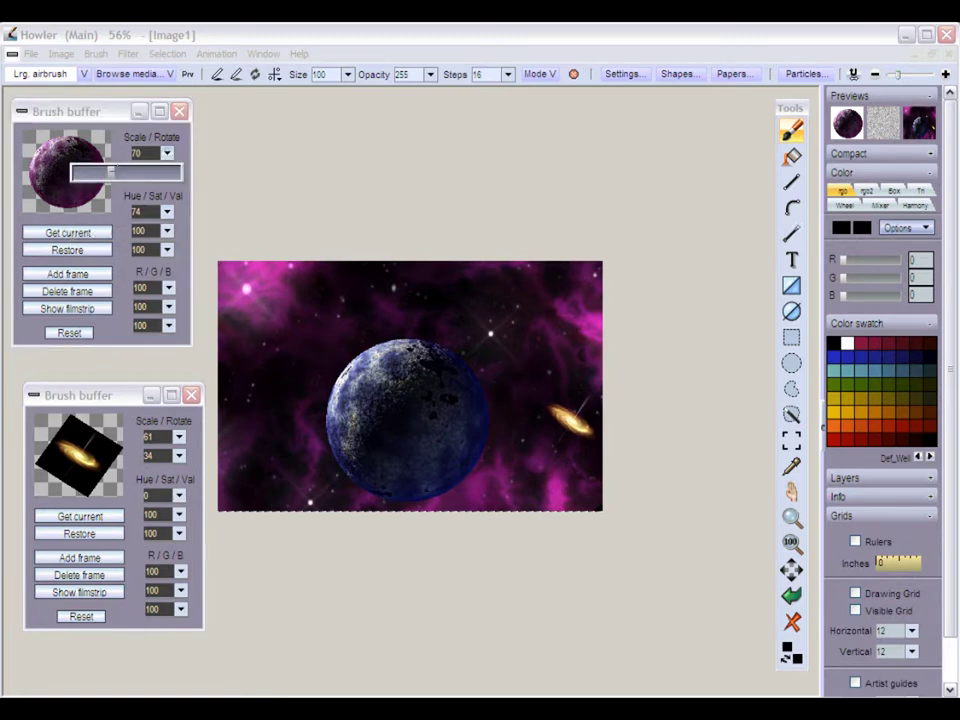
pyautogui.click(407, 420)
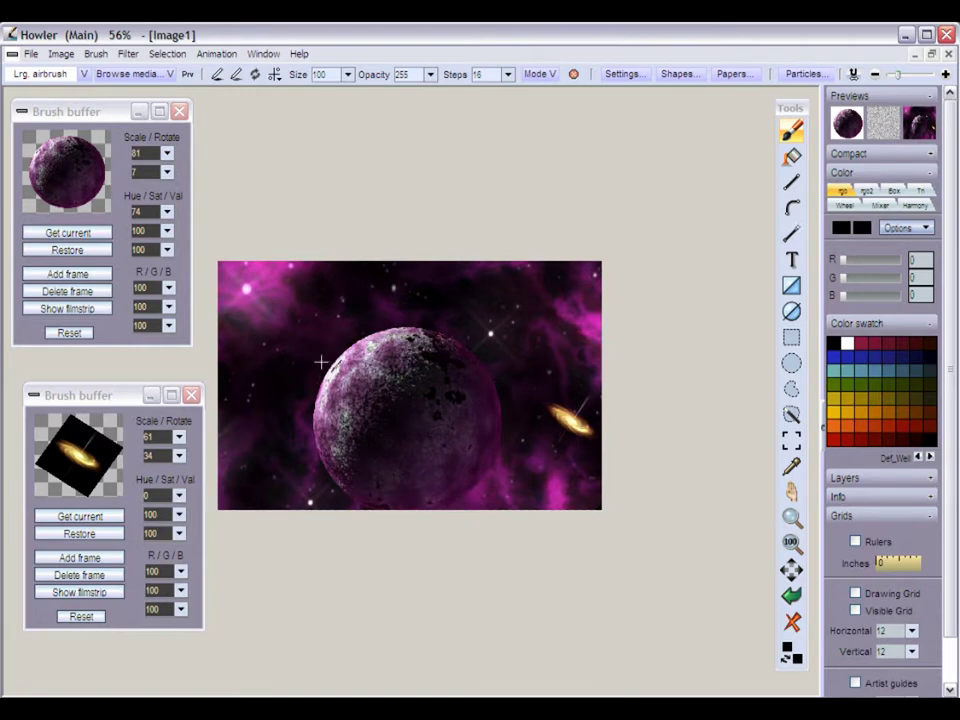
# Add a warm orange lens flare from the presets at the bright star in the nebula's upper-left corner
pyautogui.rightClick(790, 234)
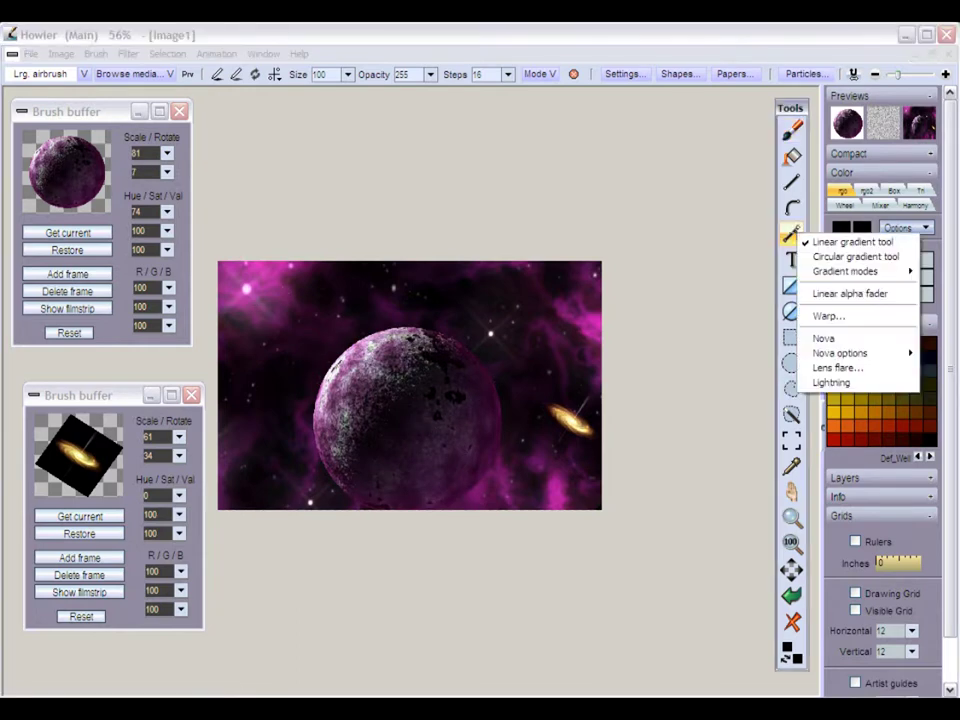
pyautogui.click(836, 368)
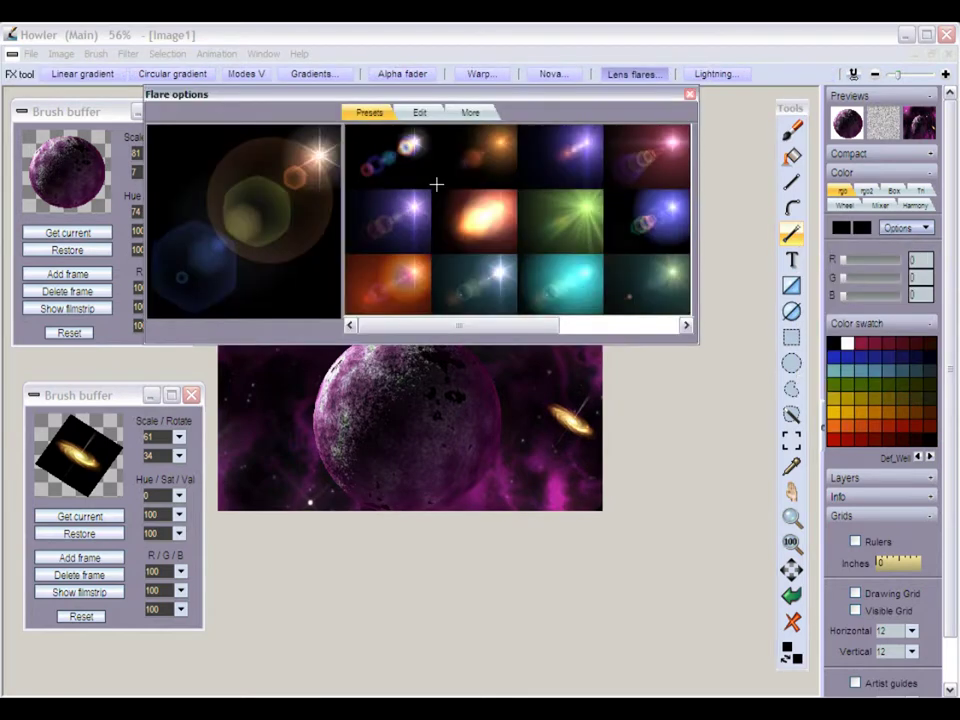
pyautogui.moveTo(516, 326); pyautogui.dragTo(605, 327)
pyautogui.click(572, 144)
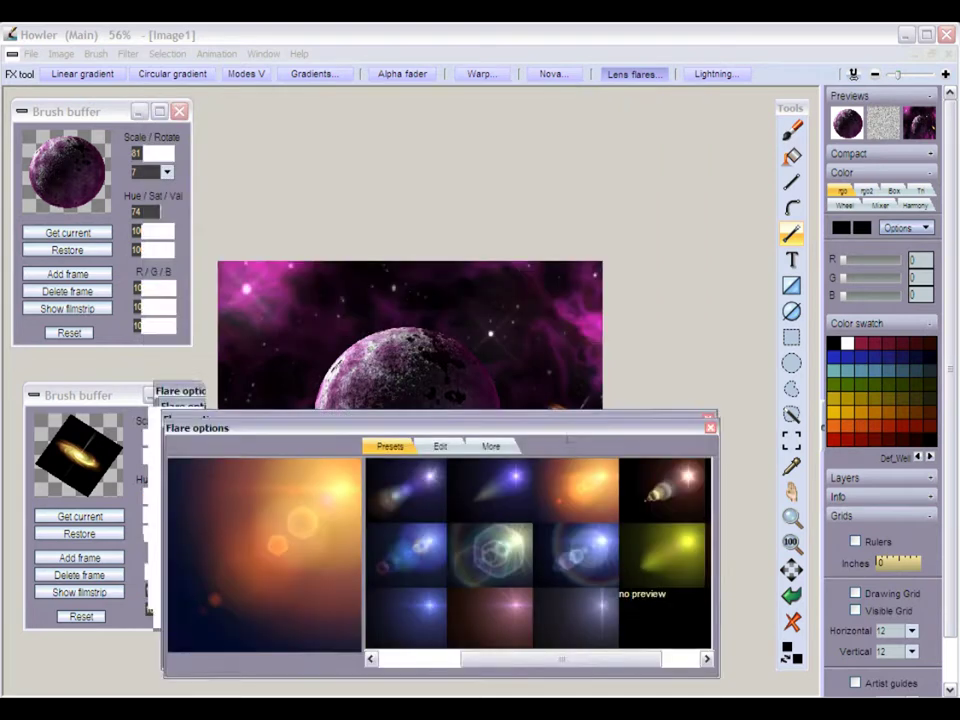
pyautogui.click(232, 262)
pyautogui.moveTo(255, 226); pyautogui.dragTo(255, 226)
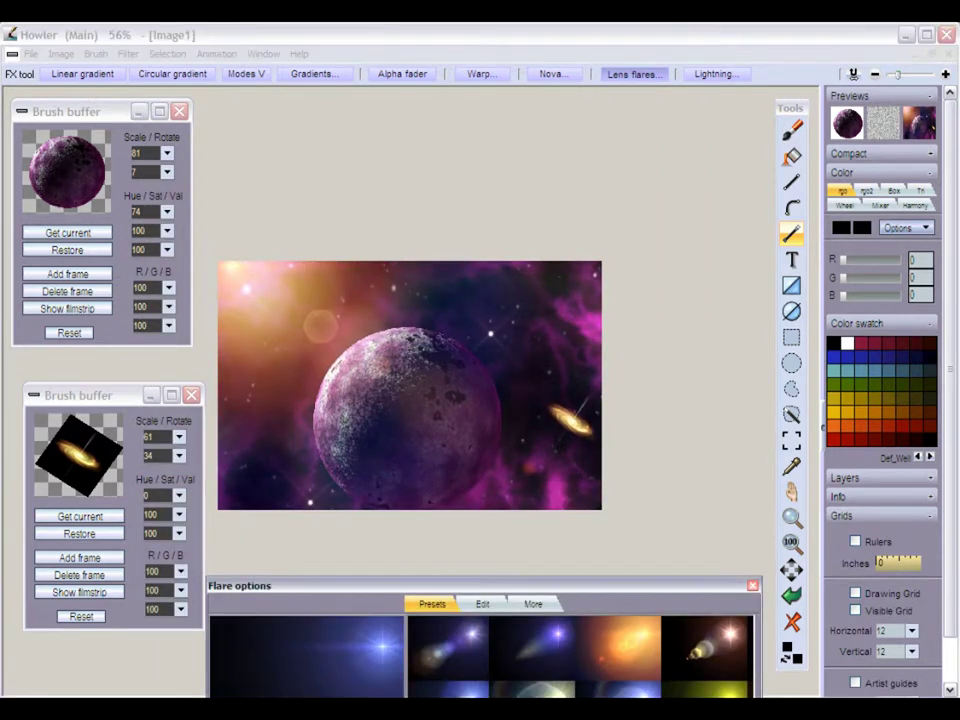
# Place a blue star lens flare just below the galaxy, inspect the result up close and close the flare options
pyautogui.click(580, 469)
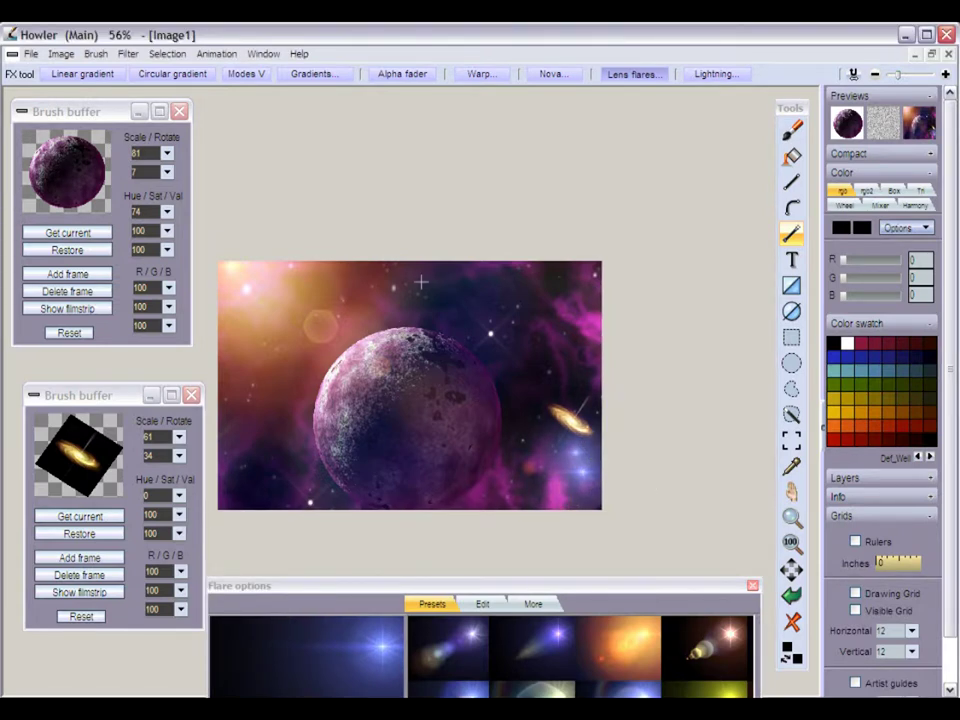
pyautogui.scroll(1, 361, 211)
pyautogui.moveTo(361, 211); pyautogui.dragTo(437, 189)
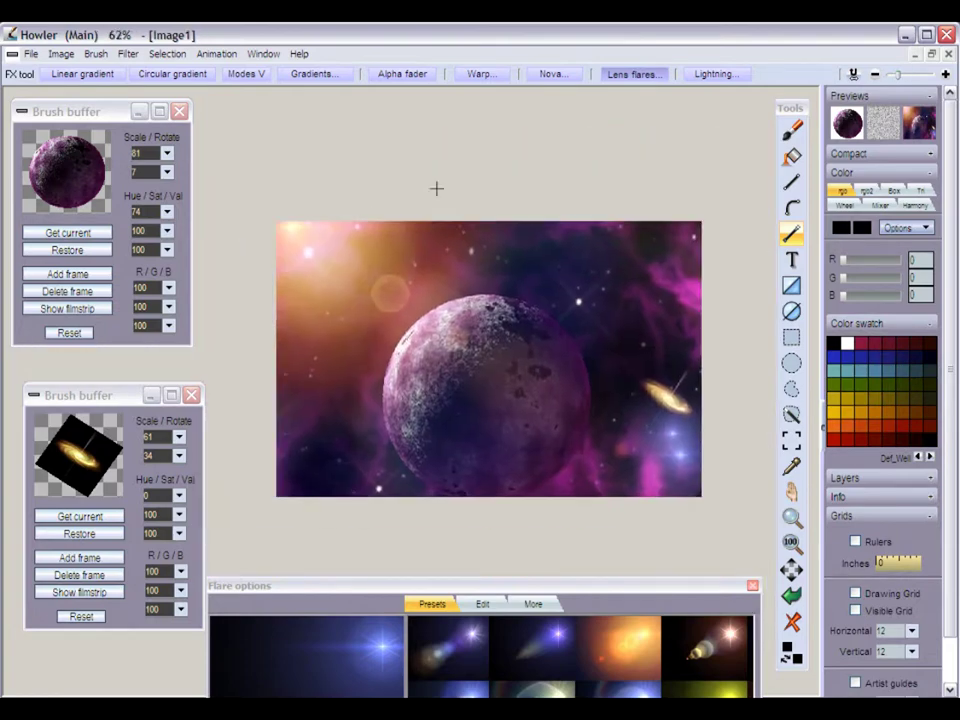
pyautogui.scroll(3, 447, 369)
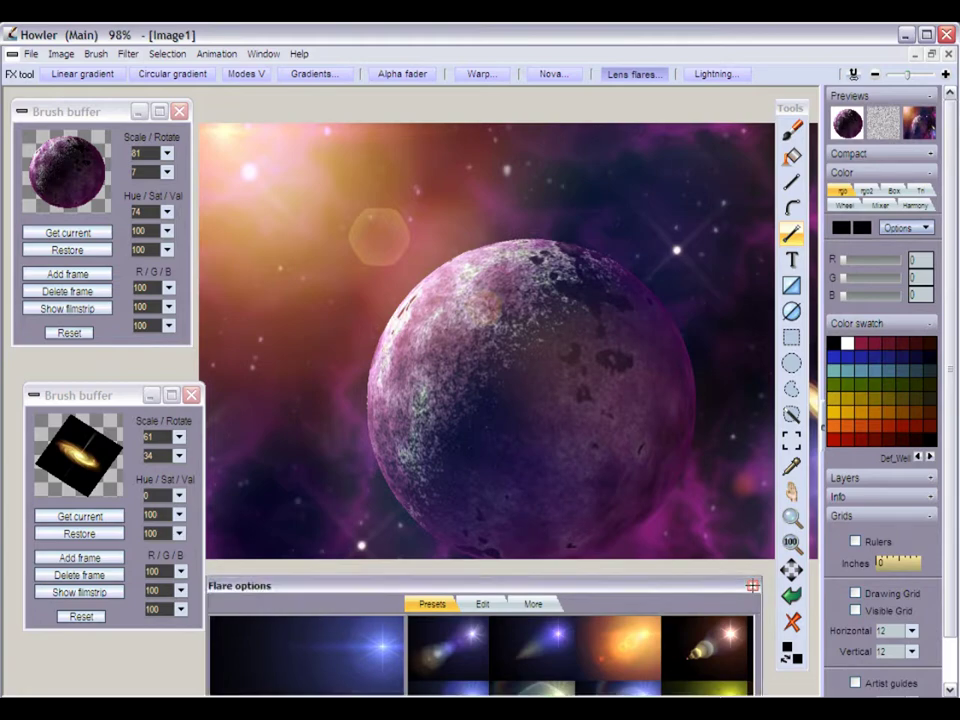
pyautogui.press('Escape')
# Switch to Firefox, go to thebest3d.com and open the "what's Possible?" page of the Project Dogwaffle site
pyautogui.hotkey('alt', 'Tab')
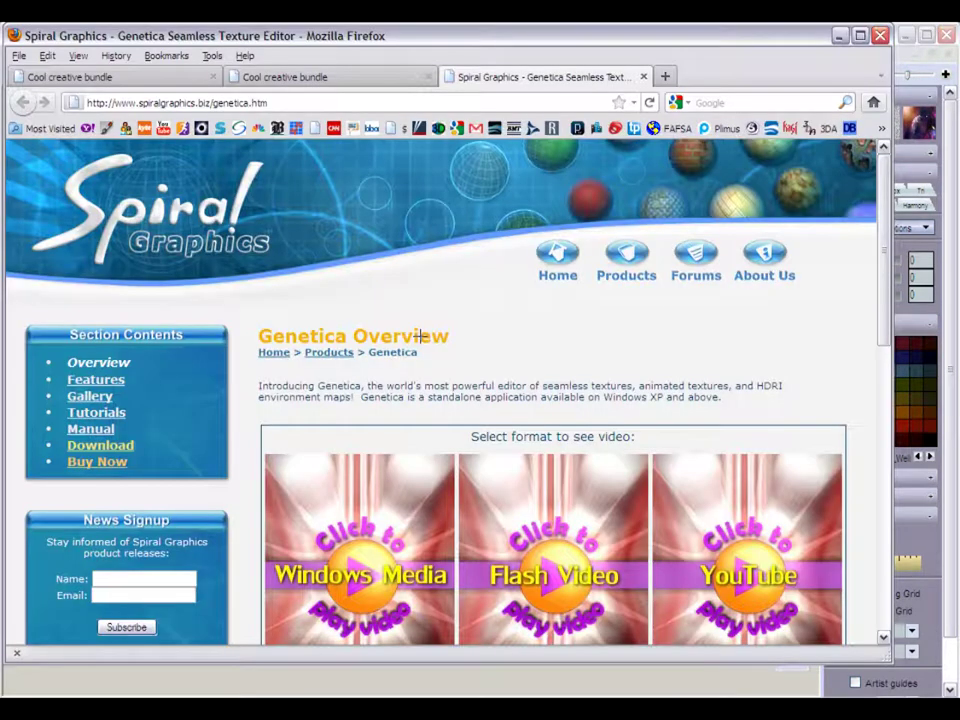
pyautogui.click(88, 128)
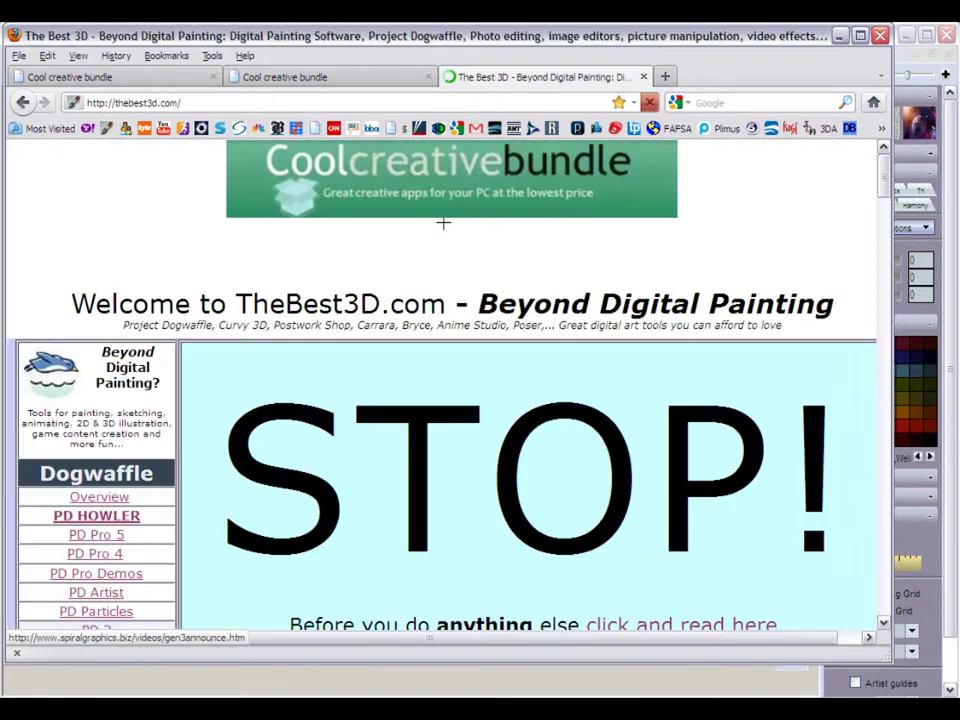
pyautogui.click(127, 437)
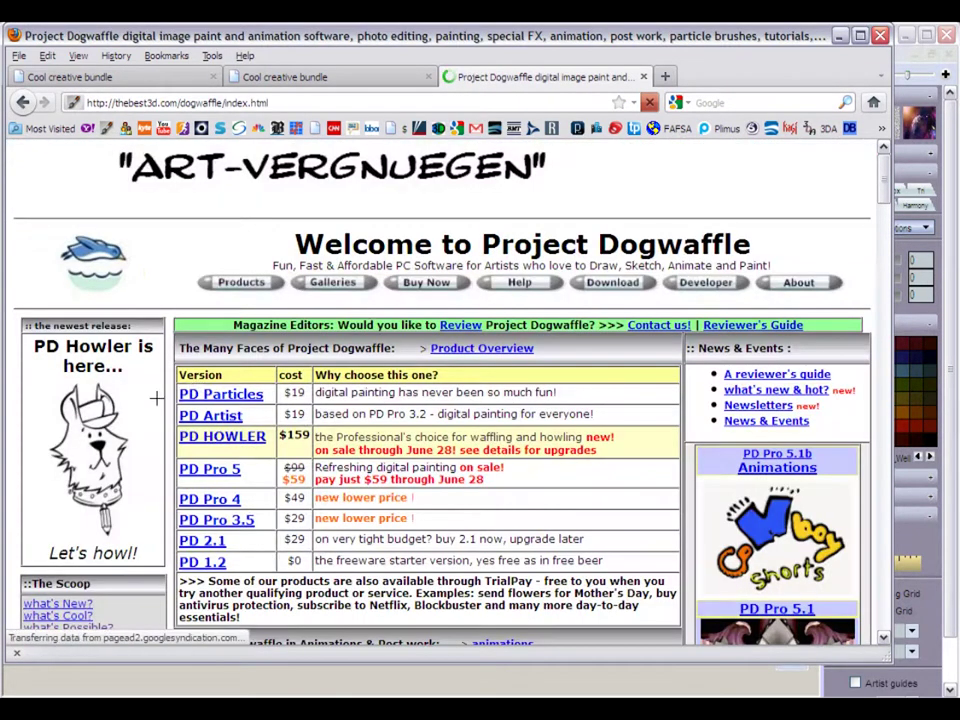
pyautogui.scroll(-3, 100, 420)
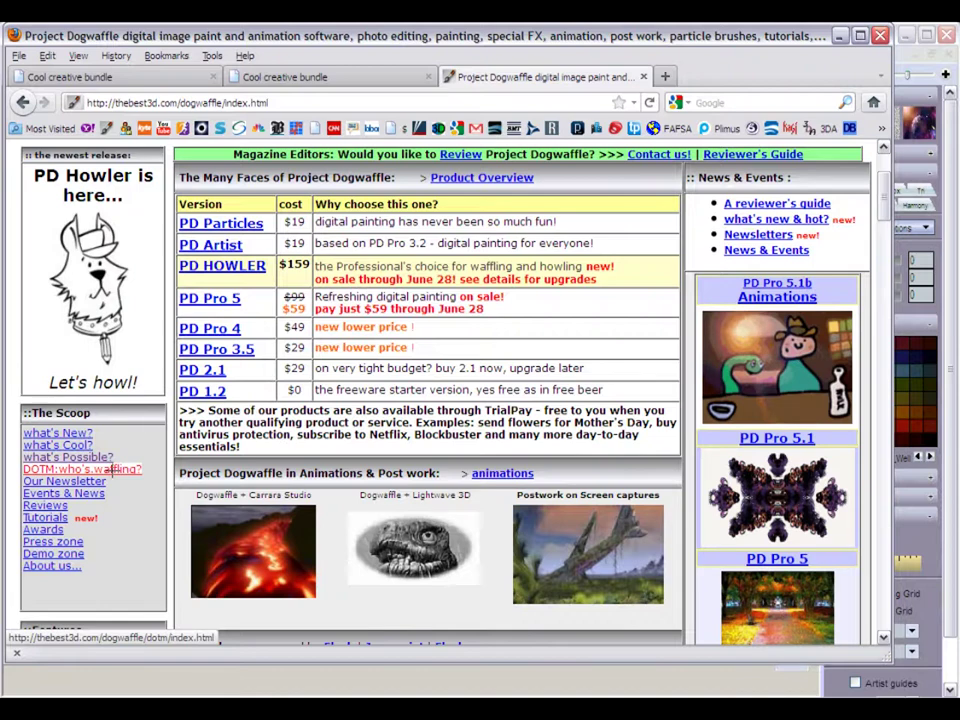
pyautogui.click(68, 457)
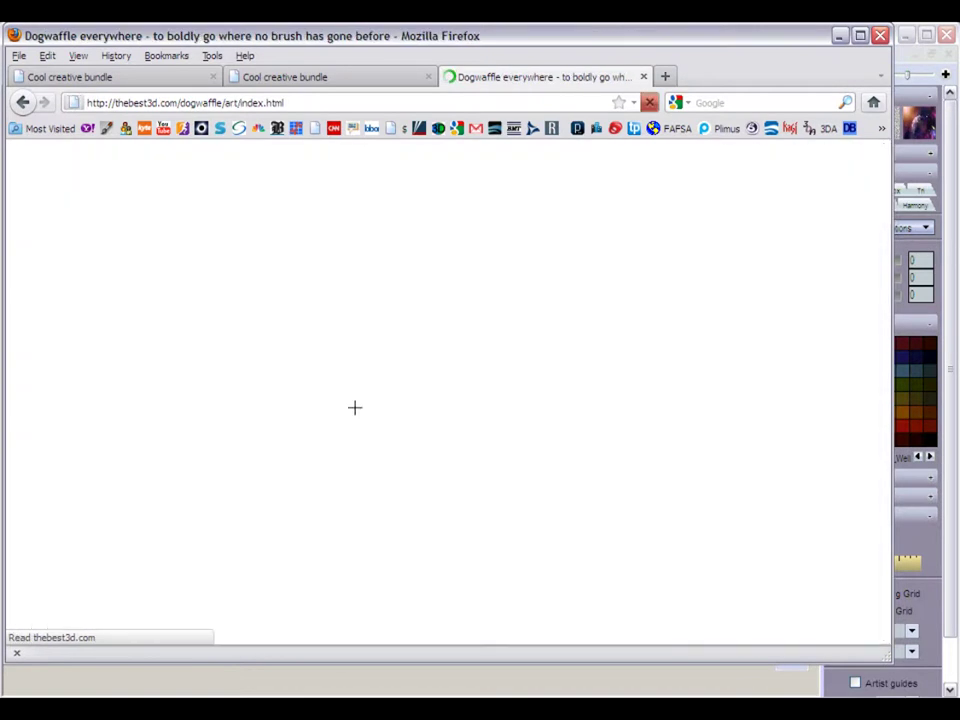
# Look through the Project Dogwaffle example categories and open the Space Art gallery
pyautogui.scroll(-7, 358, 405)
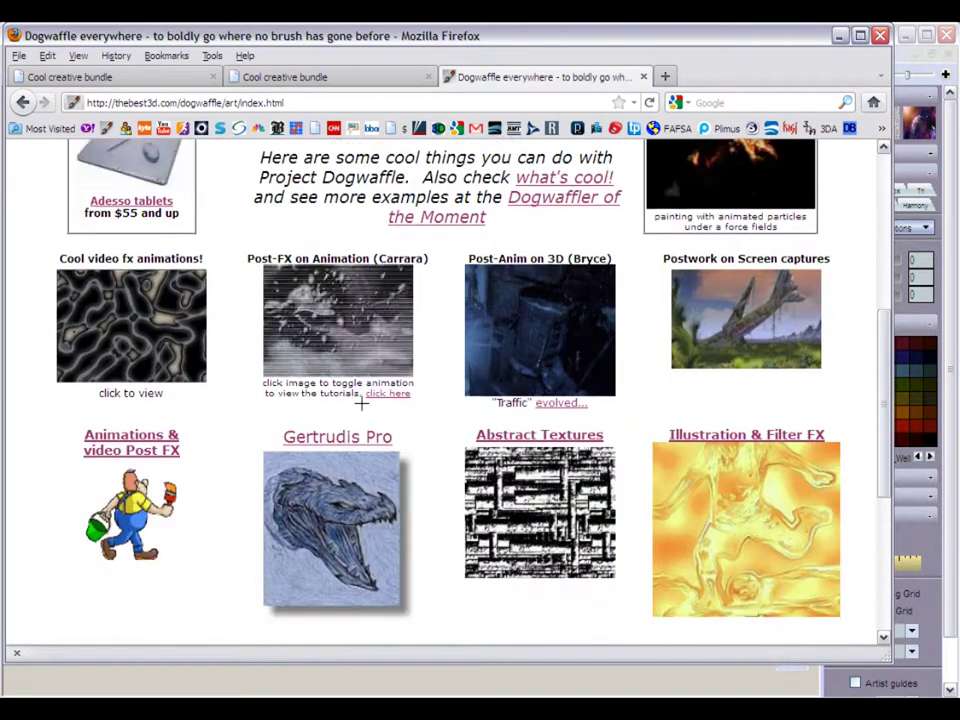
pyautogui.scroll(2, 361, 403)
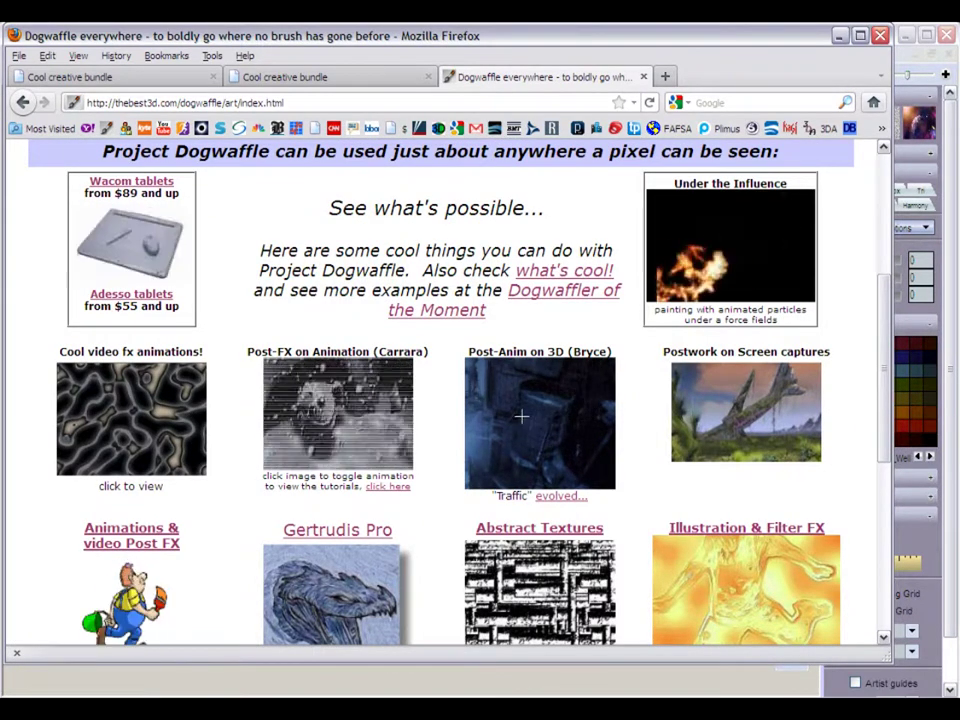
pyautogui.scroll(-6, 575, 378)
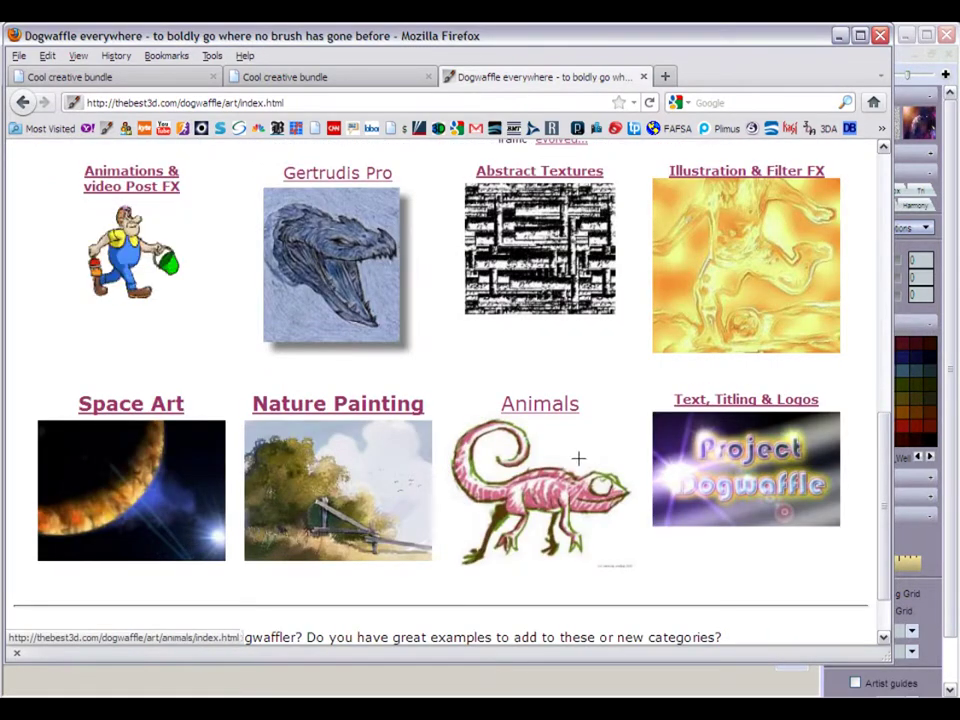
pyautogui.click(122, 403)
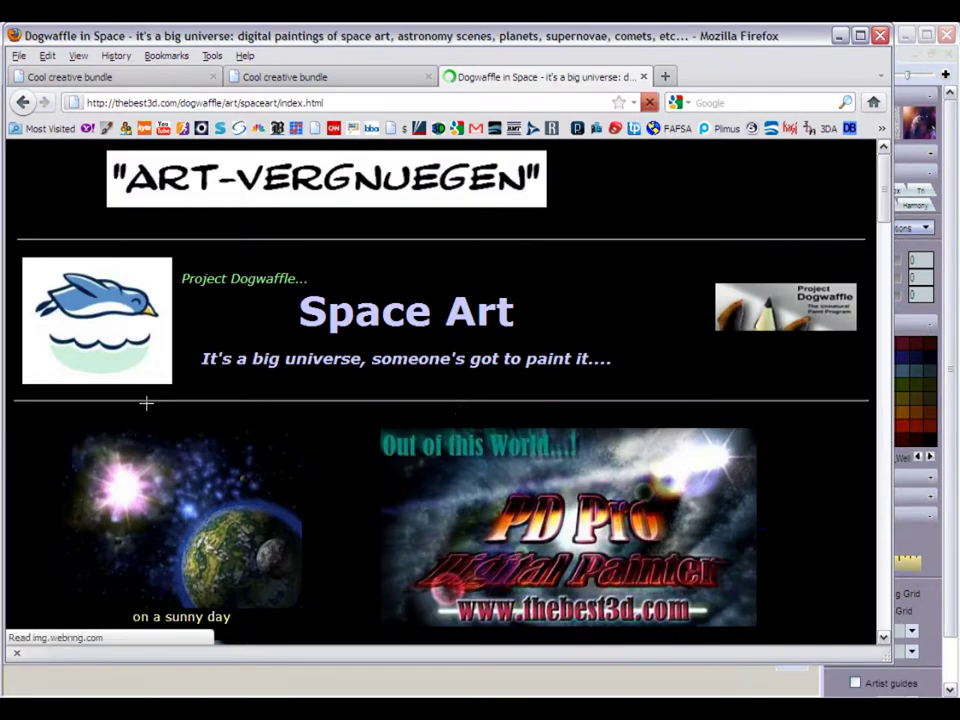
# View the supernova death-of-a-planet picture from the Space Art gallery and return to the gallery
pyautogui.scroll(-4, 460, 413)
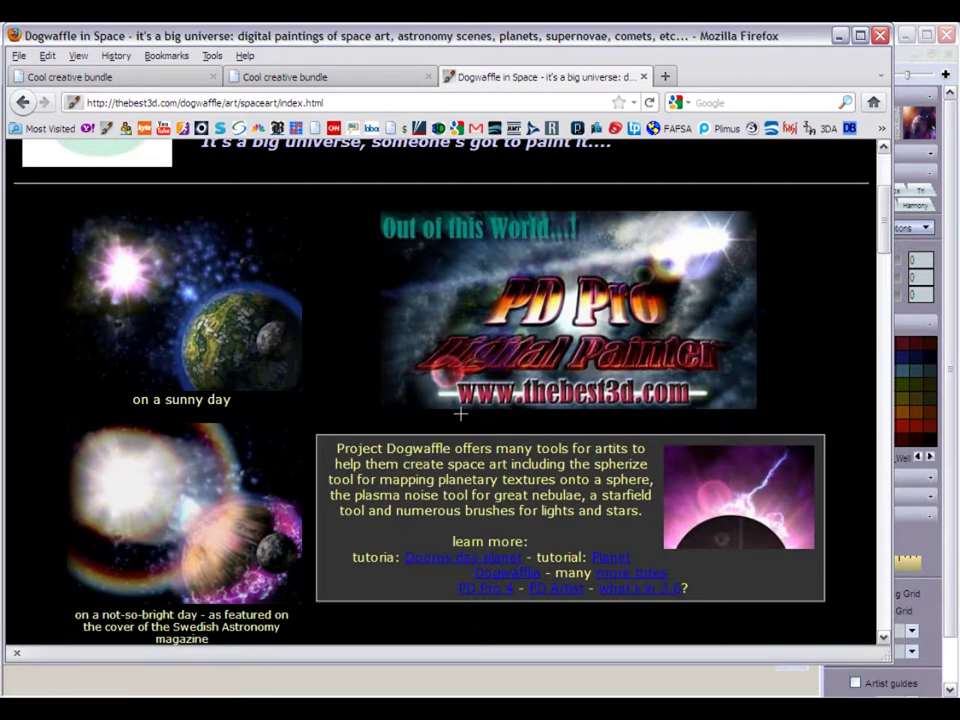
pyautogui.click(157, 491)
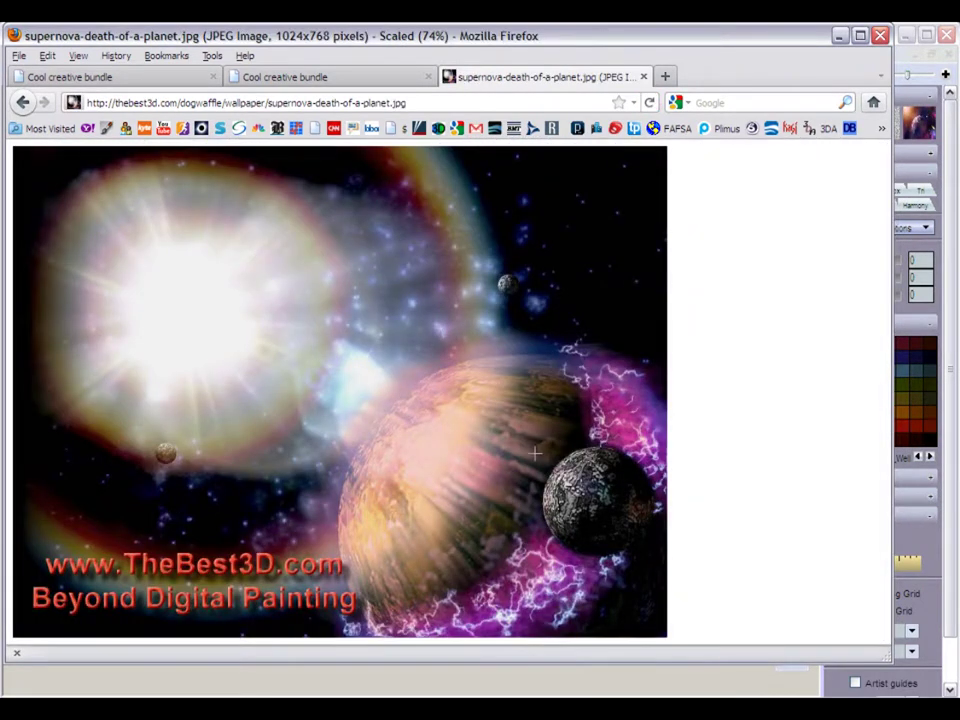
pyautogui.press('BackSpace')
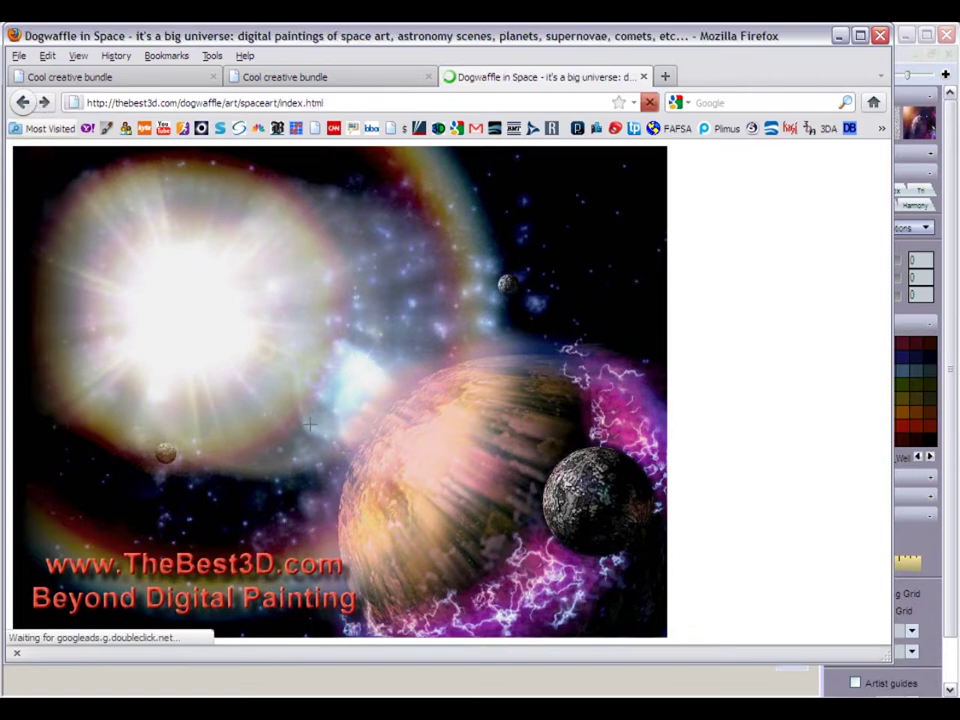
# View the dark planet with the blue rim at full size and return to the Space Art gallery
pyautogui.scroll(-4, 321, 465)
pyautogui.scroll(-3, 321, 467)
pyautogui.click(471, 318)
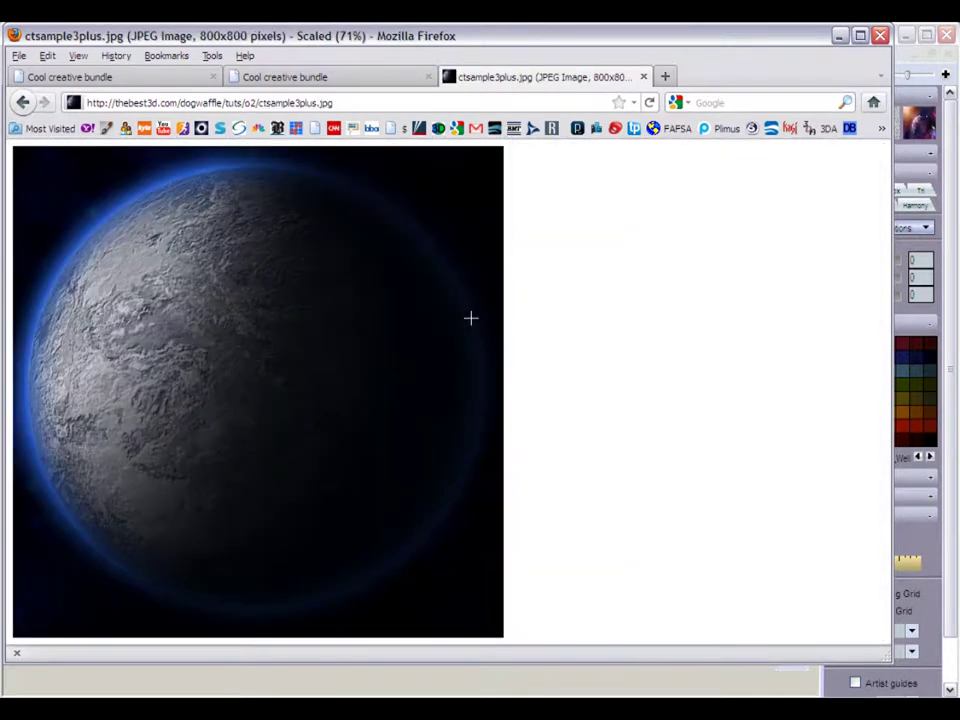
pyautogui.click(96, 245)
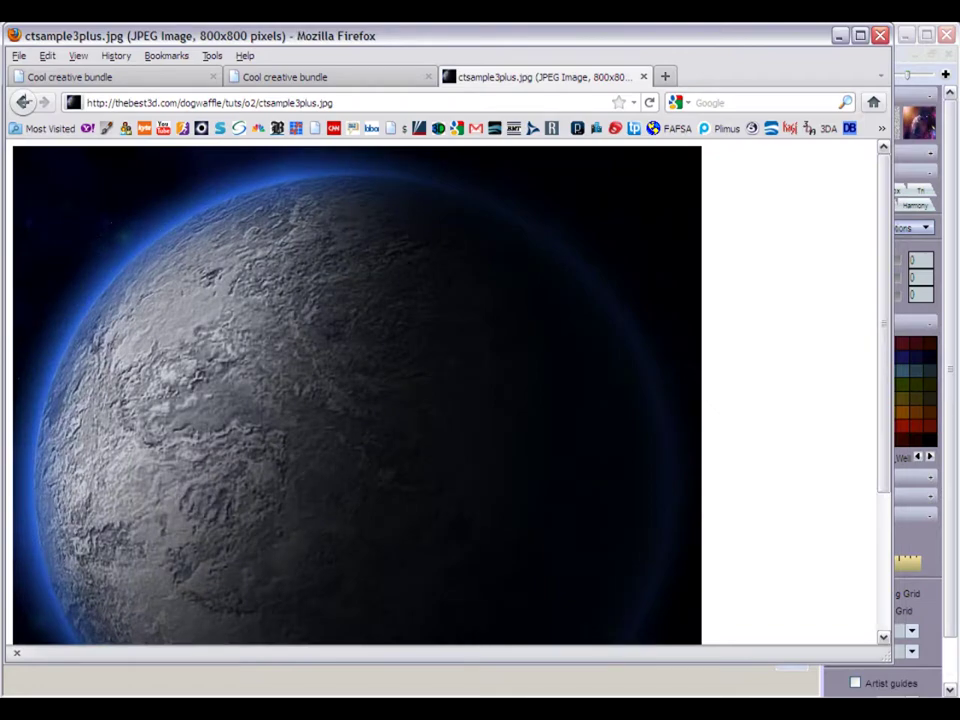
pyautogui.click(22, 102)
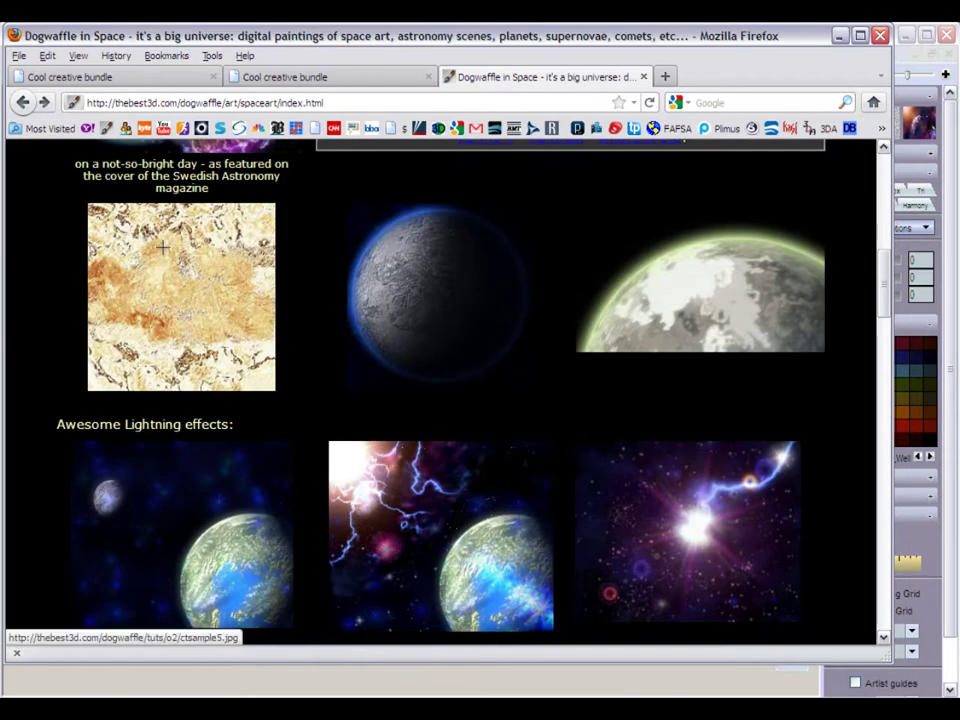
# View the tan planet surface texture at full size and return to the Space Art gallery
pyautogui.click(184, 268)
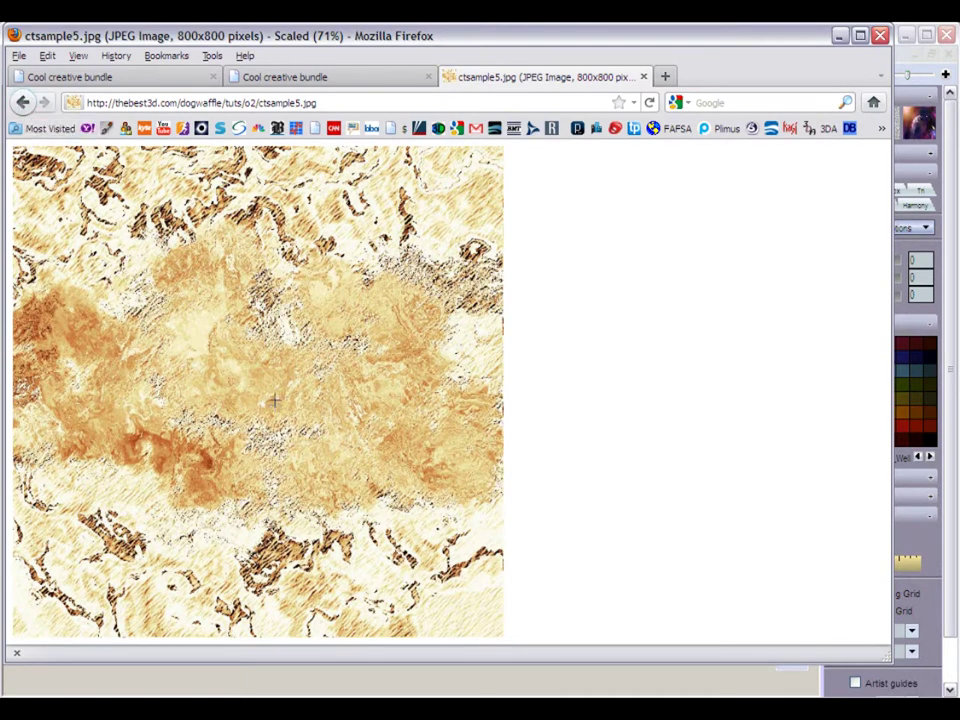
pyautogui.click(121, 259)
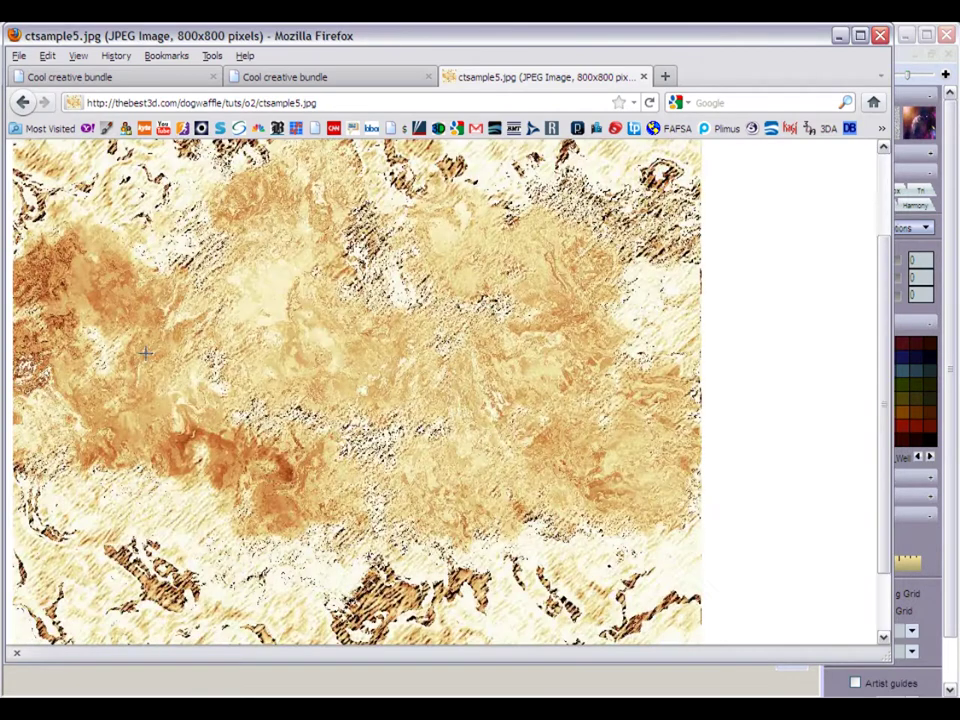
pyautogui.scroll(-1, 145, 352)
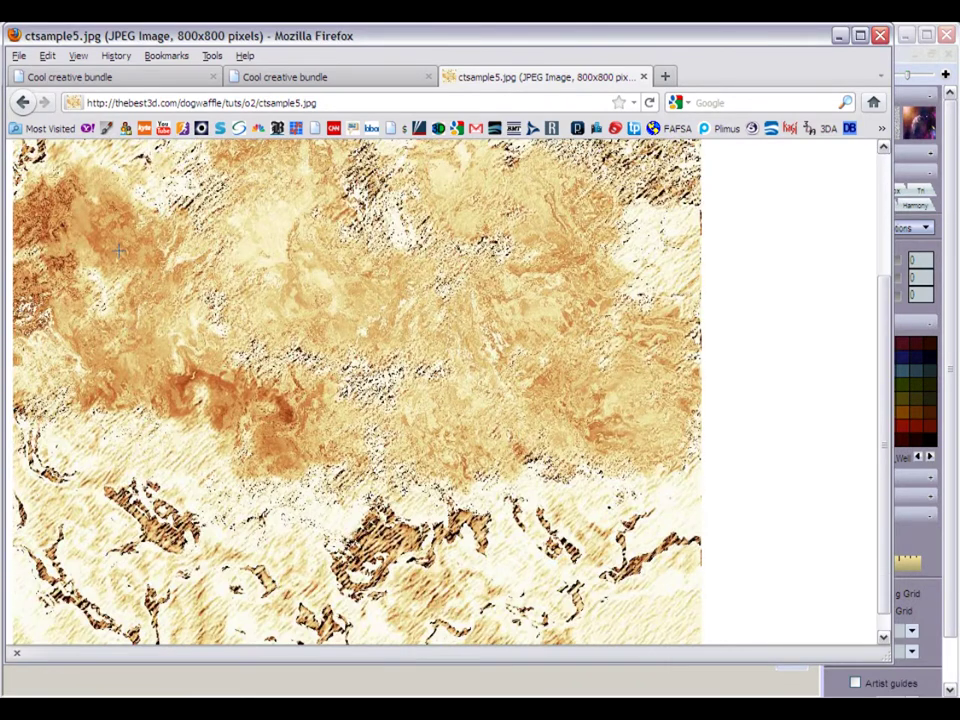
pyautogui.press('BackSpace')
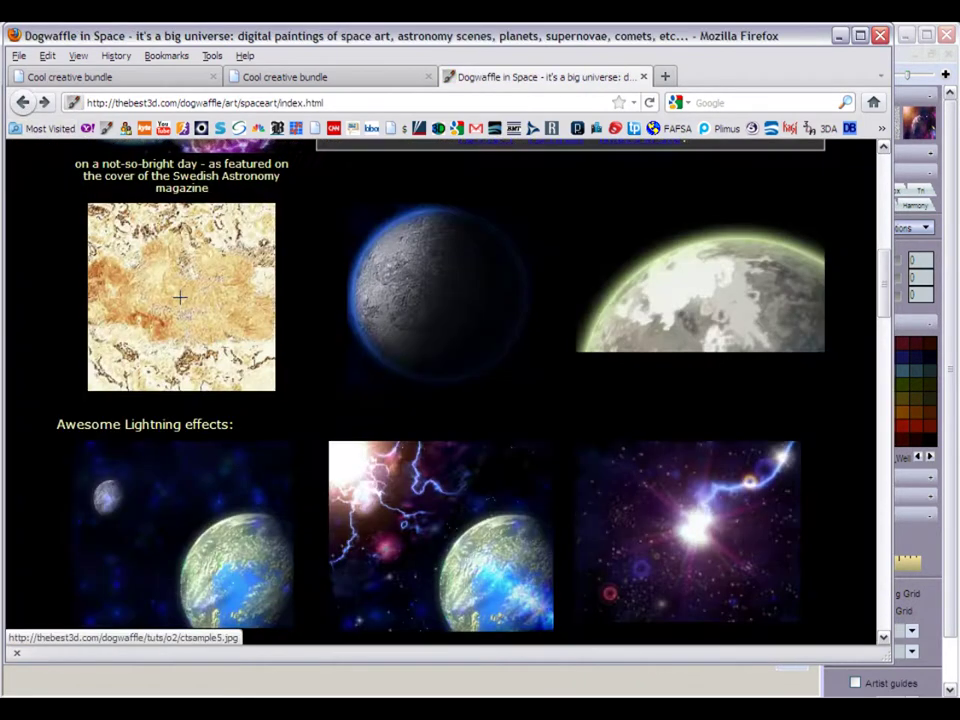
# View the planet with the green halo, return to the gallery and examine its lightning effect pictures
pyautogui.click(717, 303)
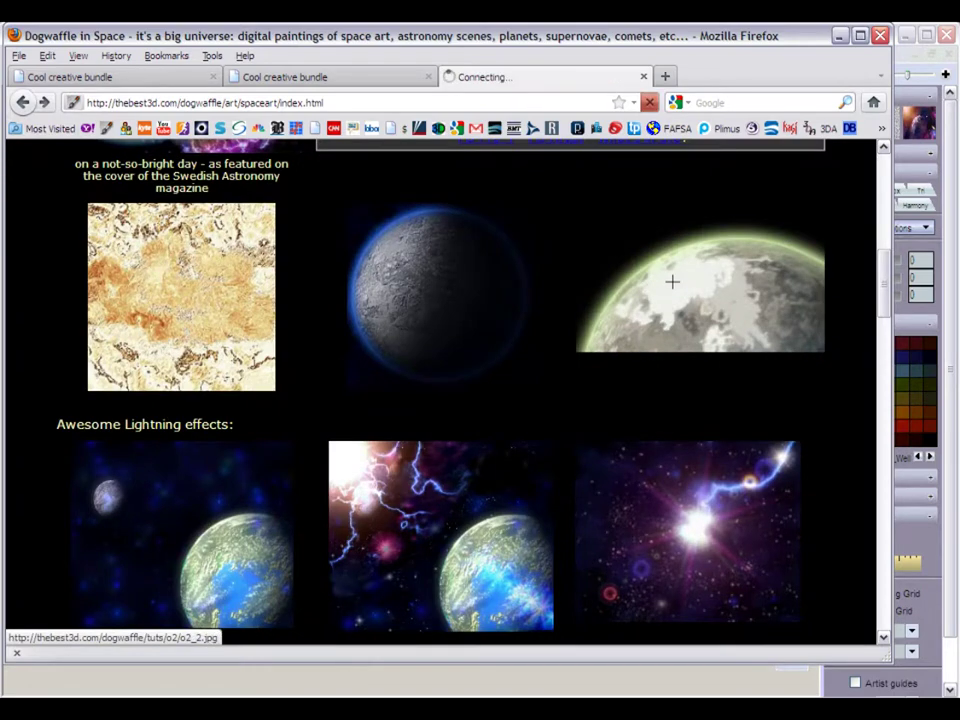
pyautogui.press('BackSpace')
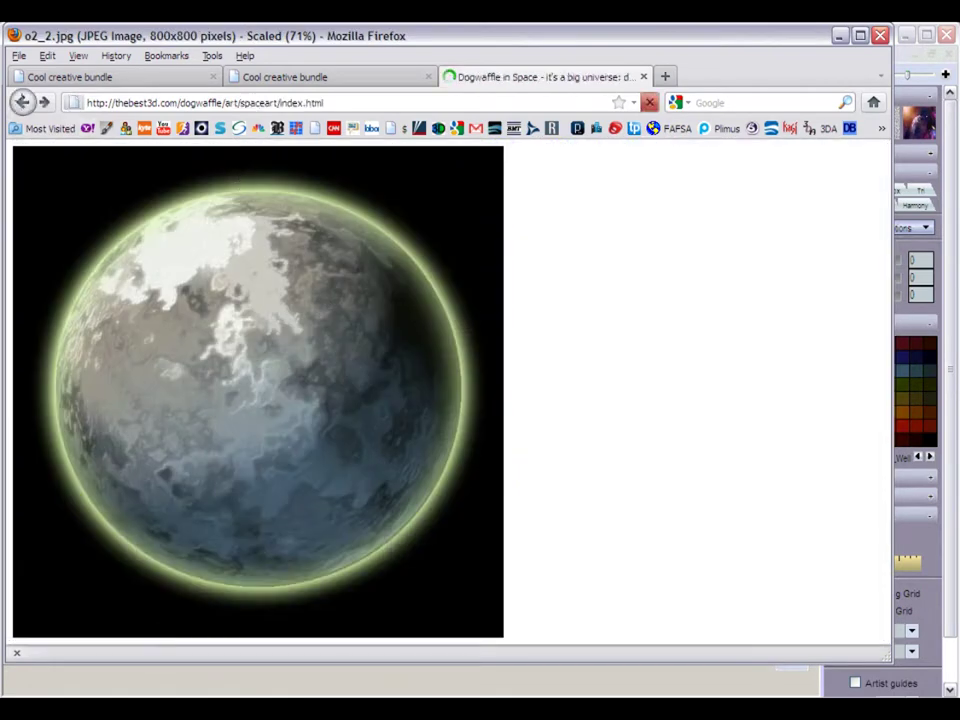
pyautogui.scroll(-4, 250, 475)
pyautogui.scroll(2, 542, 361)
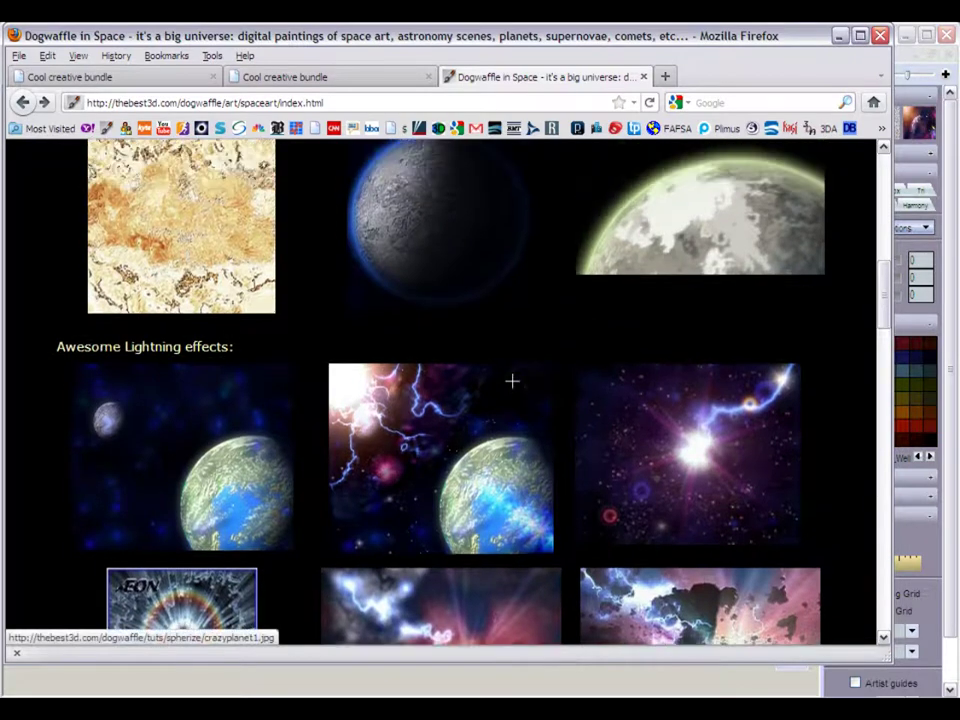
pyautogui.scroll(-1, 226, 384)
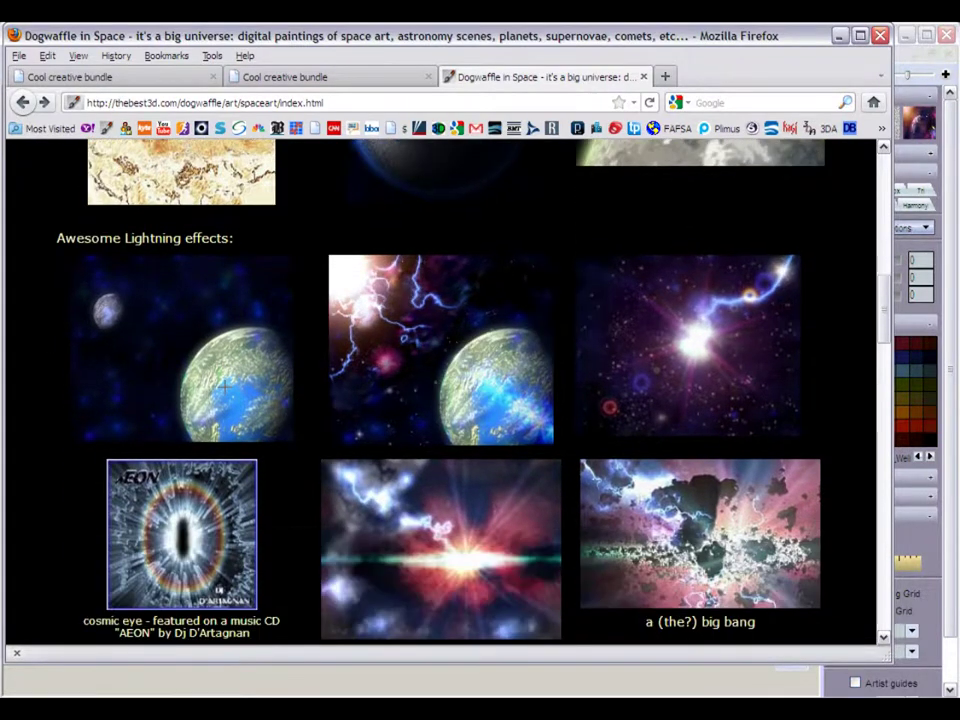
# View the big bang picture at full size, return to the gallery and look at the pictures below it
pyautogui.scroll(-2, 690, 350)
pyautogui.click(718, 378)
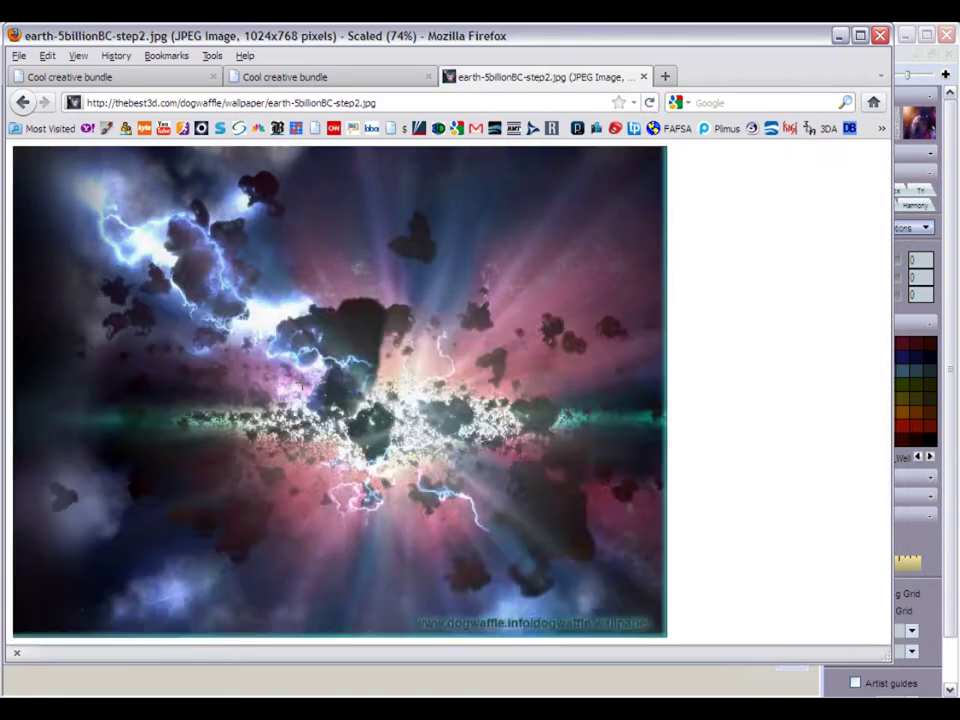
pyautogui.click(300, 386)
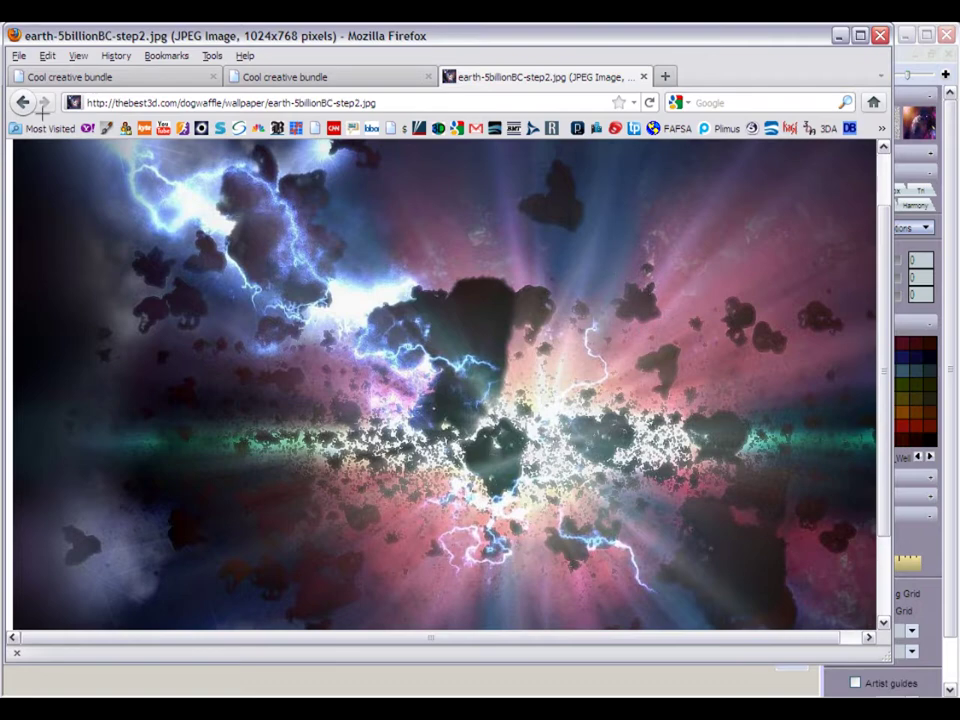
pyautogui.click(22, 102)
pyautogui.scroll(-3, 354, 512)
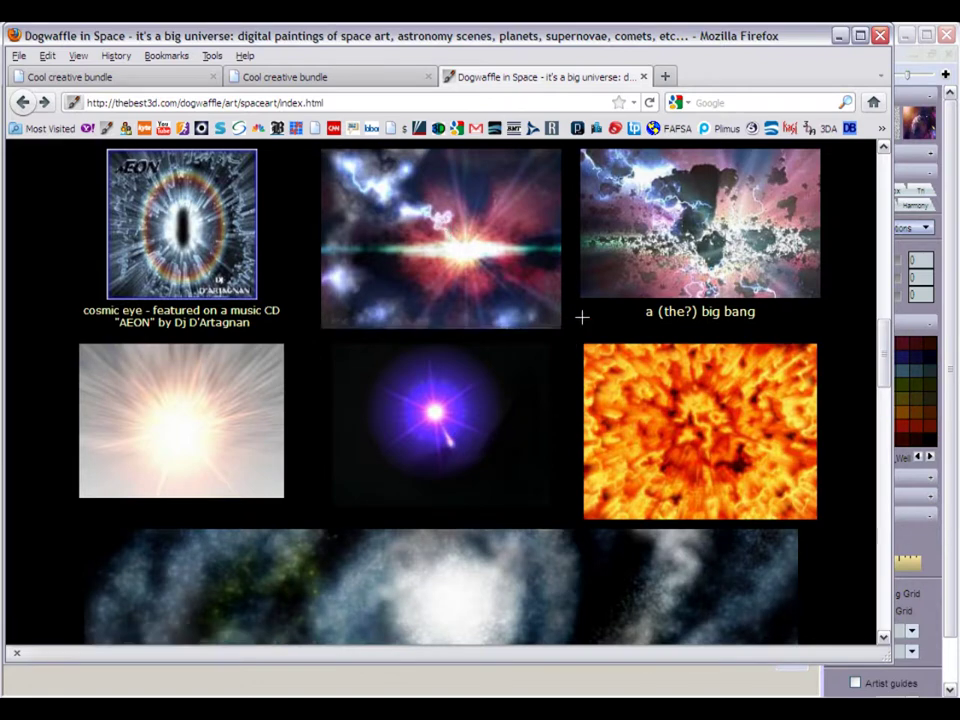
# Look over the spherize tool tutorial linked from the large Mars-like planet and return to the Space Art gallery
pyautogui.scroll(-9, 514, 452)
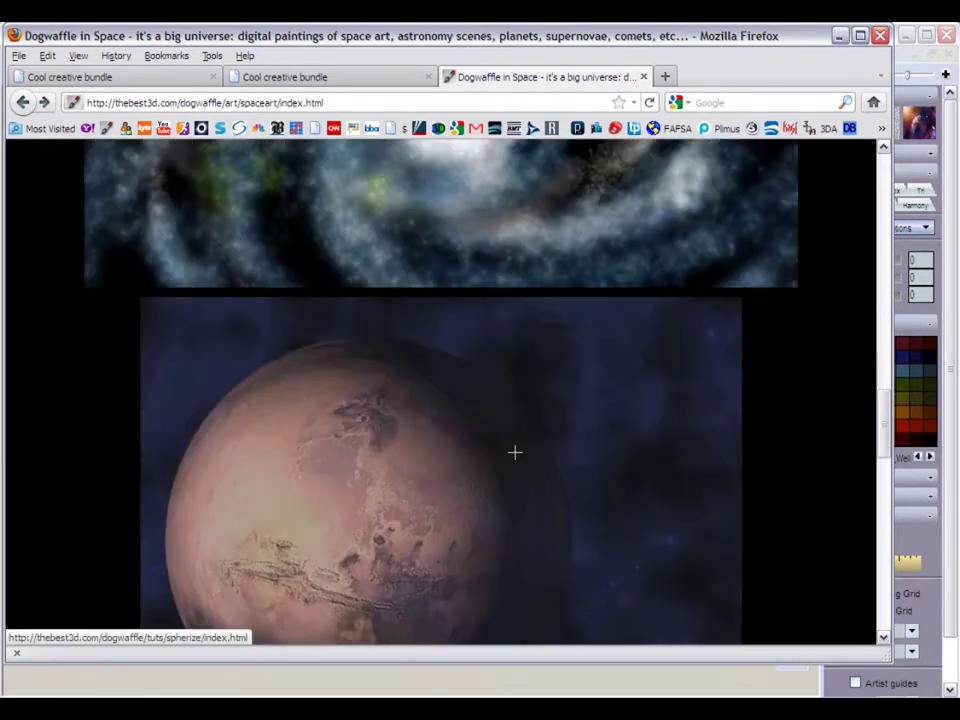
pyautogui.scroll(-5, 514, 452)
pyautogui.scroll(2, 514, 452)
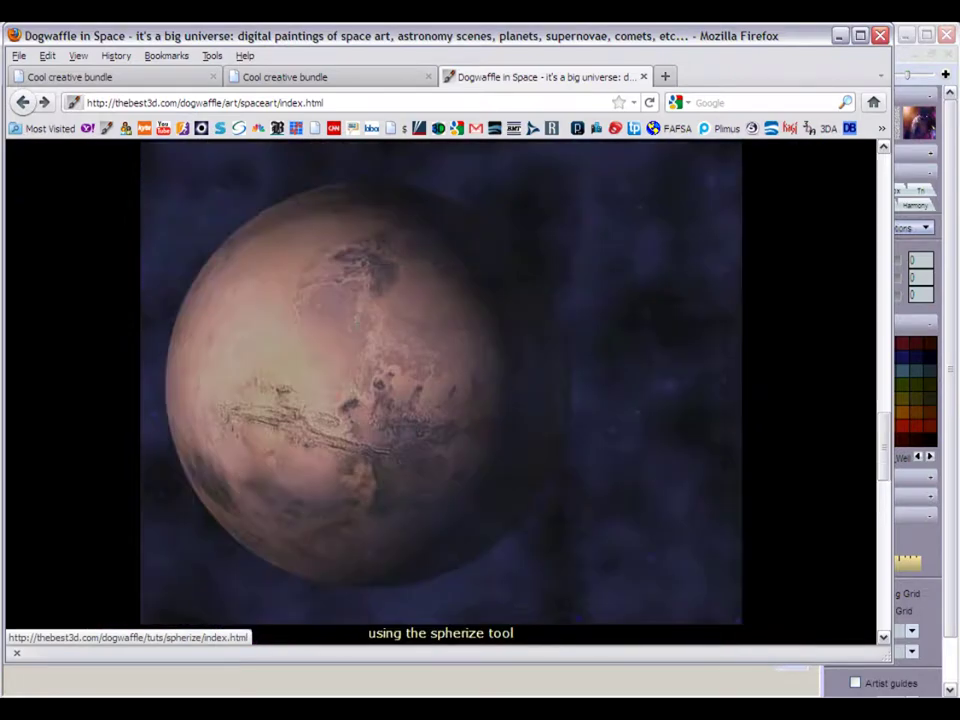
pyautogui.click(411, 267)
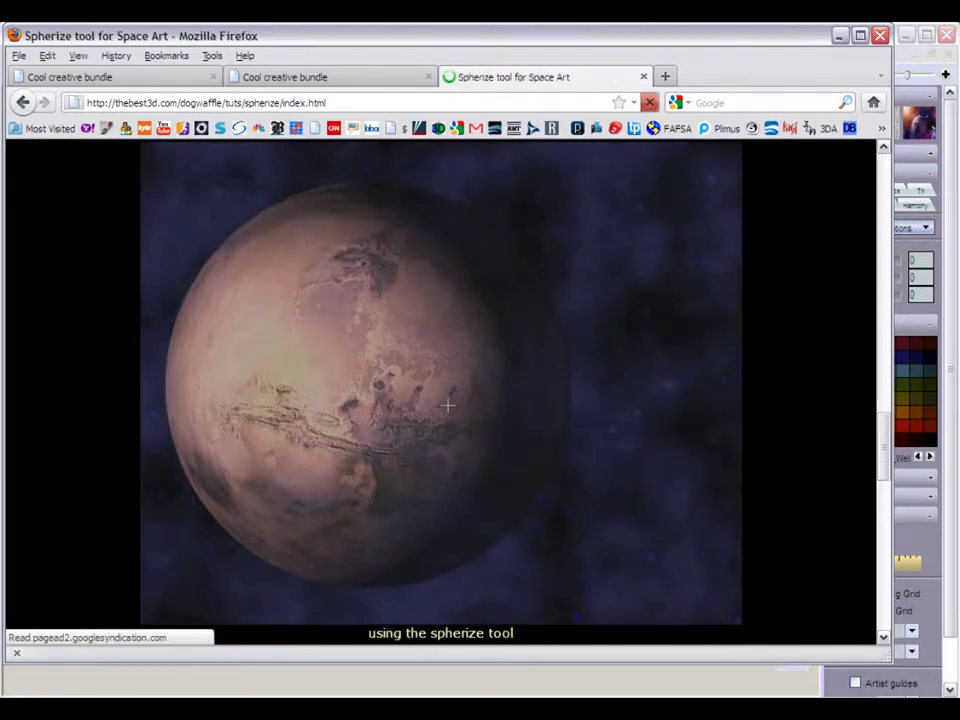
pyautogui.scroll(-10, 476, 369)
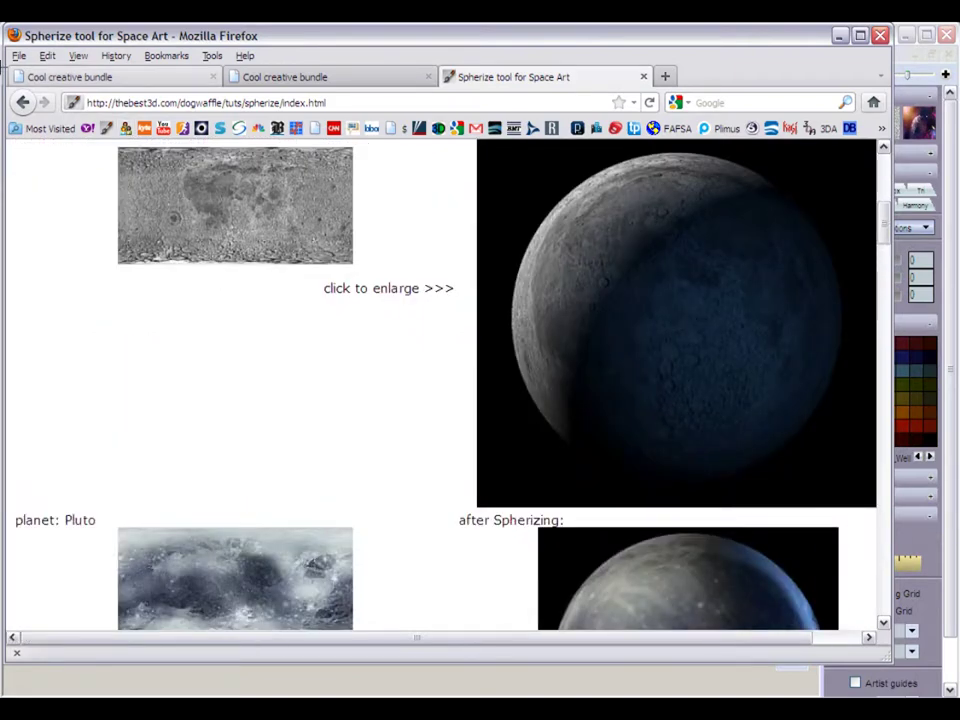
pyautogui.click(22, 101)
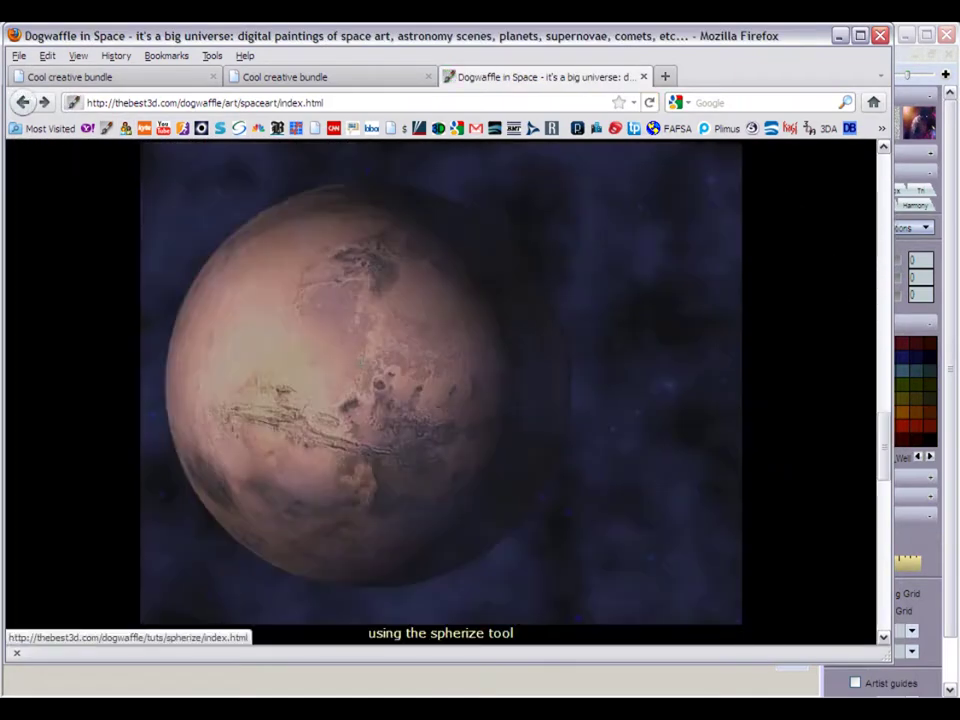
# View the purple tunnel picture "returning home" at full size from its artist's page and switch back to Howler
pyautogui.scroll(-8, 440, 390)
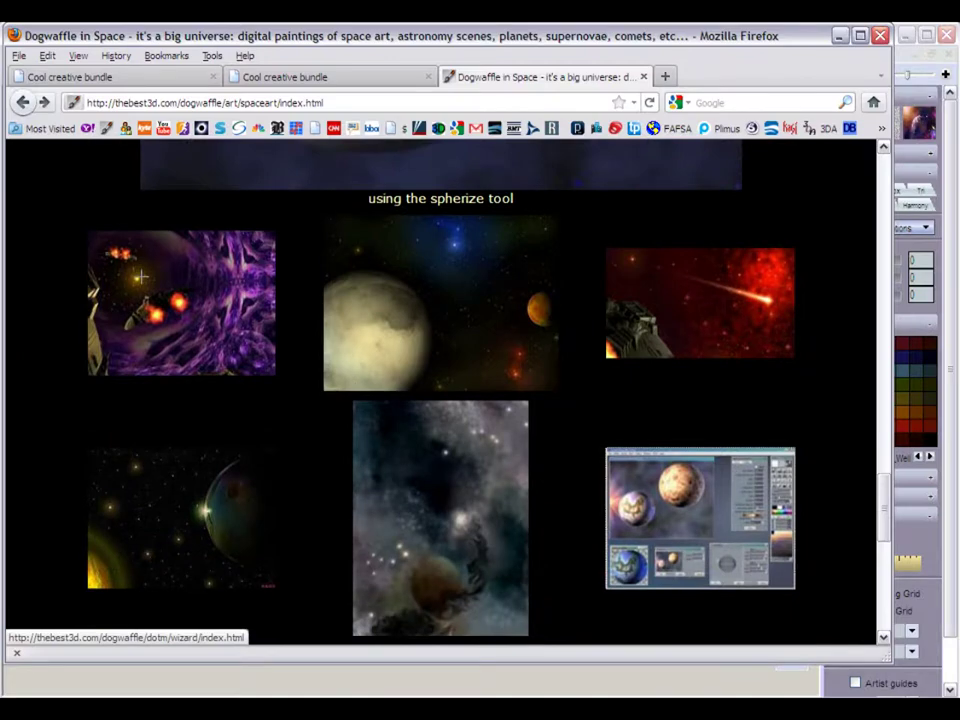
pyautogui.click(141, 276)
pyautogui.scroll(-5, 252, 334)
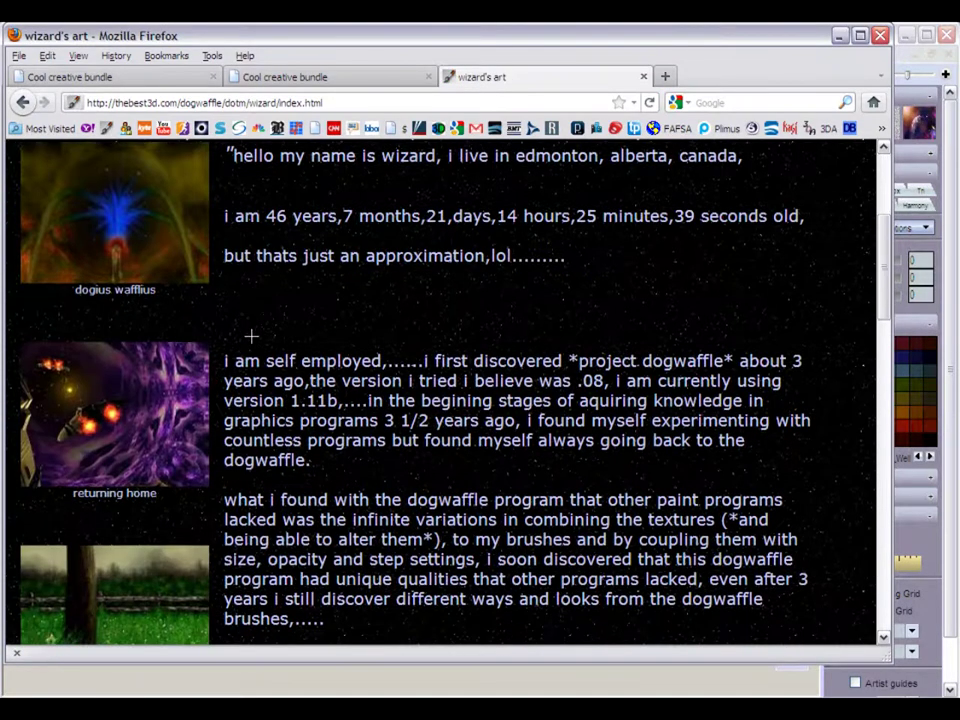
pyautogui.click(115, 378)
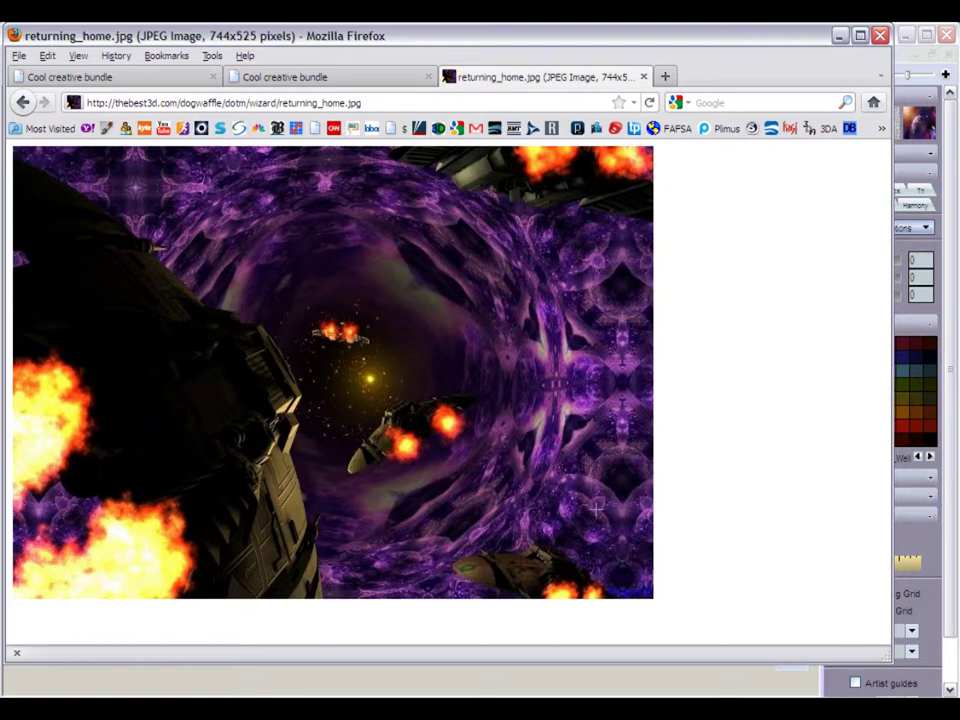
pyautogui.hotkey('alt', 'Tab')
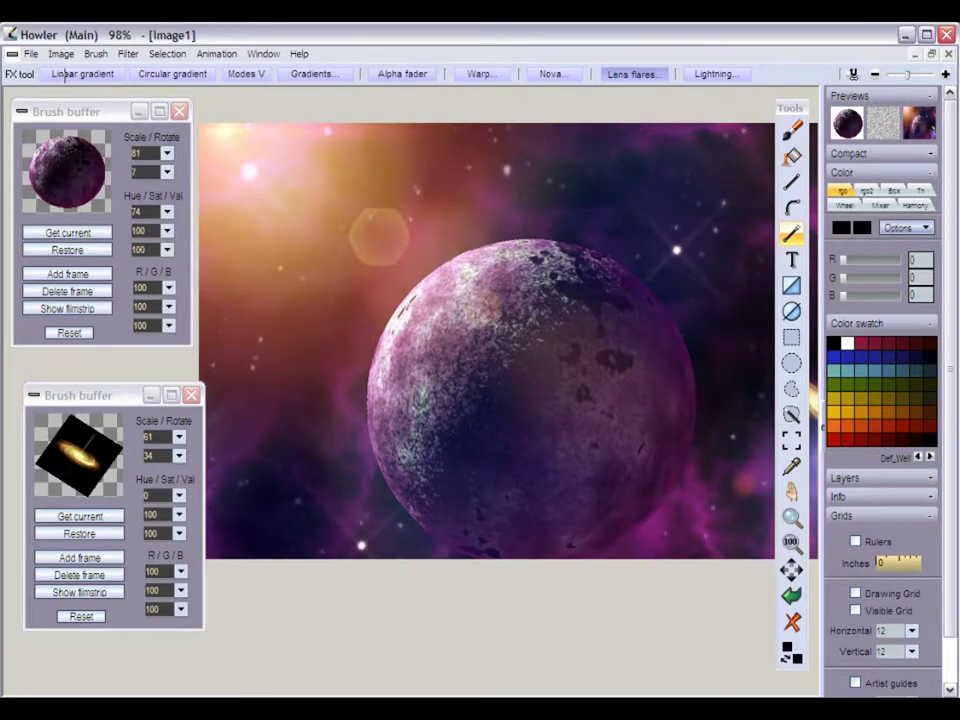
# Try the BlackHole filter plugin on the space scene
pyautogui.click(128, 53)
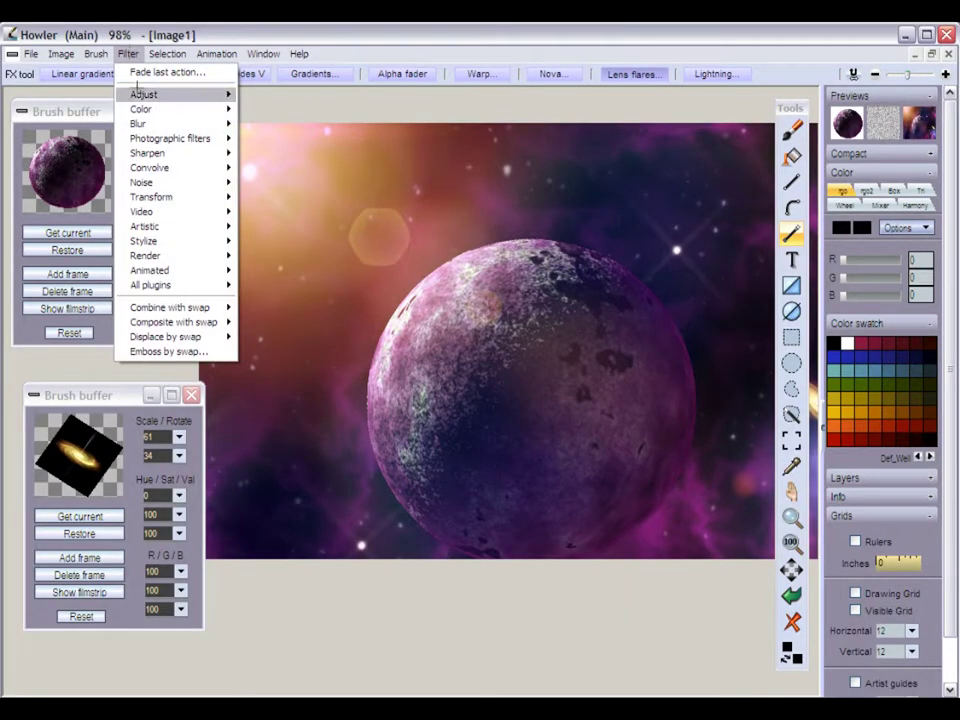
pyautogui.moveTo(165, 197)
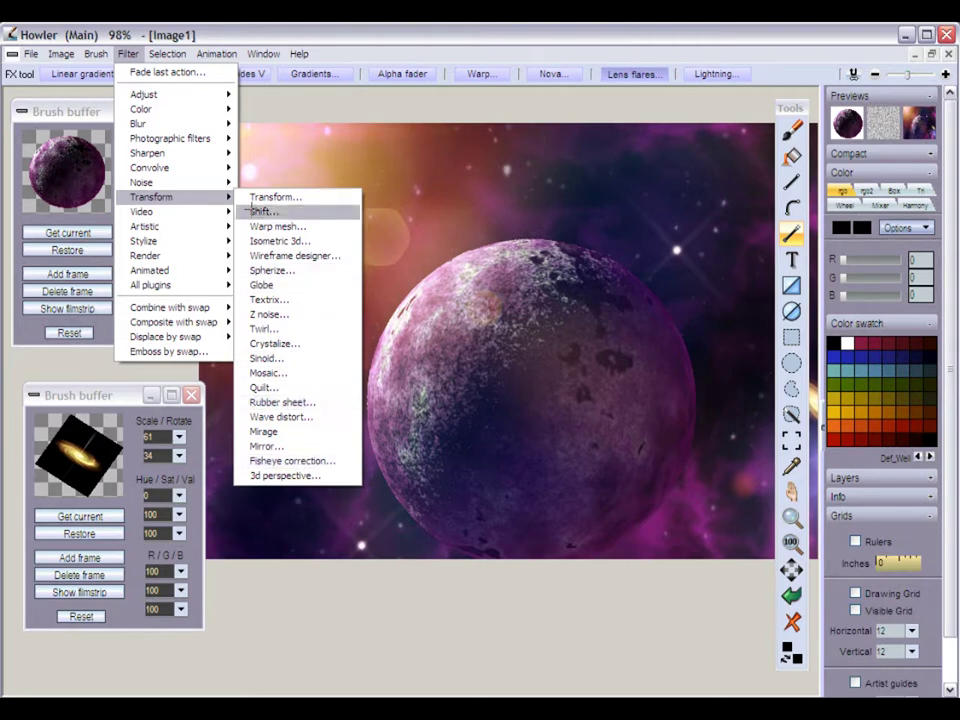
pyautogui.moveTo(181, 285)
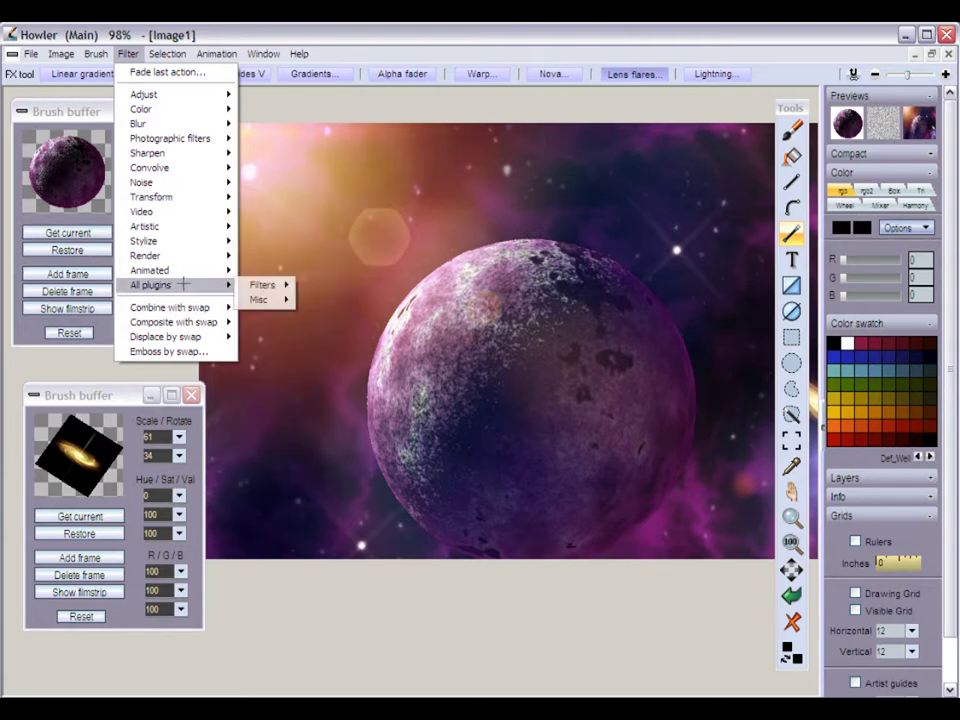
pyautogui.moveTo(262, 285)
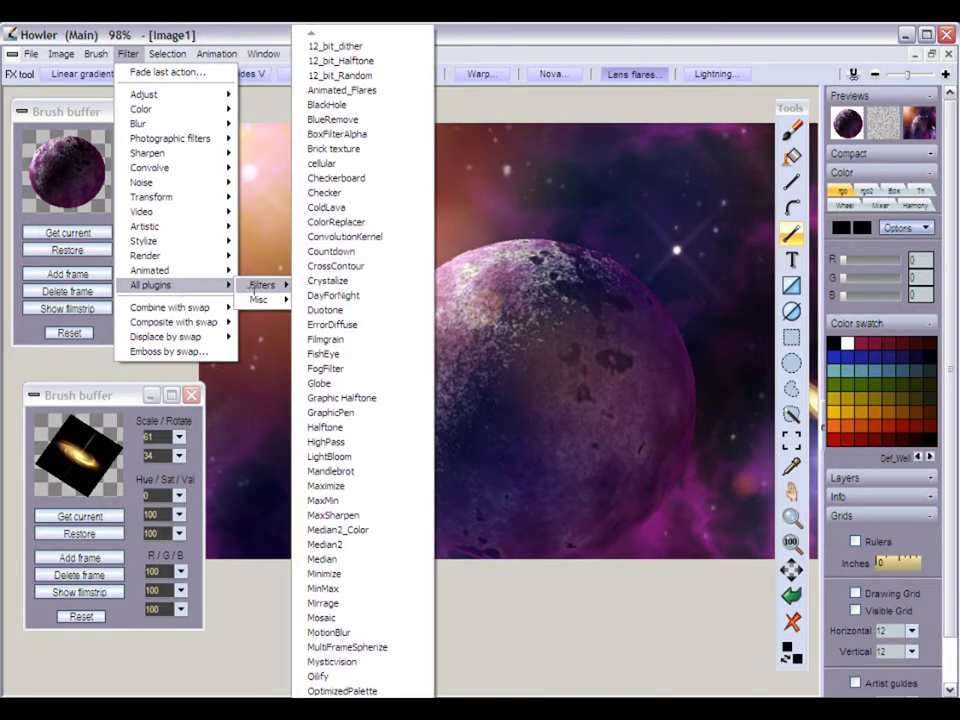
pyautogui.click(352, 104)
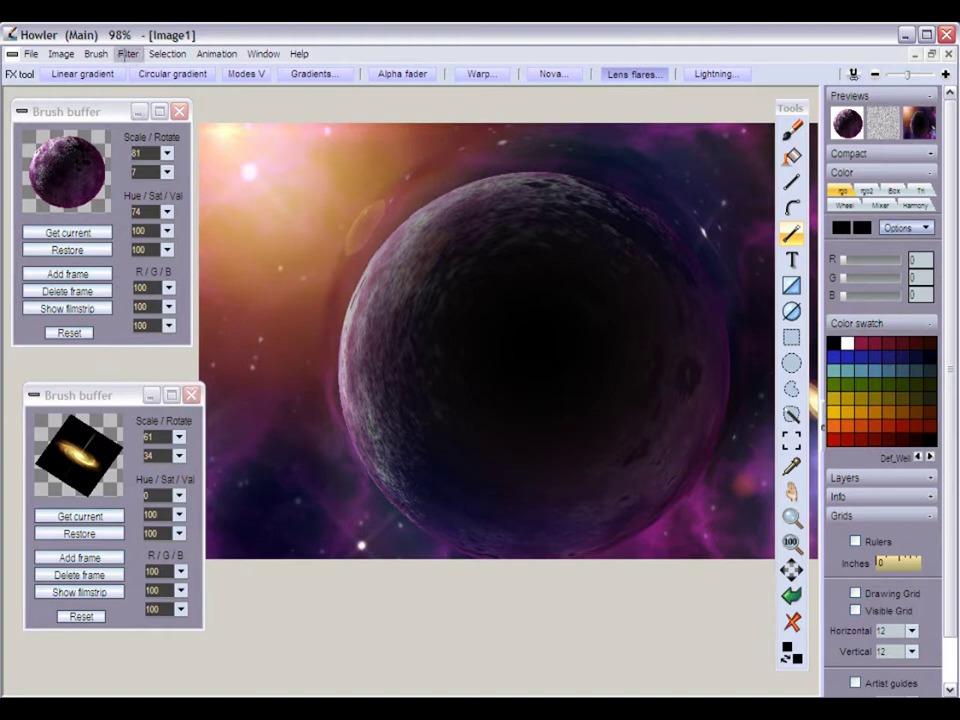
# Open the Plugins panel, make it narrower and show its list of filter plugins
pyautogui.click(126, 54)
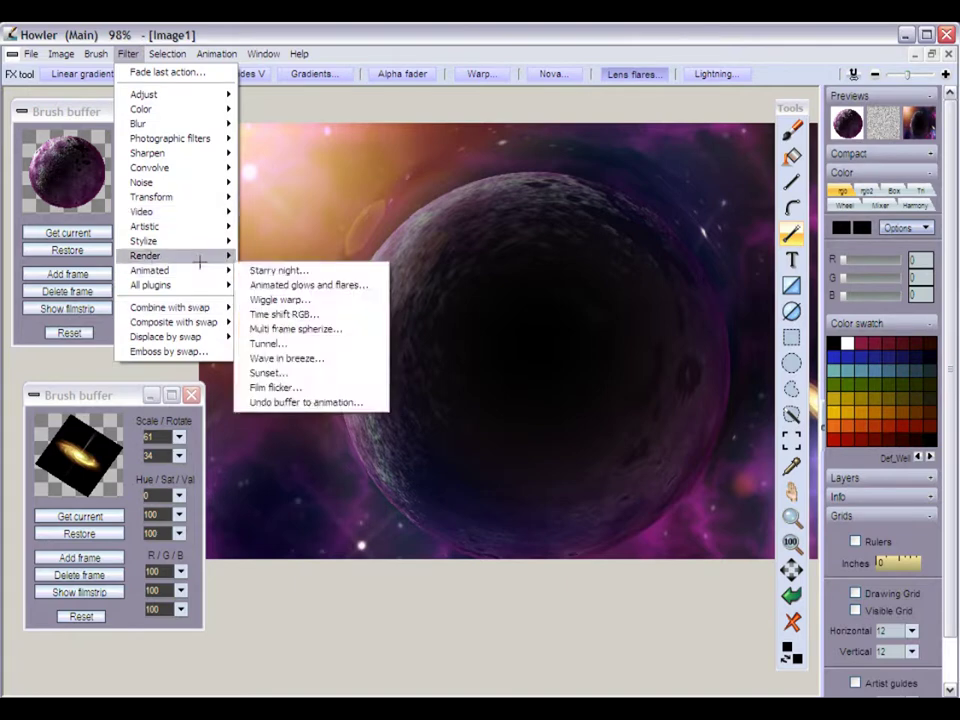
pyautogui.moveTo(263, 54)
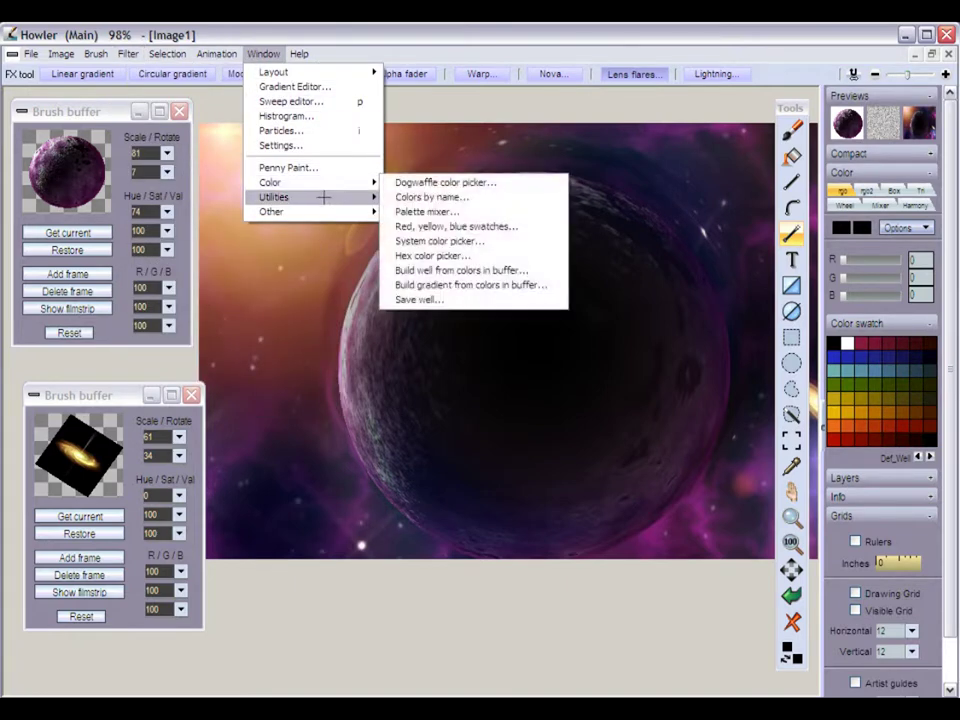
pyautogui.moveTo(323, 197)
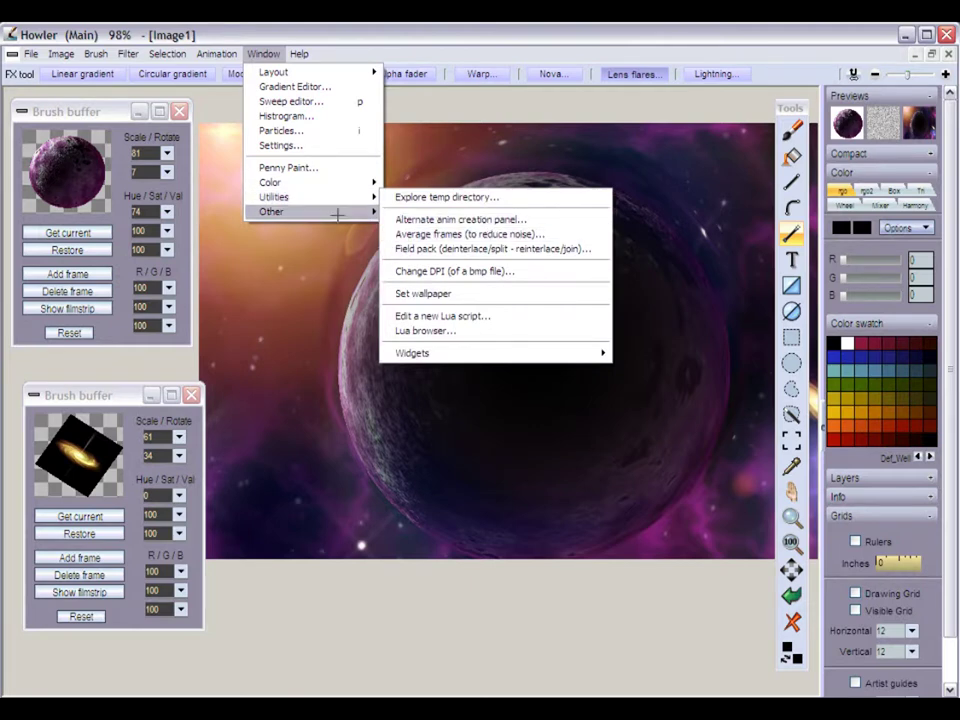
pyautogui.moveTo(374, 212)
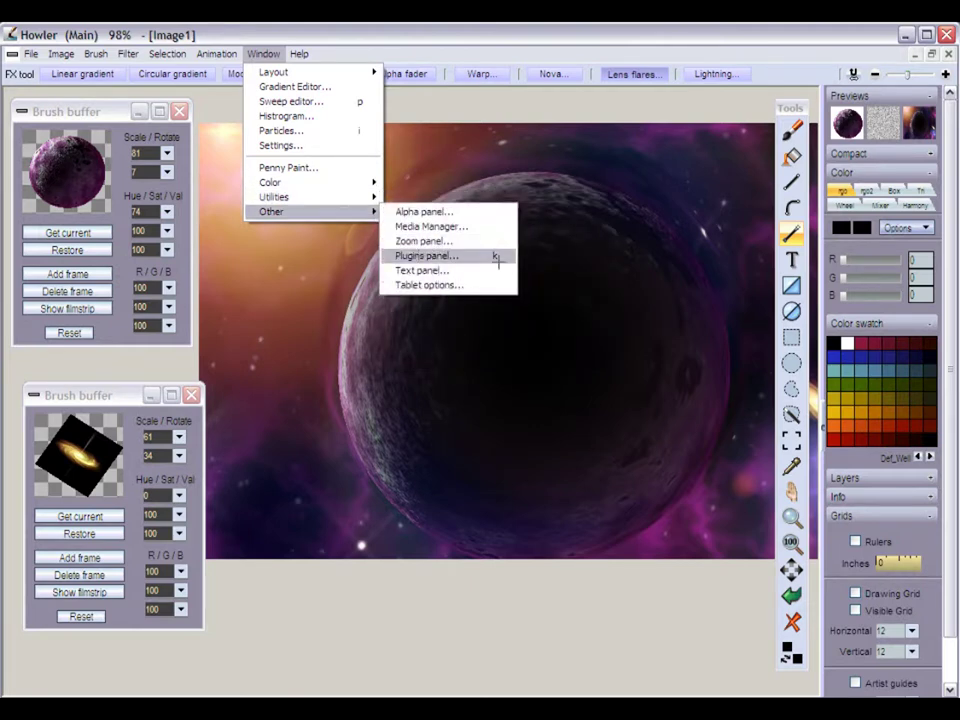
pyautogui.click(497, 256)
pyautogui.moveTo(266, 122); pyautogui.dragTo(496, 106)
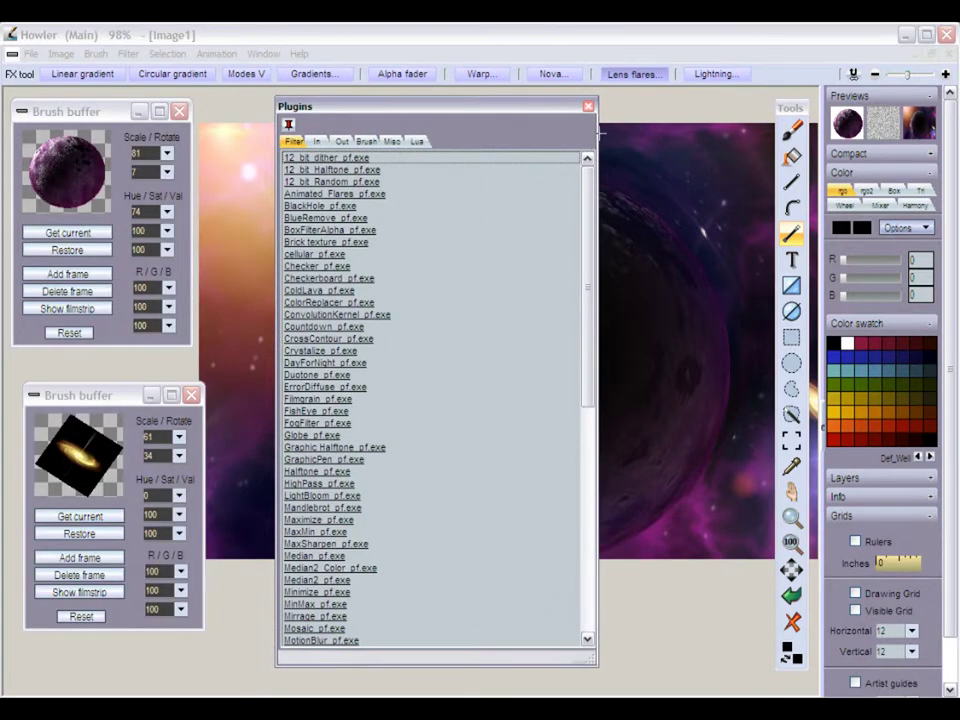
pyautogui.moveTo(598, 131); pyautogui.dragTo(510, 131)
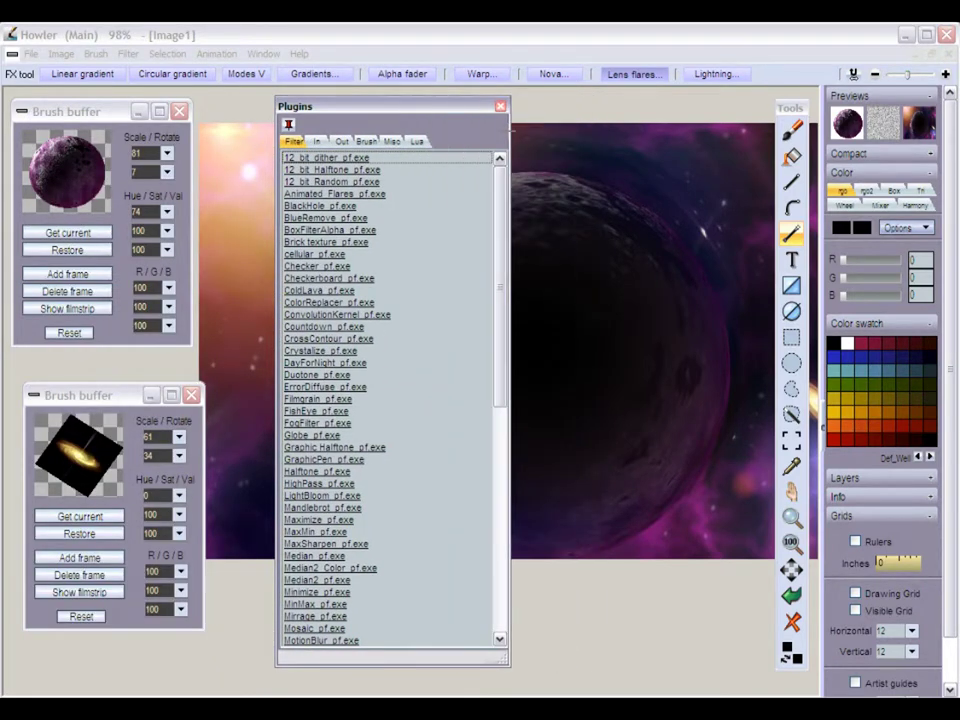
pyautogui.click(317, 141)
pyautogui.click(294, 141)
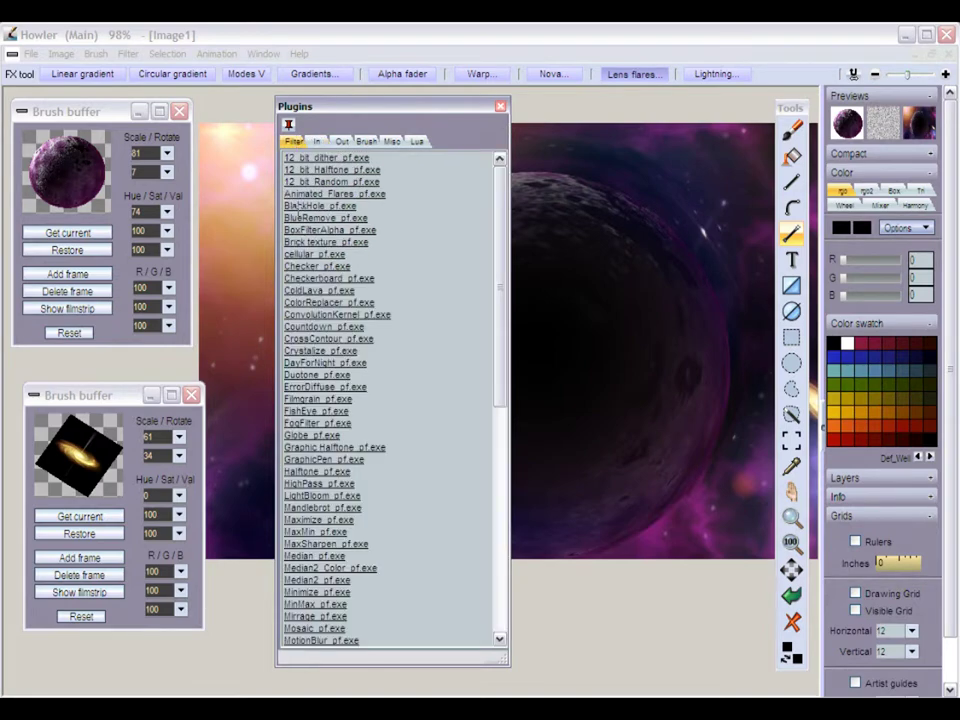
# Select the BlackHole filter plugin in the list and move the Plugins panel off most of the planet
pyautogui.click(291, 205)
pyautogui.moveTo(340, 113); pyautogui.dragTo(581, 195)
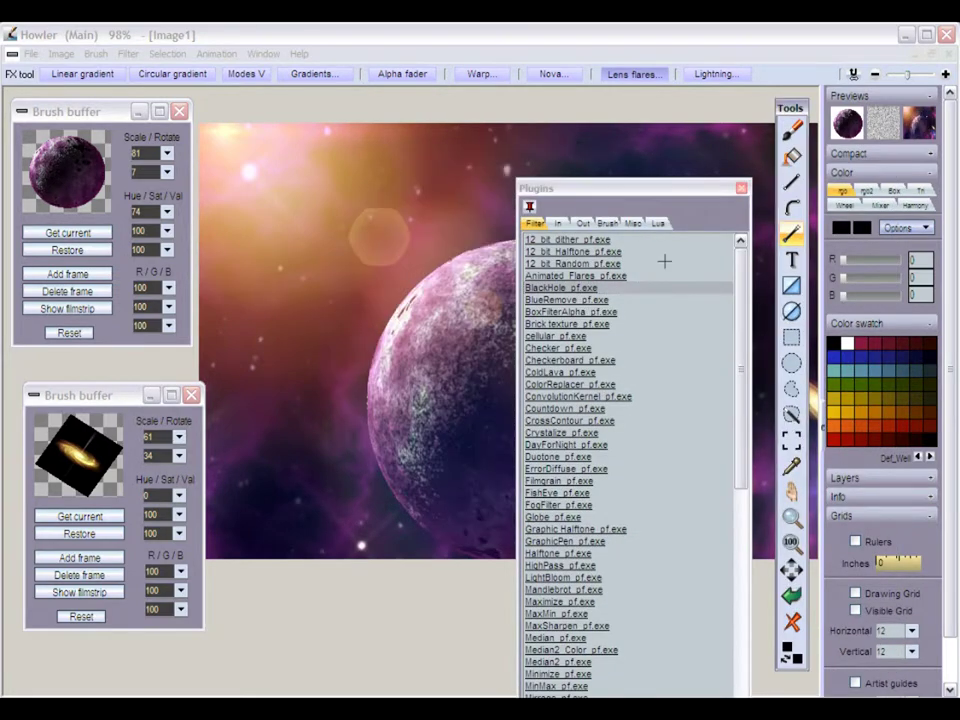
pyautogui.moveTo(607, 191); pyautogui.dragTo(690, 323)
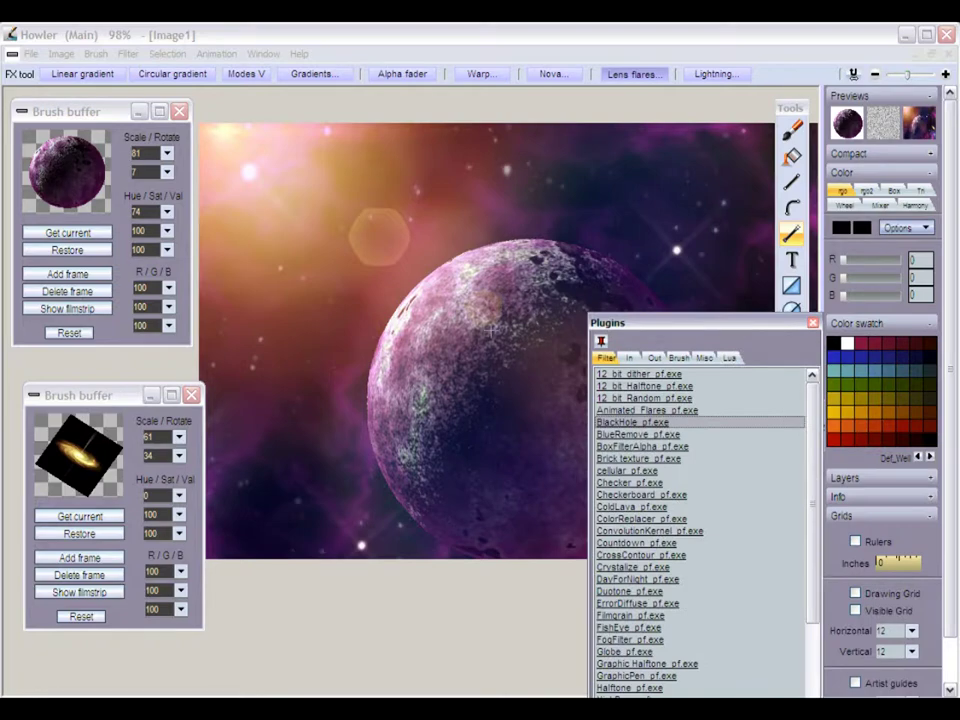
# Apply the BlackHole filter plugin to the planet scene and close the Plugins panel
pyautogui.click(347, 651)
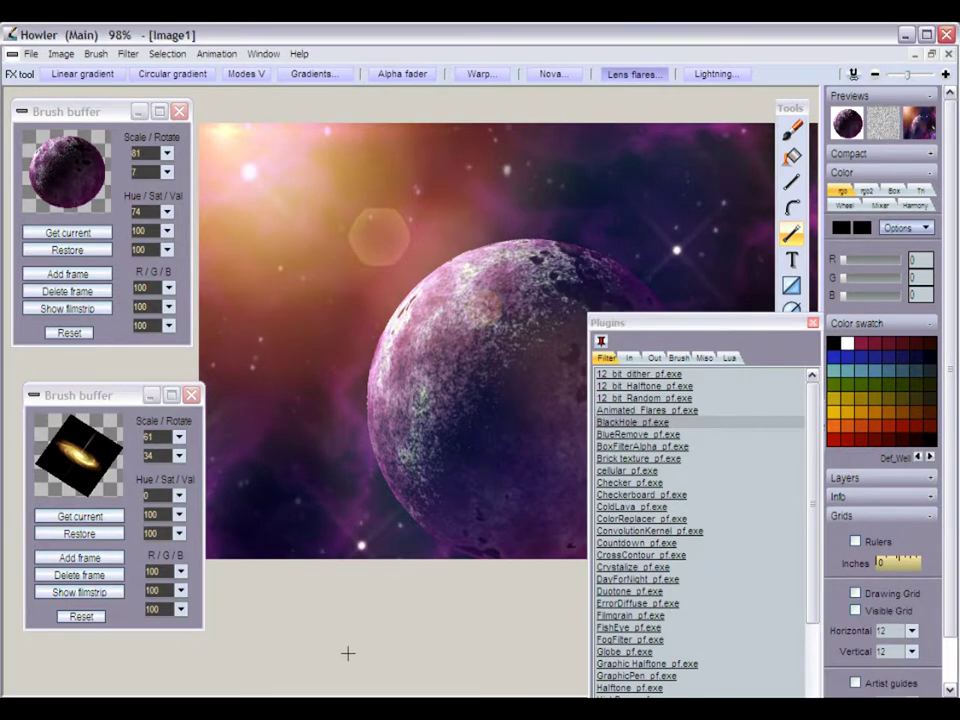
pyautogui.scroll(3, 336, 634)
pyautogui.moveTo(447, 500); pyautogui.dragTo(250, 495)
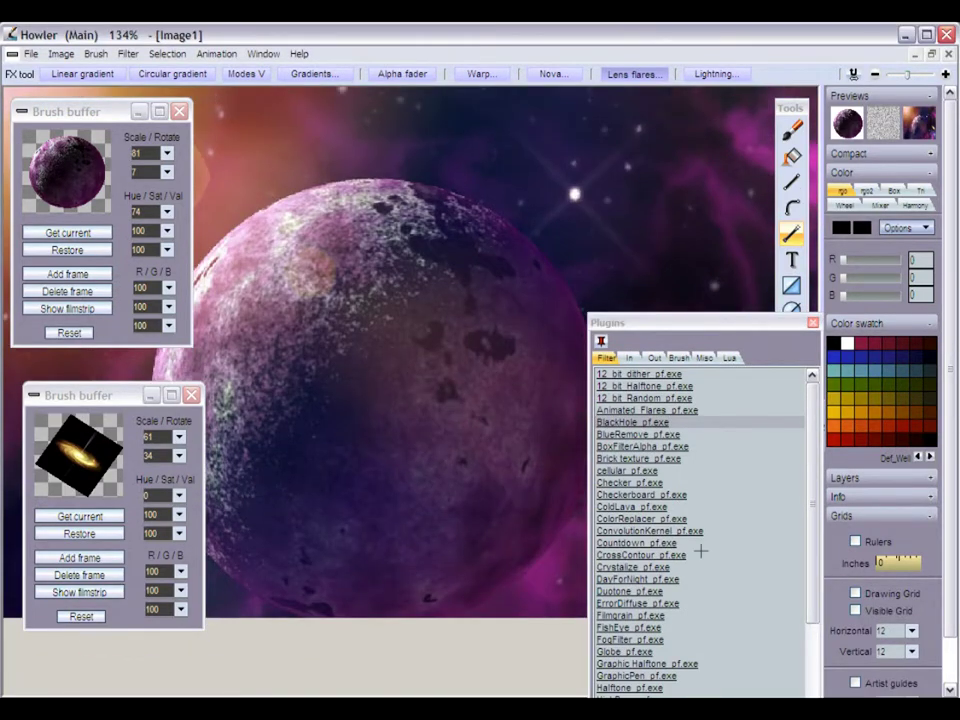
pyautogui.doubleClick(633, 423)
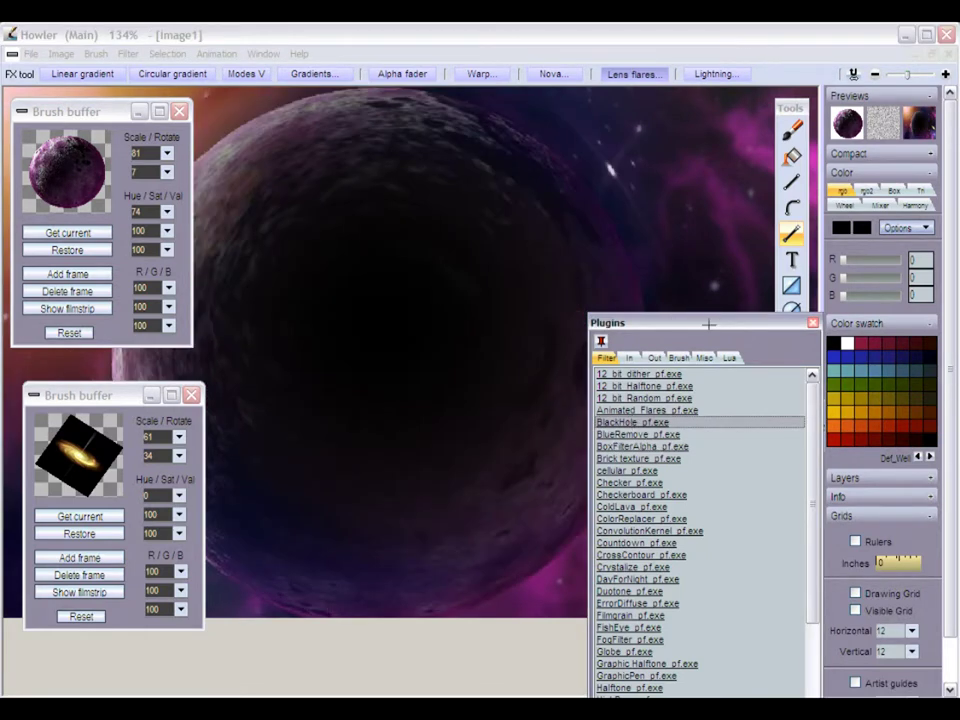
pyautogui.moveTo(709, 324); pyautogui.dragTo(404, 355)
pyautogui.click(451, 356)
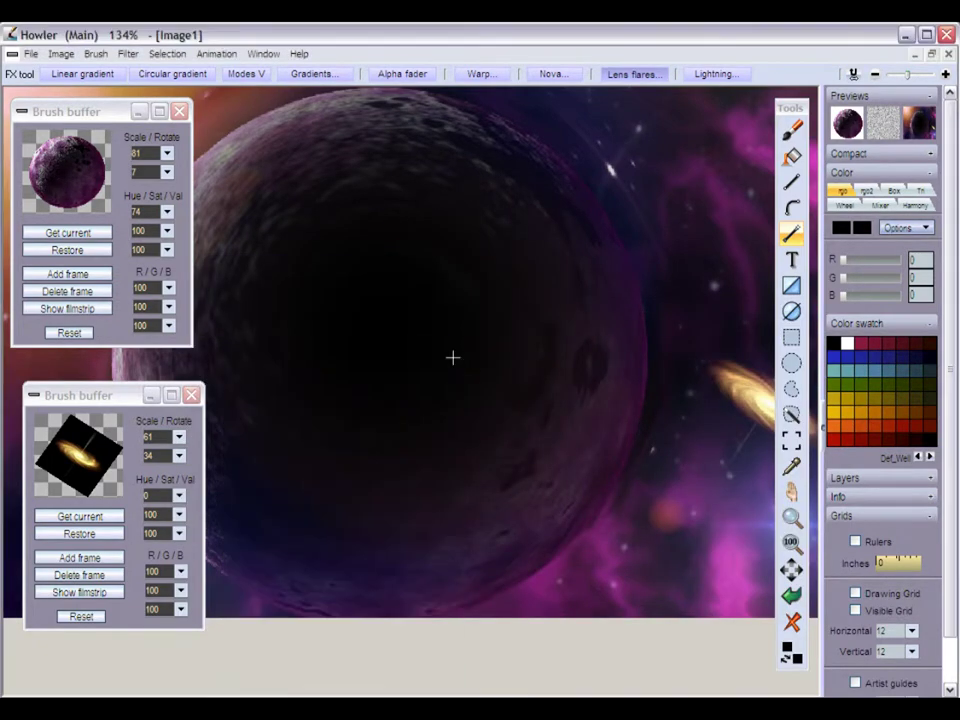
# Place the galaxy brush buffer directly below the planet brush buffer and examine the black hole distortion across the whole scene
pyautogui.moveTo(59, 395); pyautogui.dragTo(48, 371)
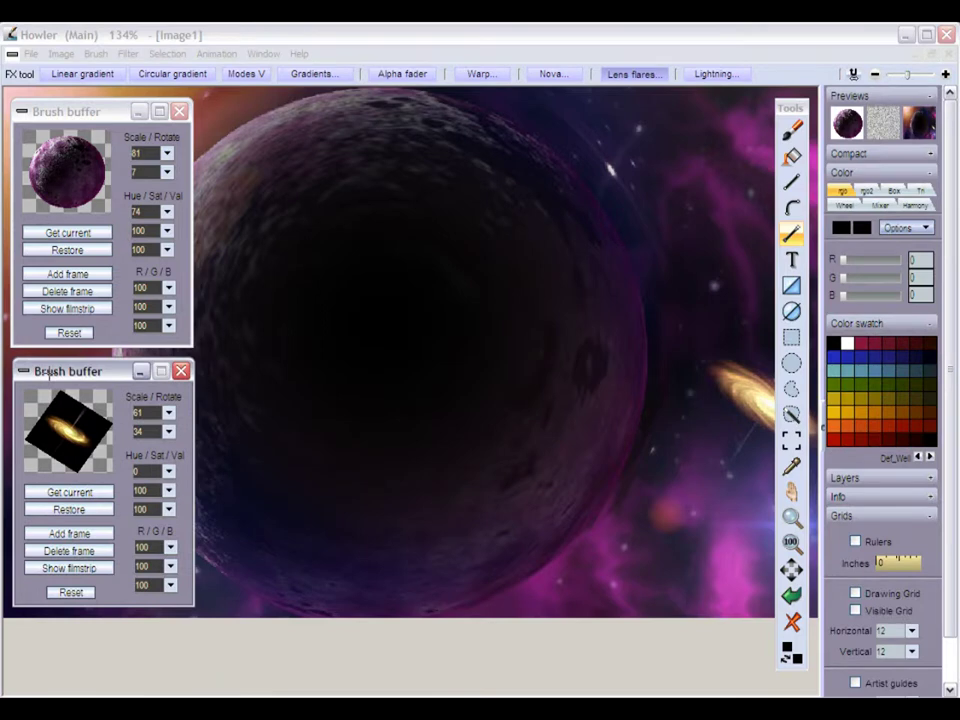
pyautogui.hscroll(5, 722, 403)
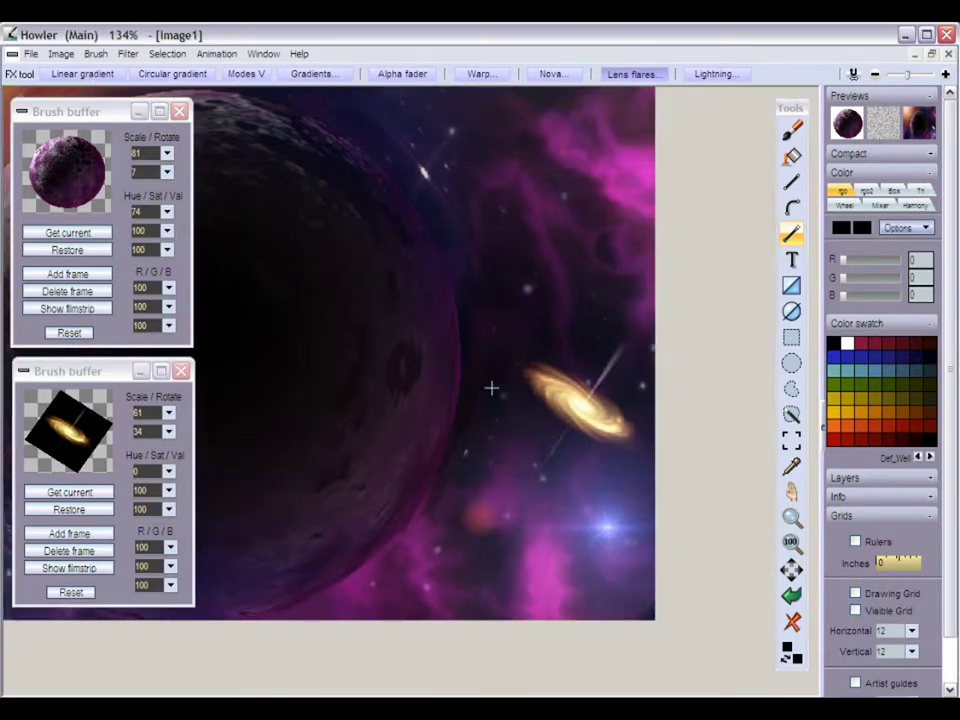
pyautogui.hscroll(-2, 697, 492)
pyautogui.moveTo(401, 342); pyautogui.dragTo(624, 381)
pyautogui.moveTo(430, 289); pyautogui.dragTo(304, 266)
pyautogui.moveTo(300, 429); pyautogui.dragTo(540, 457)
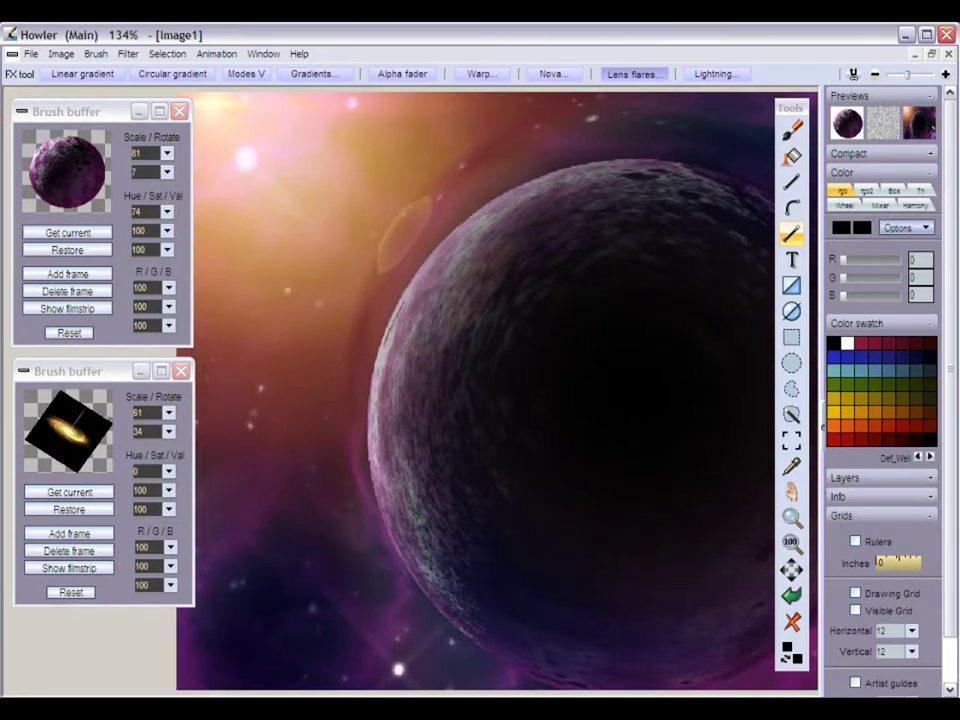